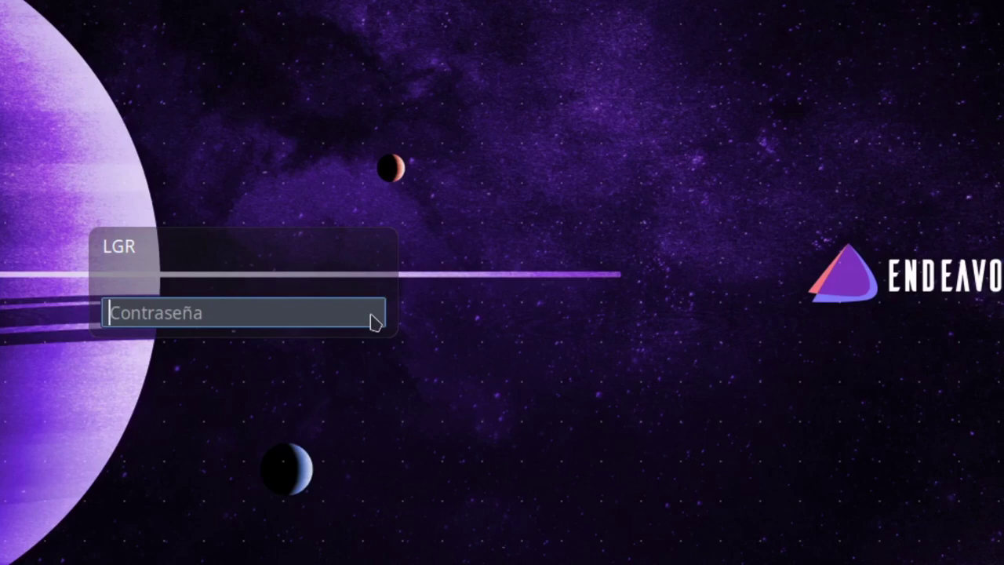
Step: Log in to the desktop session by entering the account password
type("****")
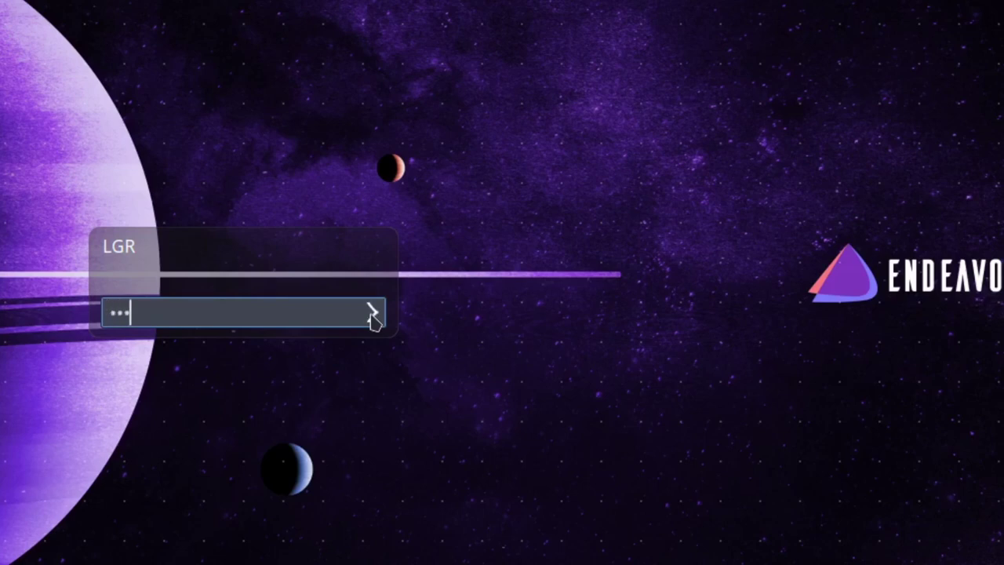
left_click(373, 314)
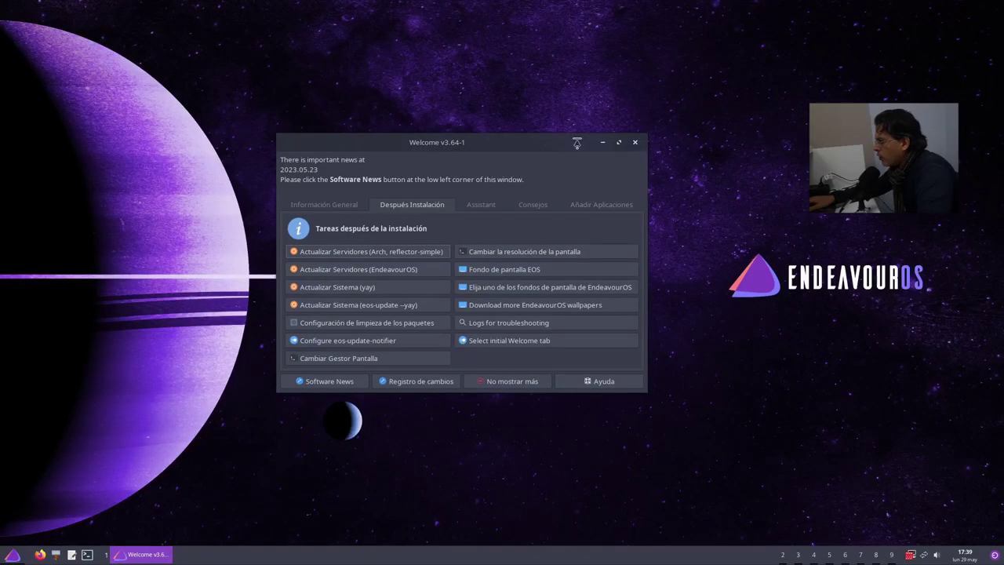
Step: Move the Welcome window aside, minimize and restore it, and close it
left_click_drag(569, 141, 776, 122)
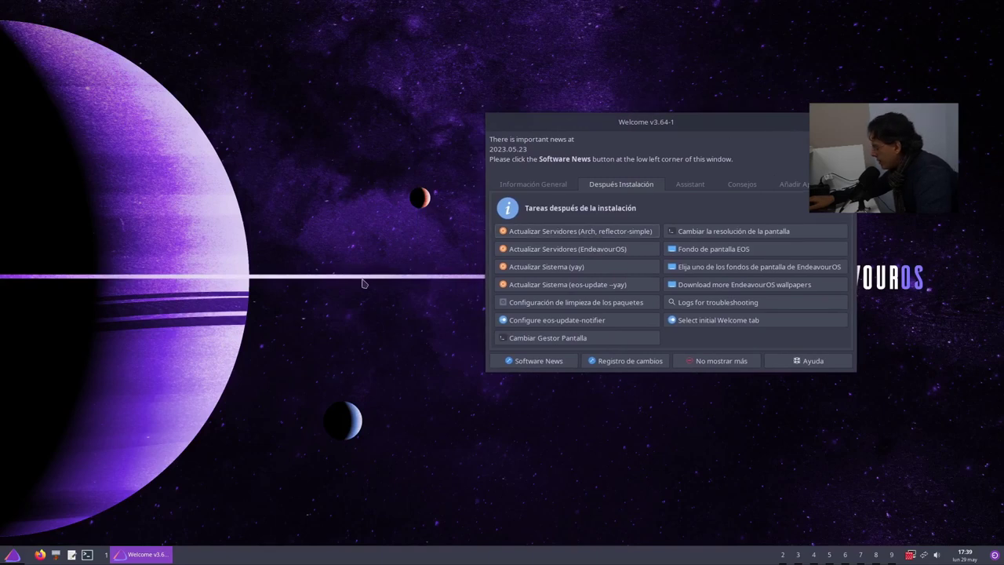
left_click(149, 555)
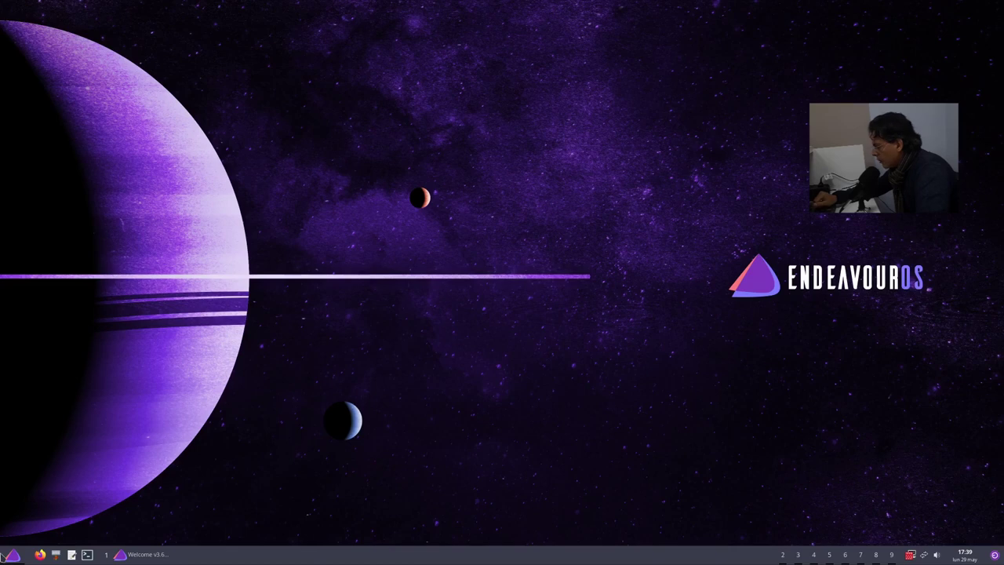
left_click(141, 555)
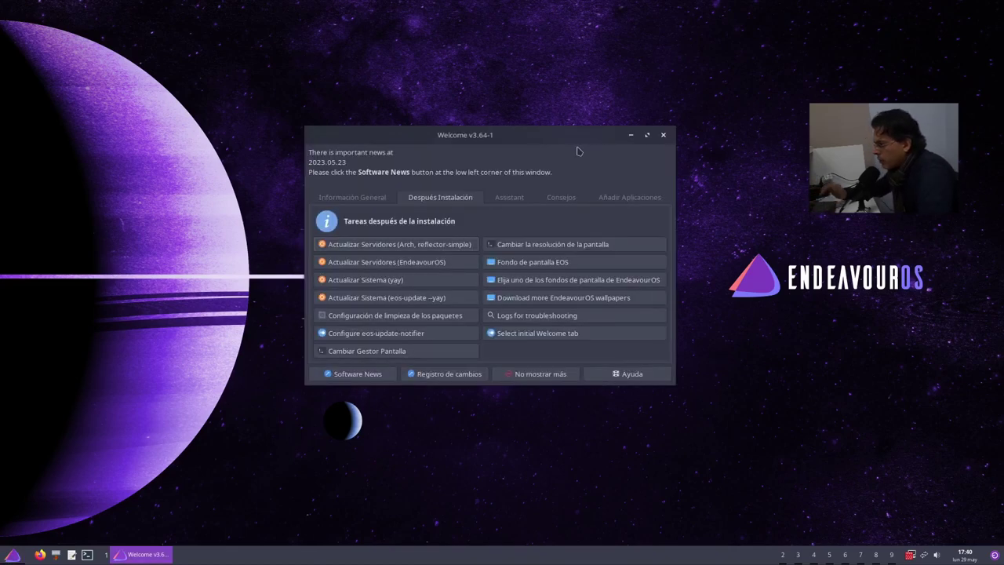
left_click(664, 136)
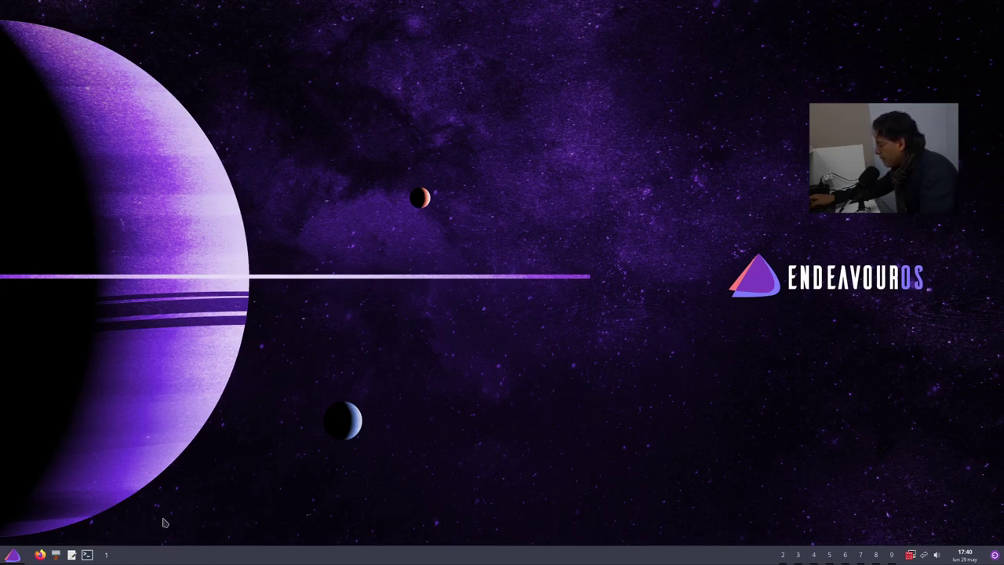
Step: Browse the application categories in the main menu, such as Accesorios, Internet and Desarrollo
left_click(13, 555)
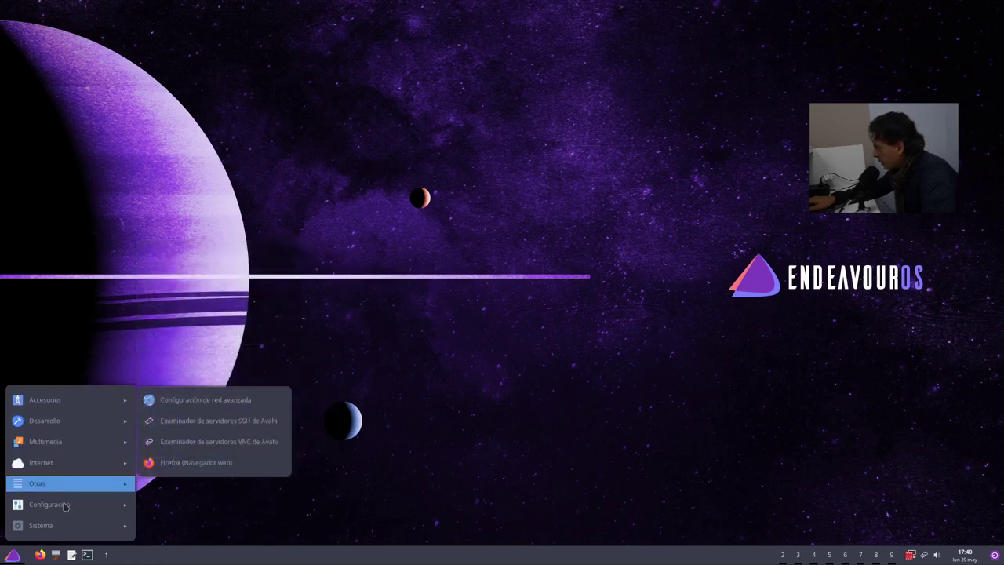
mouse_move(84, 396)
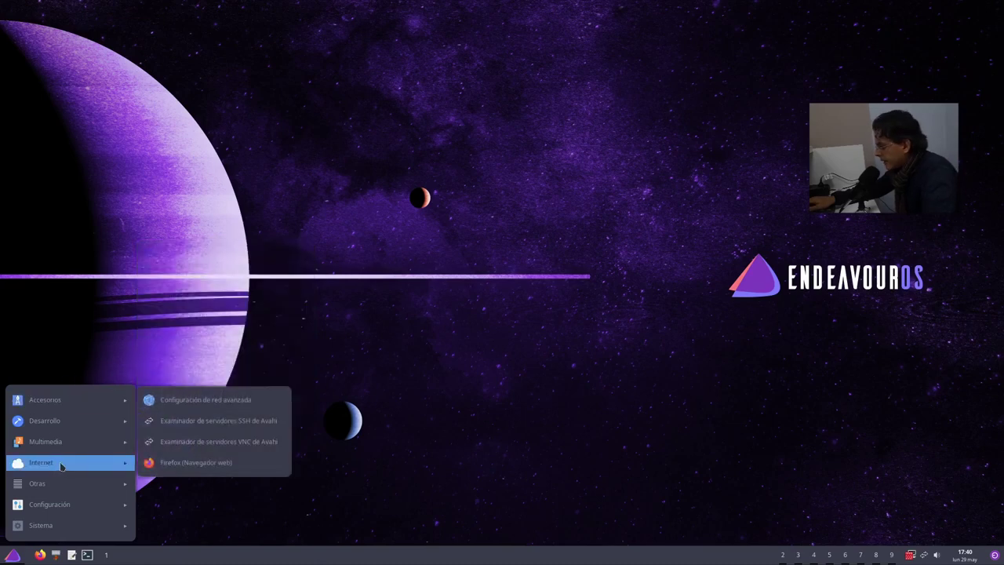
mouse_move(68, 429)
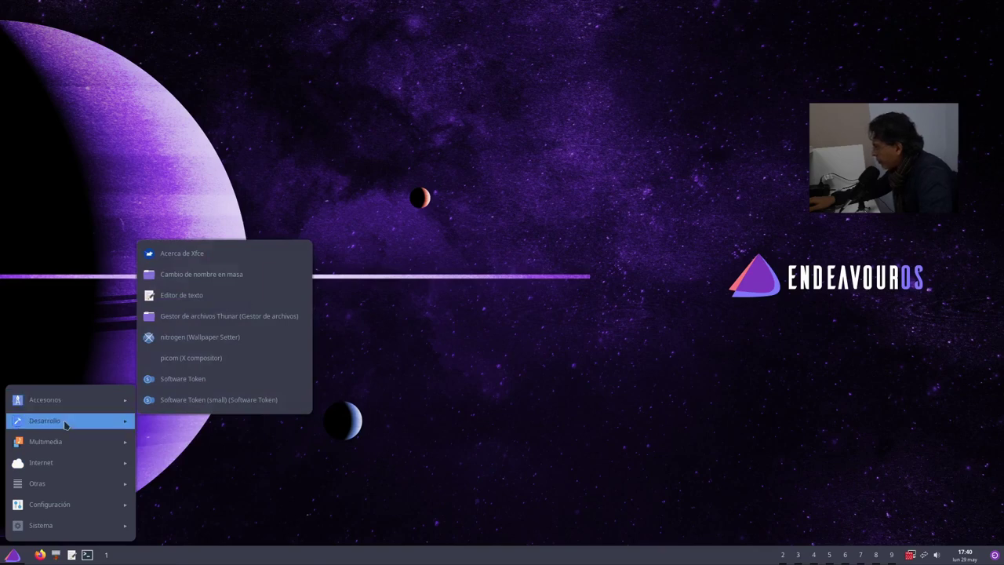
left_click(66, 556)
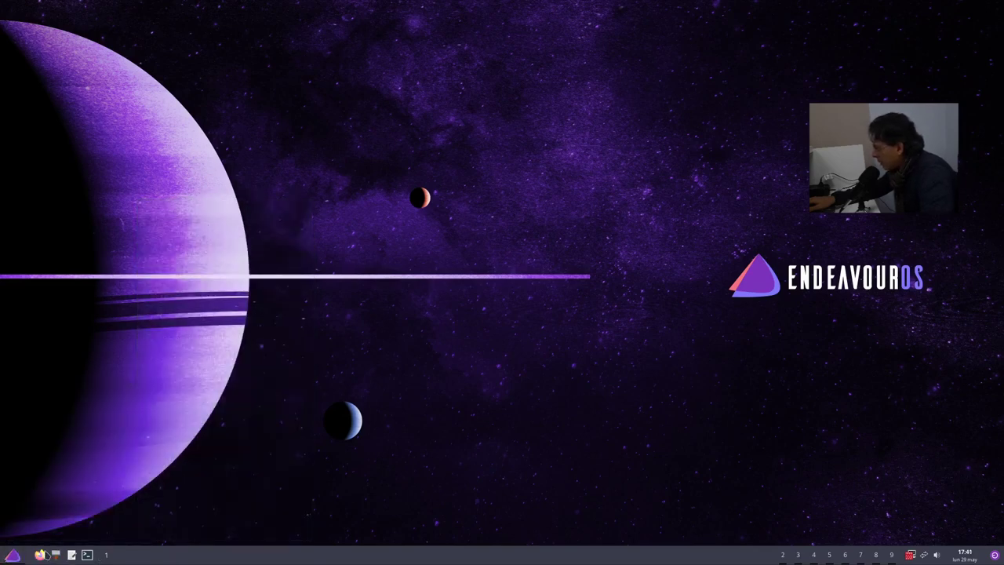
Step: View the home folder in the Thunar file manager, un-maximize its window, and close it
left_click(55, 555)
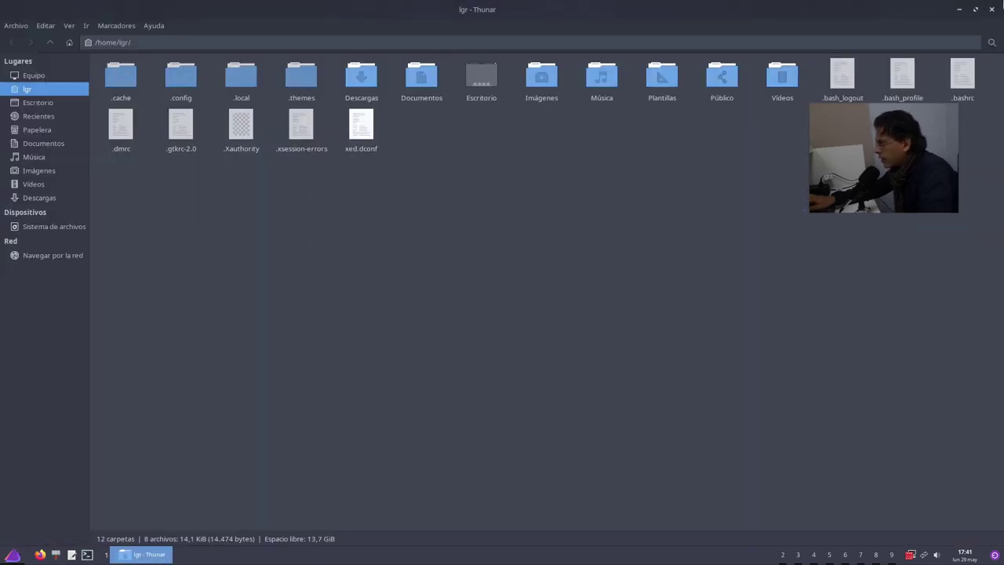
left_click(977, 10)
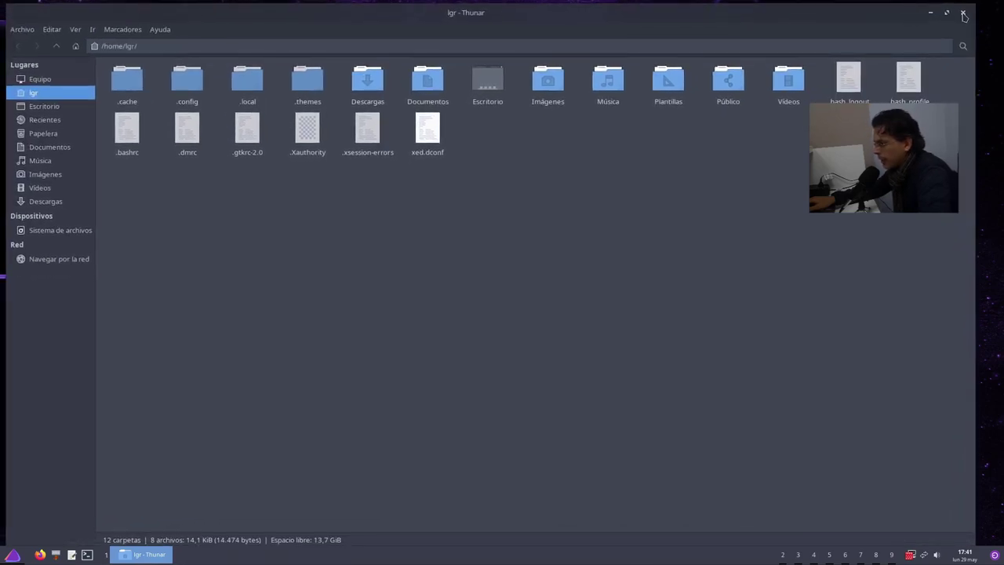
left_click(963, 15)
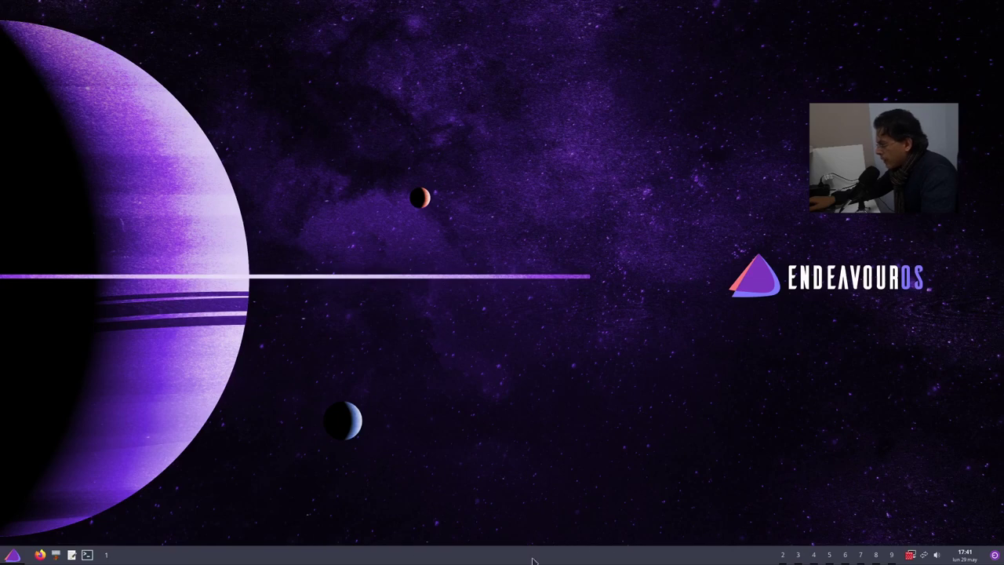
Step: Open a terminal, preview it from the taskbar, minimize and restore its window, and close it
left_click(87, 555)
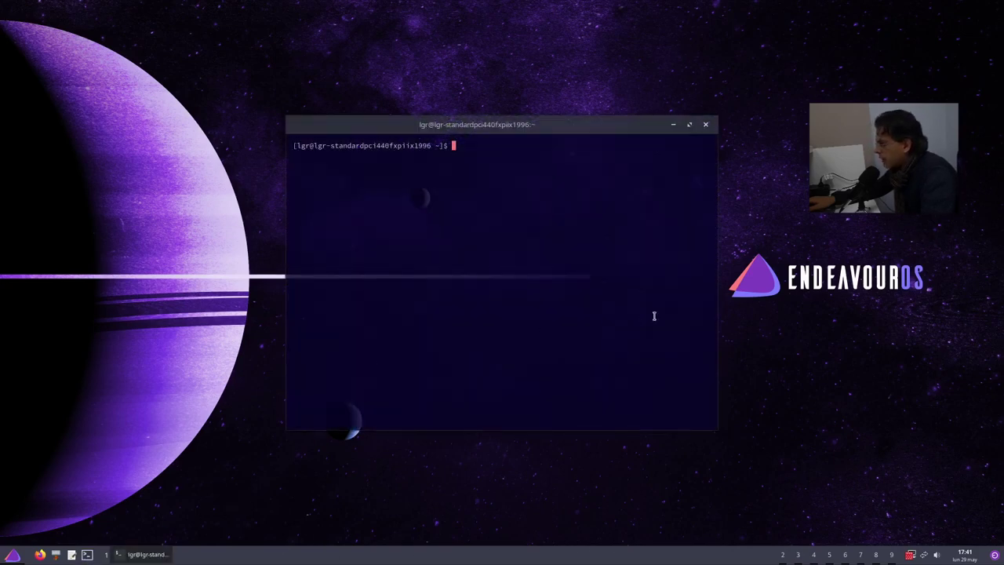
mouse_move(145, 554)
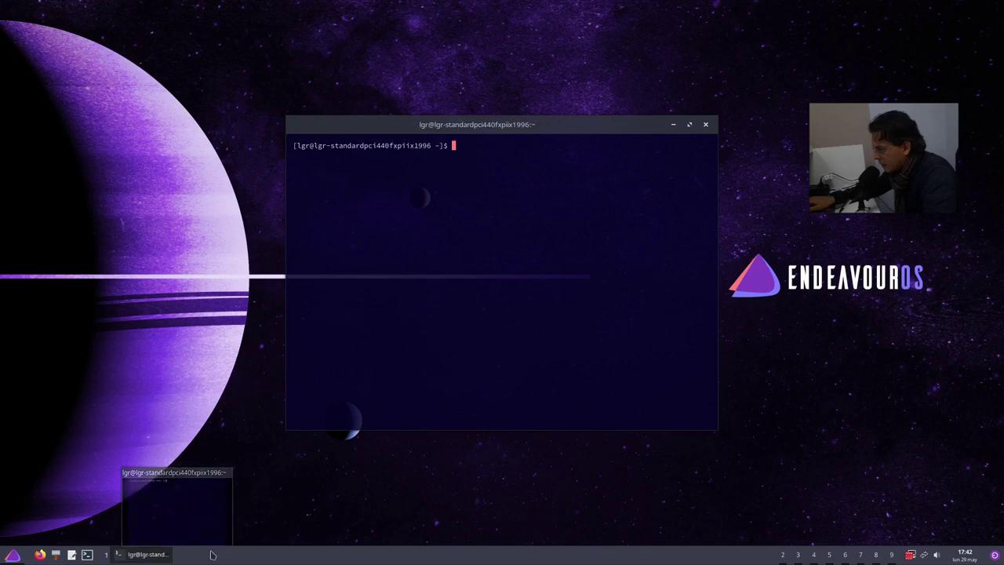
left_click(148, 555)
left_click(147, 557)
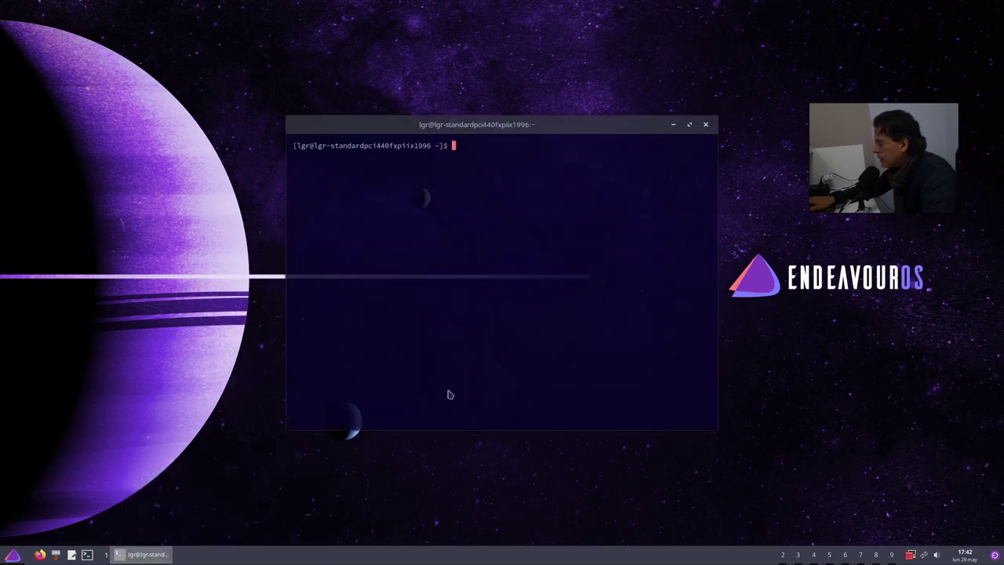
left_click(706, 126)
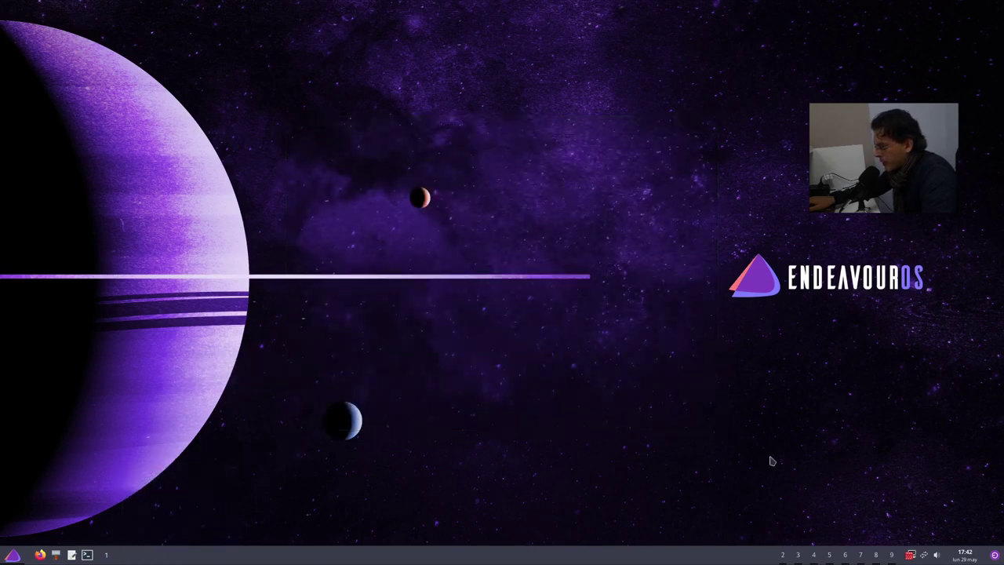
Step: Cycle through the virtual desktops from 9 down to 2 and return to desktop 1
left_click(893, 555)
left_click(861, 554)
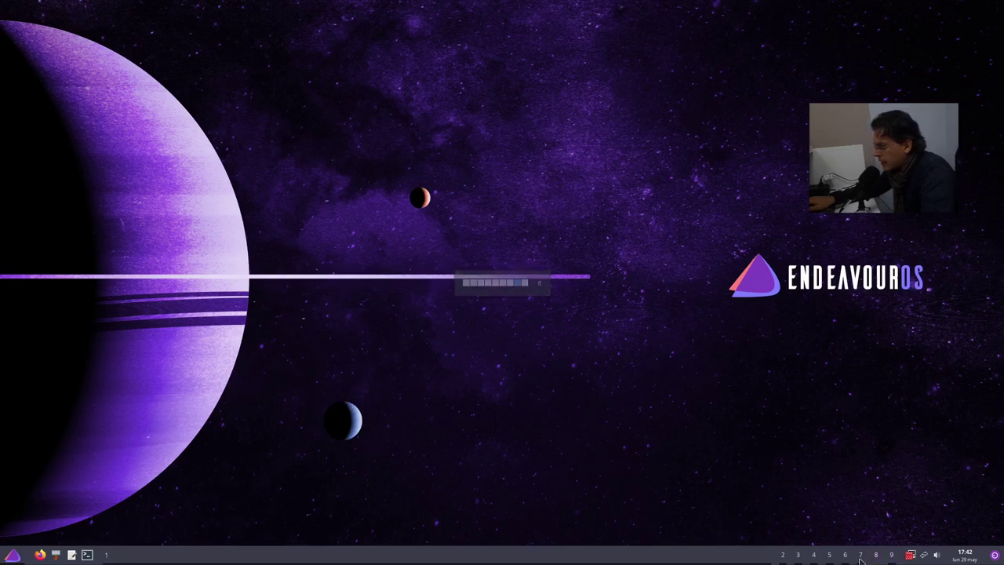
left_click(843, 555)
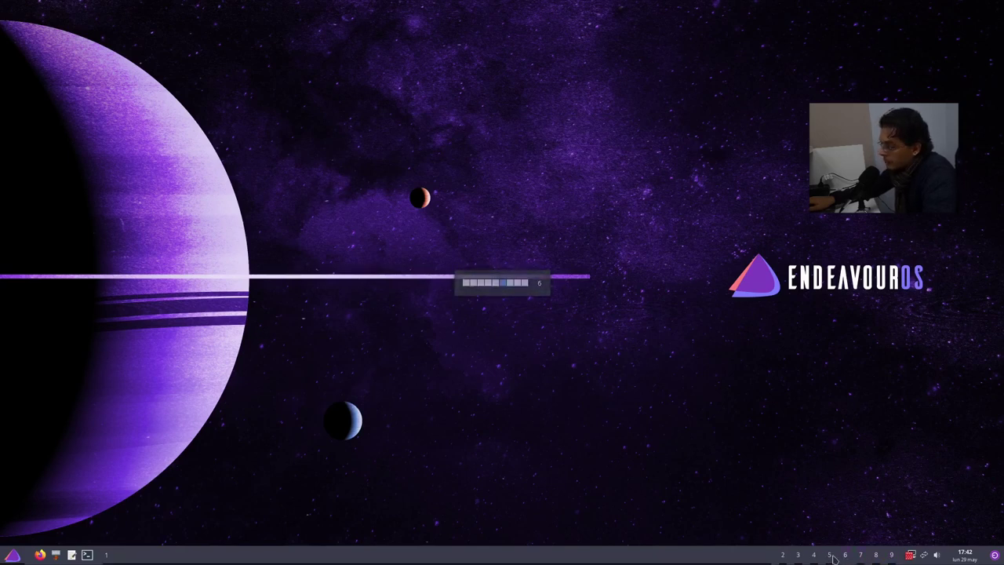
left_click(829, 555)
left_click(814, 555)
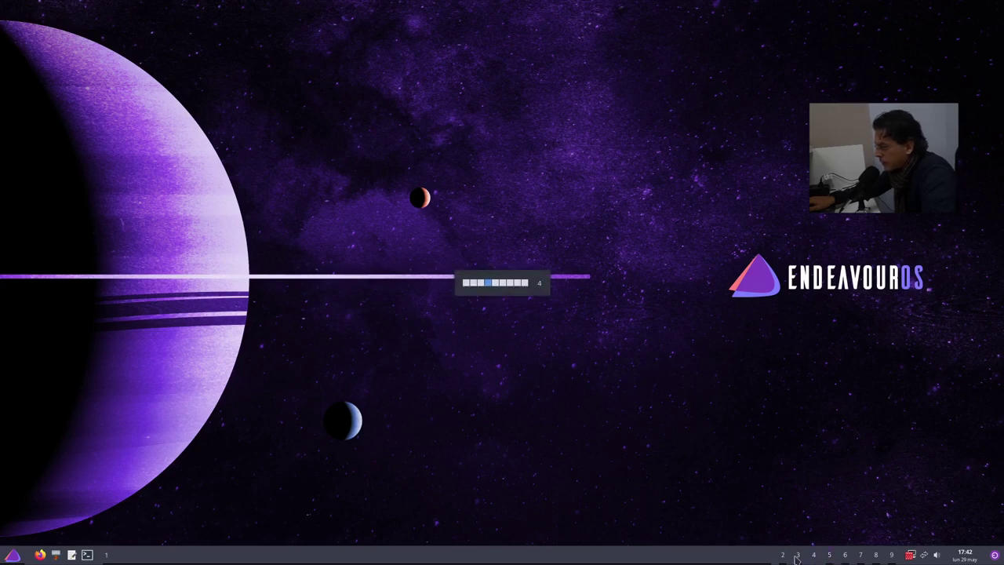
left_click(783, 555)
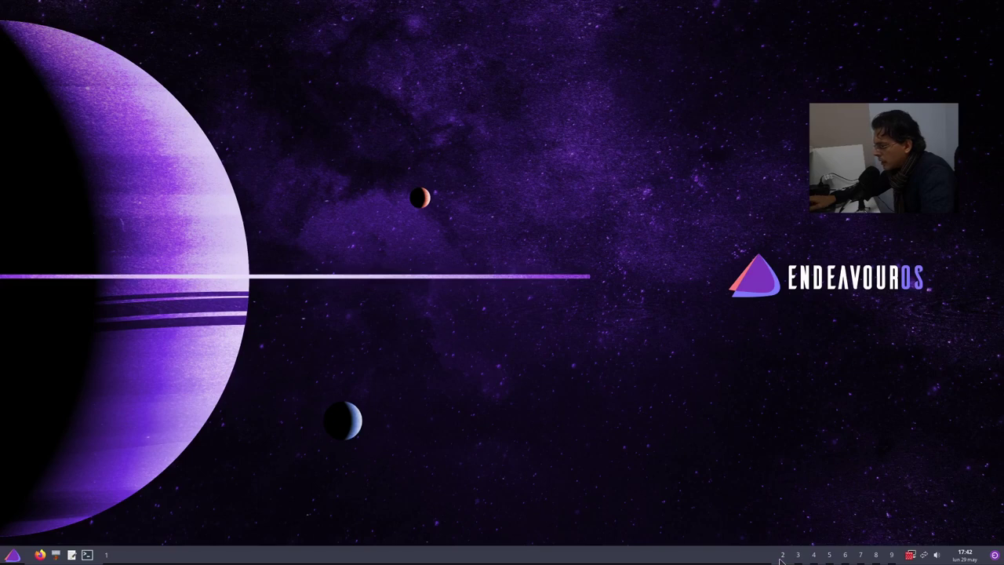
left_click(178, 559)
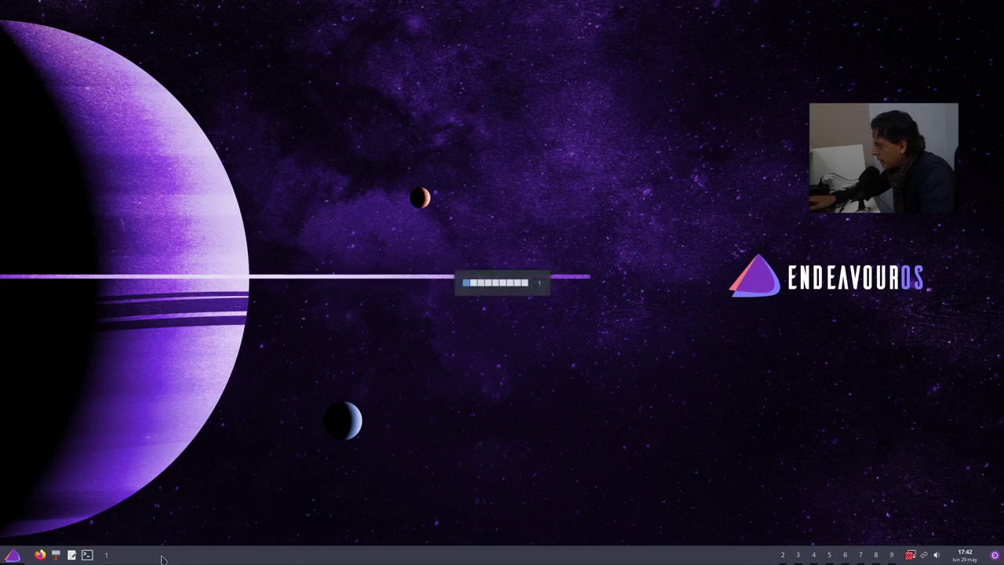
Step: Examine the desktop context menu and the application menu without choosing any entry
right_click(309, 297)
left_click(361, 223)
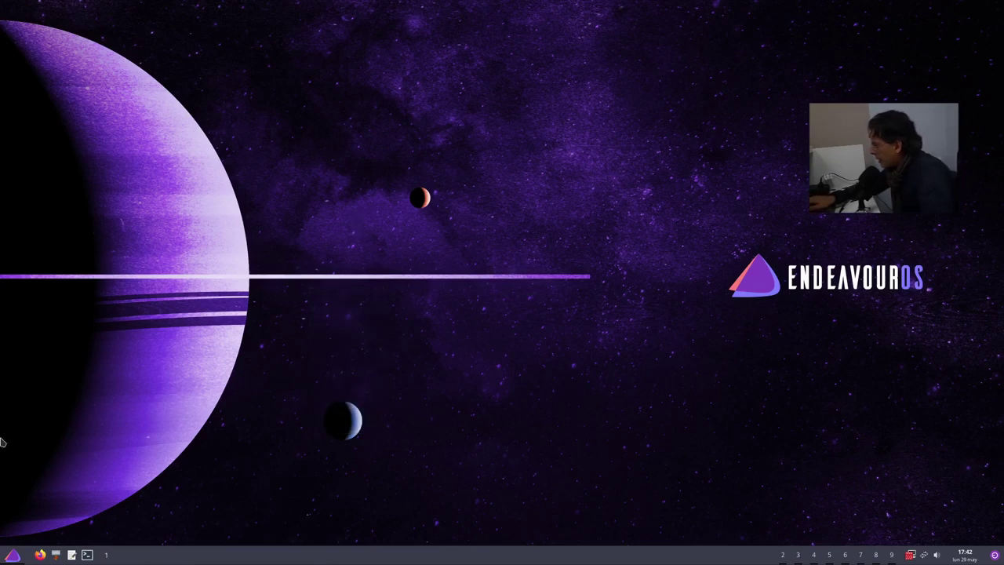
left_click(13, 555)
left_click(178, 192)
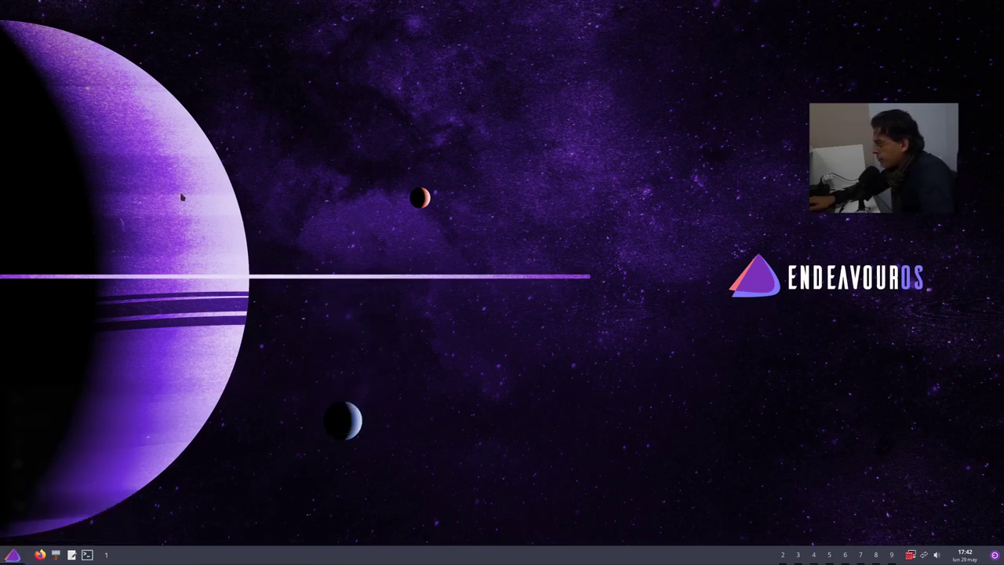
right_click(234, 163)
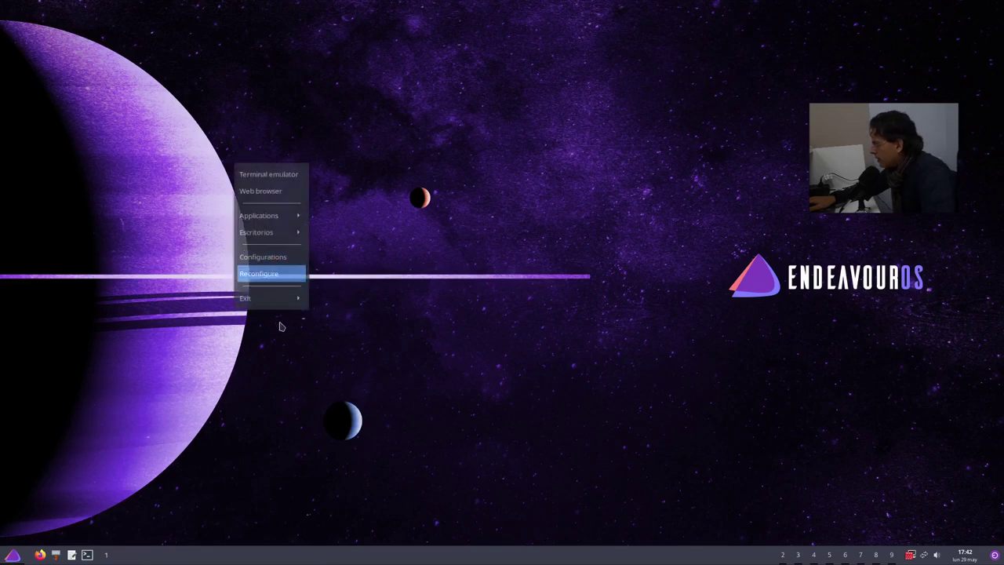
left_click(463, 301)
Step: Set the number of virtual desktops to 2 in the Openbox configuration manager and close it
right_click(129, 203)
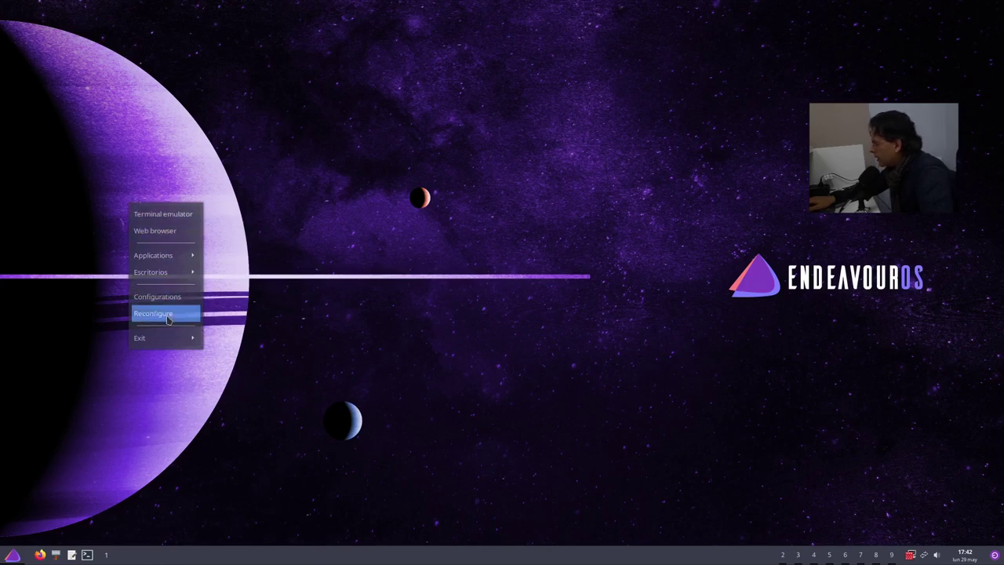
left_click(491, 284)
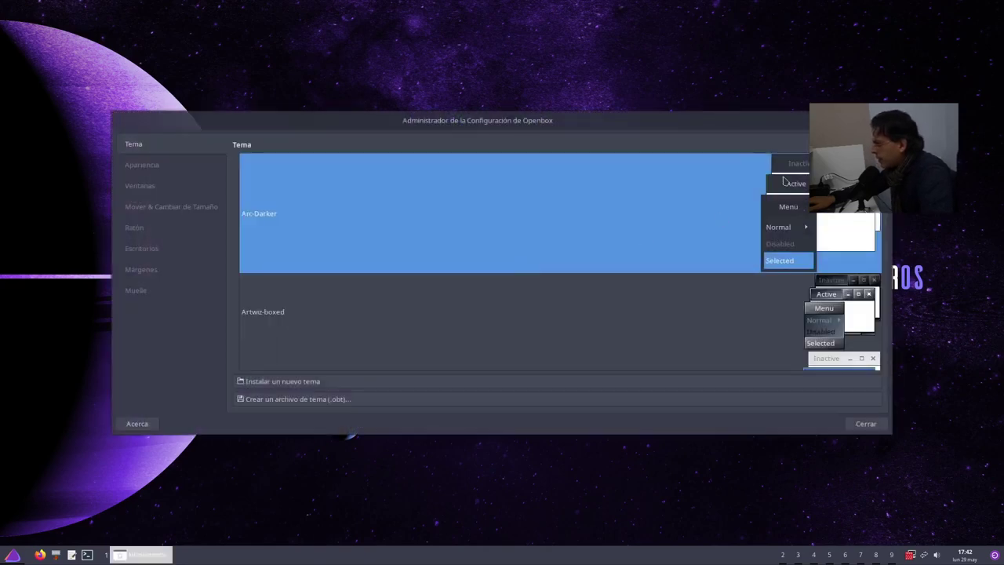
left_click(182, 248)
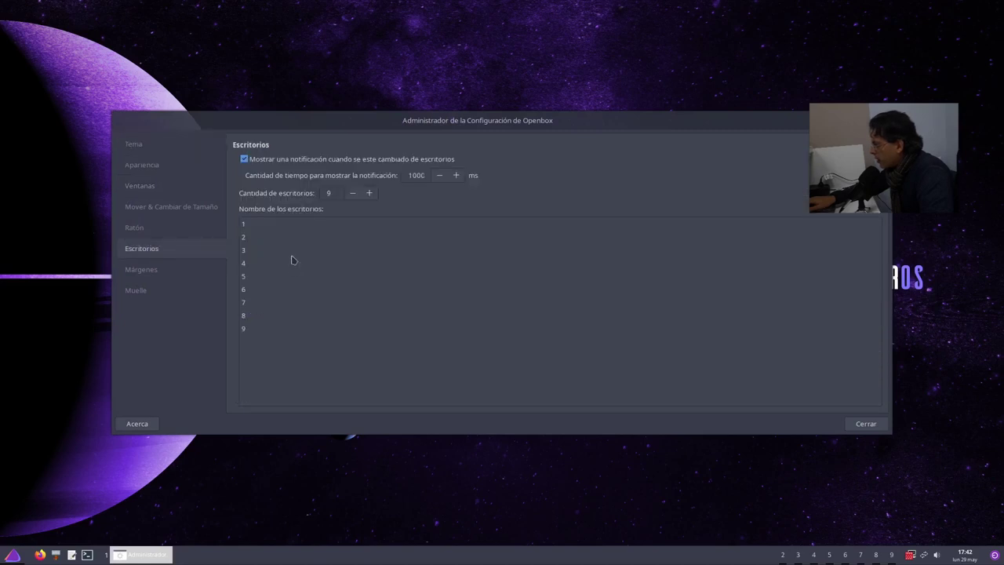
left_click(352, 193)
left_click(352, 193)
left_click(353, 193)
left_click(353, 193)
left_click(352, 193)
left_click(352, 193)
left_click(354, 194)
left_click(353, 194)
left_click(367, 193)
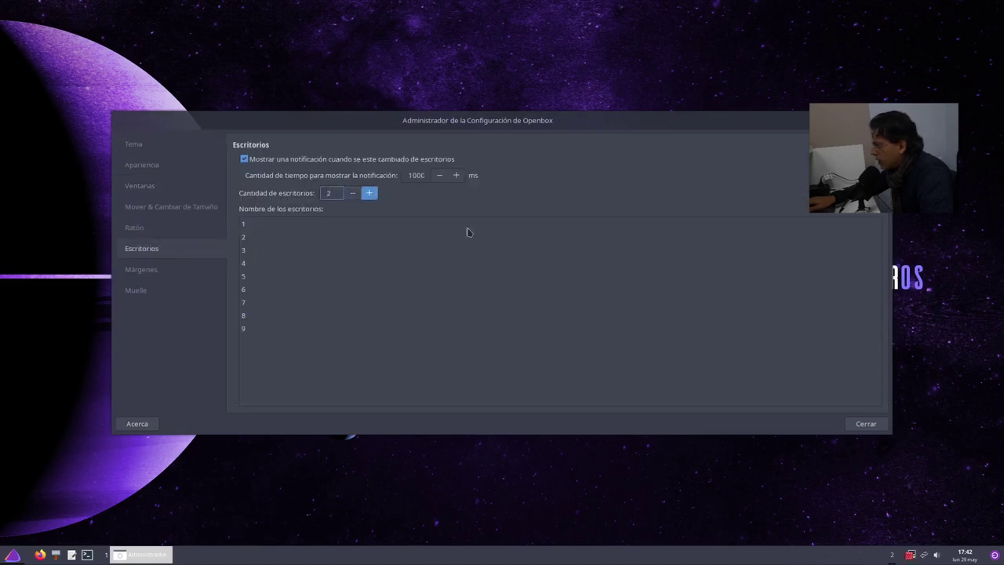
left_click(867, 424)
scroll(897, 541, "down", 3)
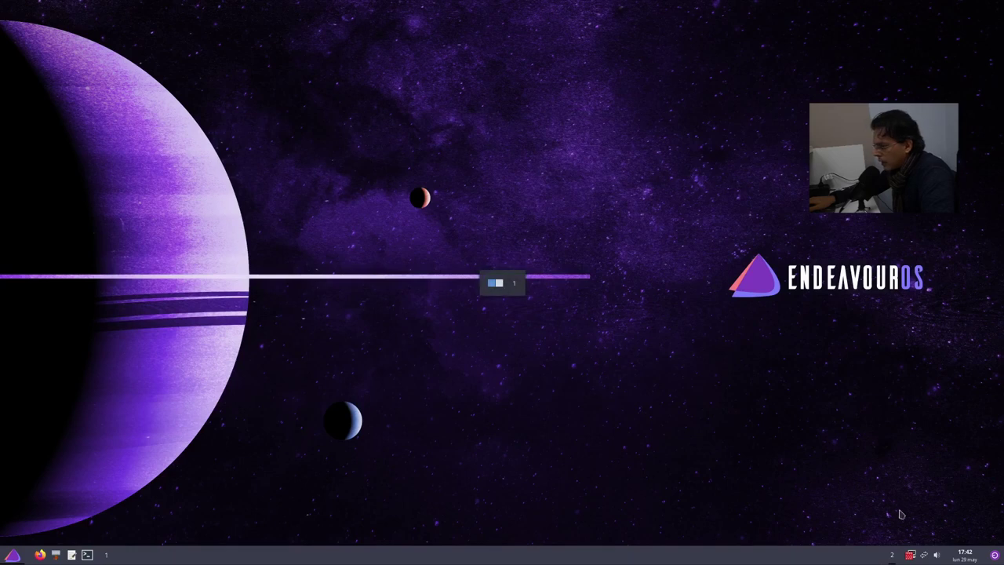
Step: Examine the volume applet's options and its About information, and close the information window
right_click(937, 556)
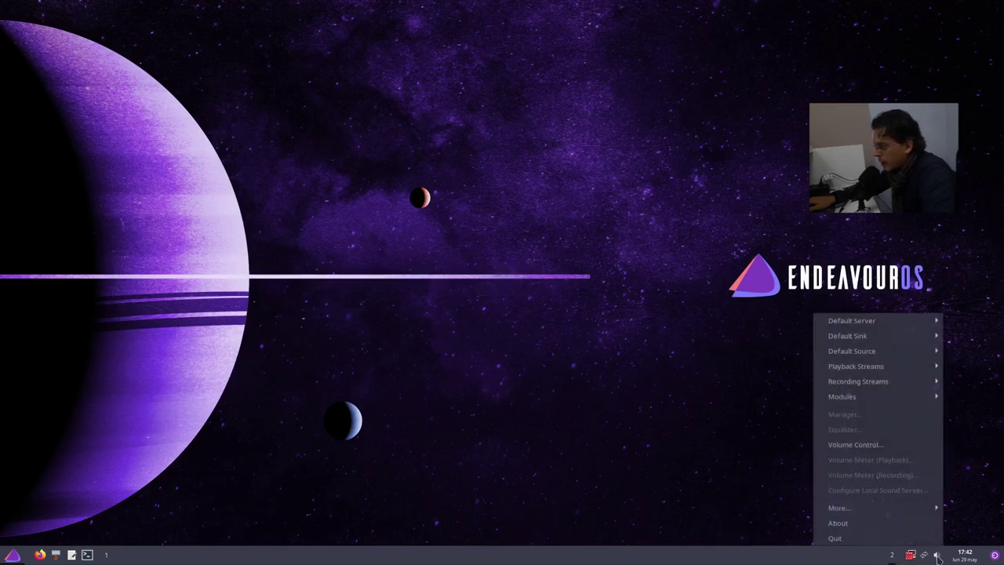
mouse_move(884, 330)
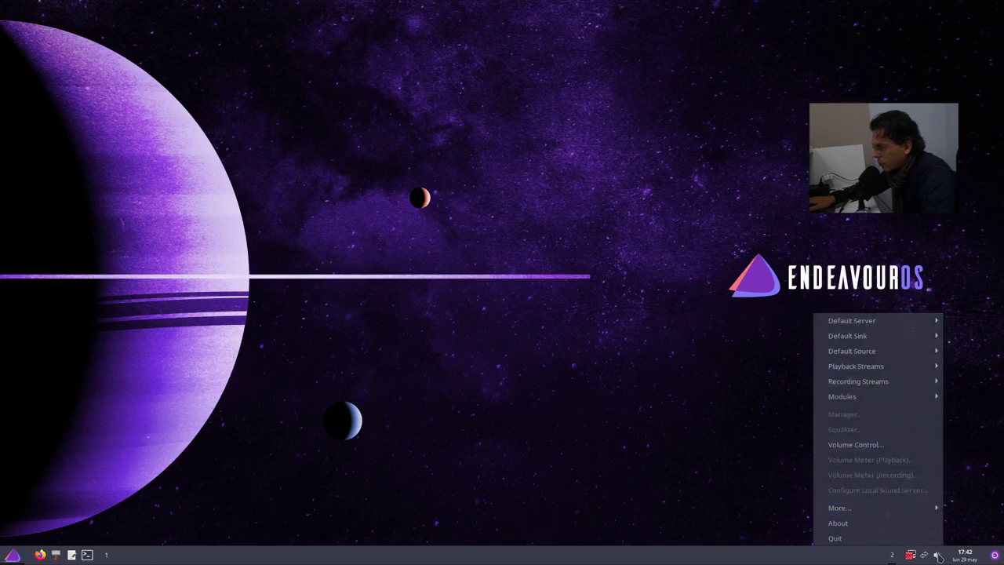
left_click(895, 523)
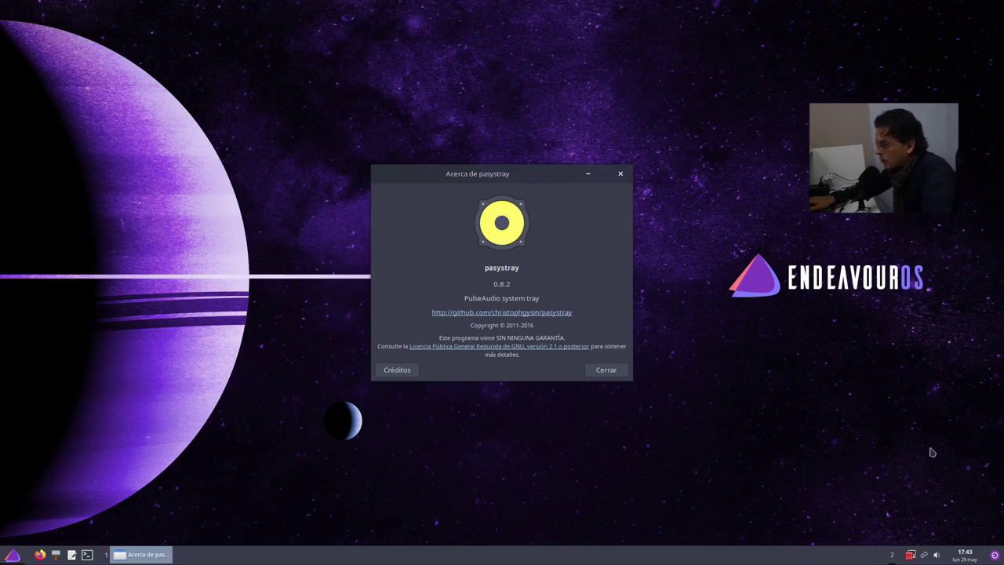
left_click(620, 174)
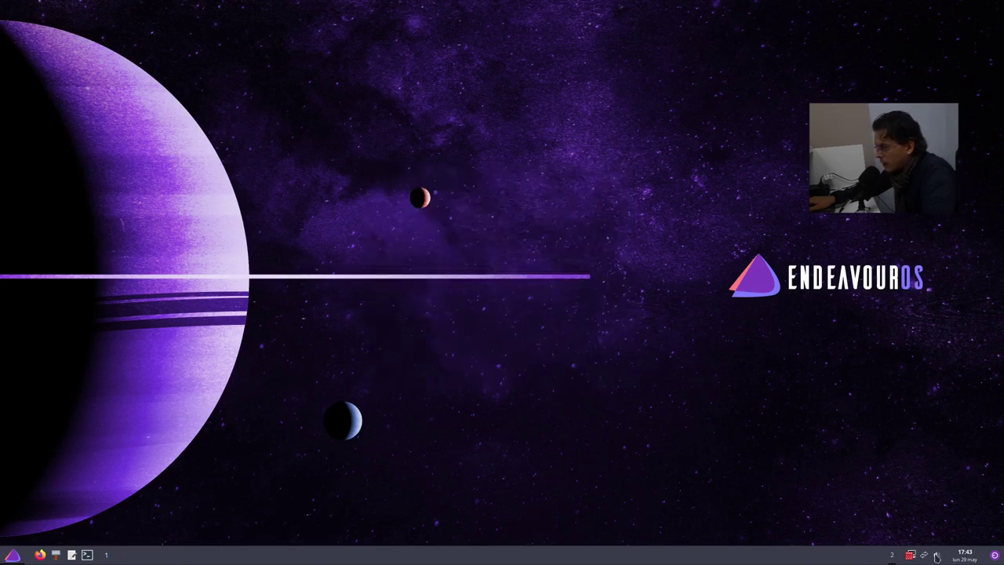
Step: Examine the volume applet's submenus, open Volume Control to view the output device, reposition its window and close it
left_click(937, 556)
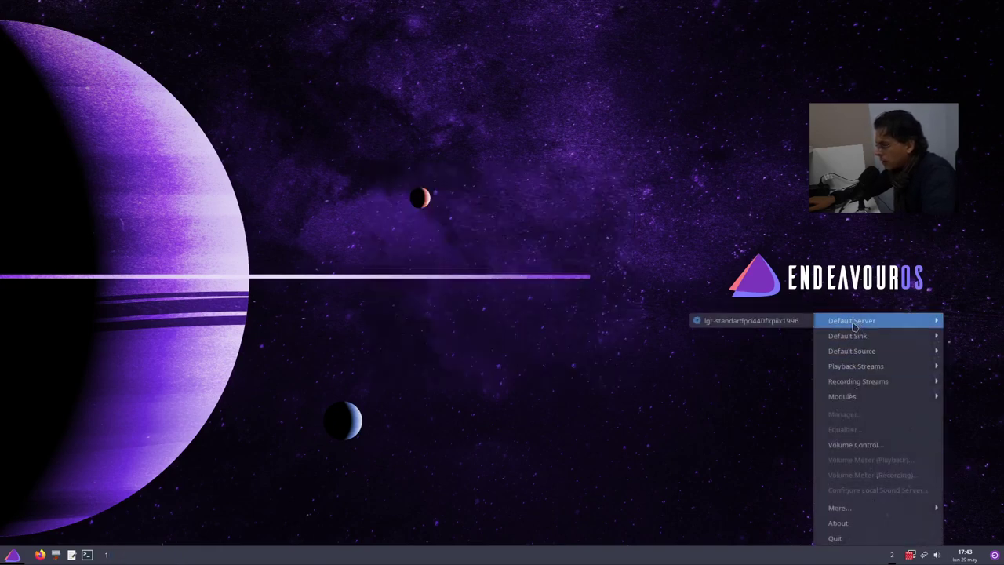
mouse_move(855, 343)
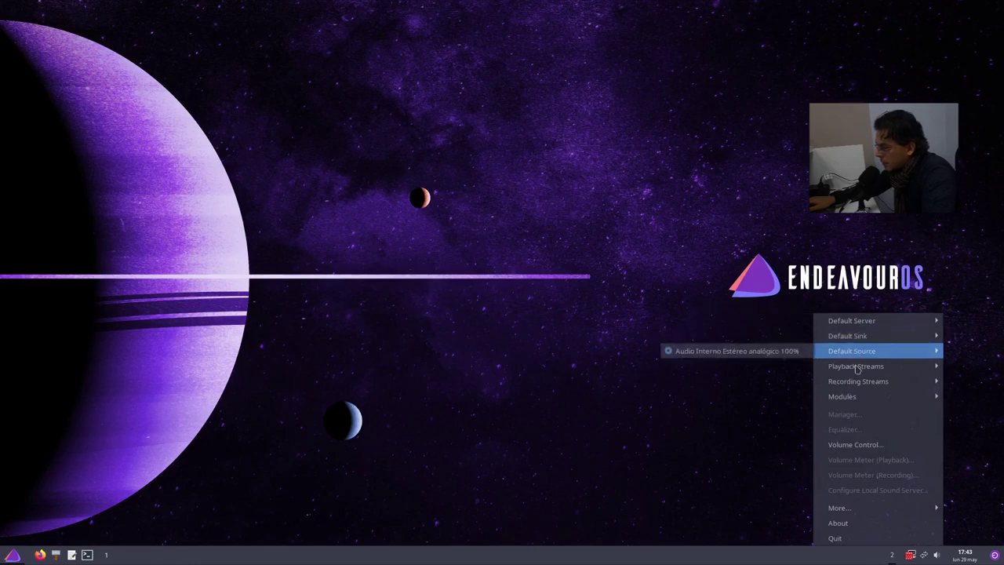
mouse_move(858, 363)
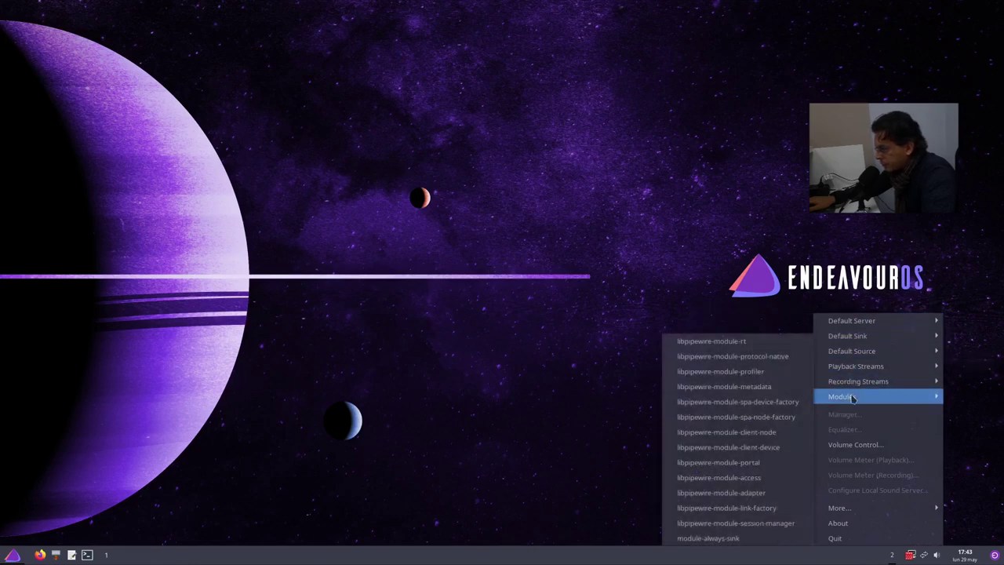
left_click(861, 446)
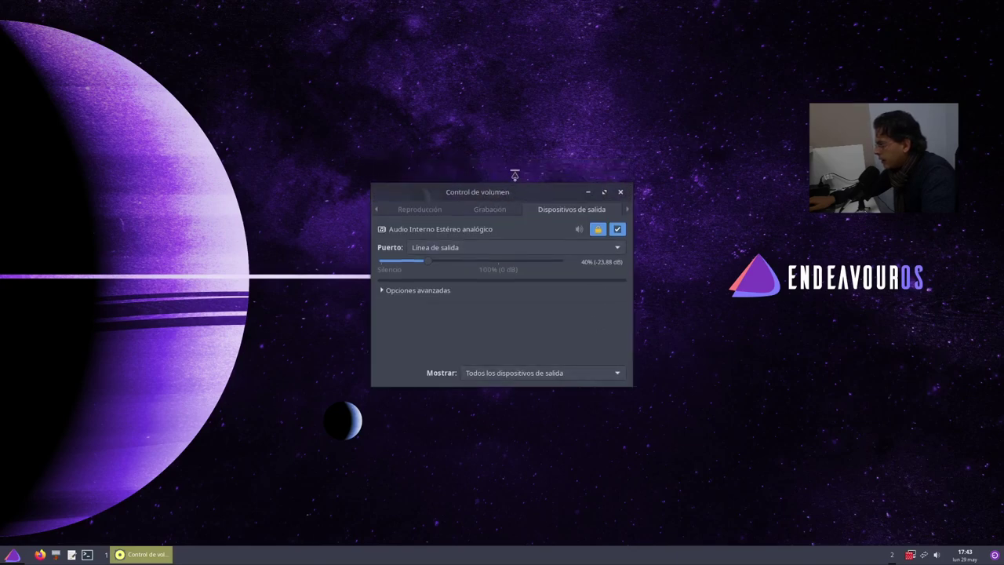
left_click_drag(516, 175, 629, 261)
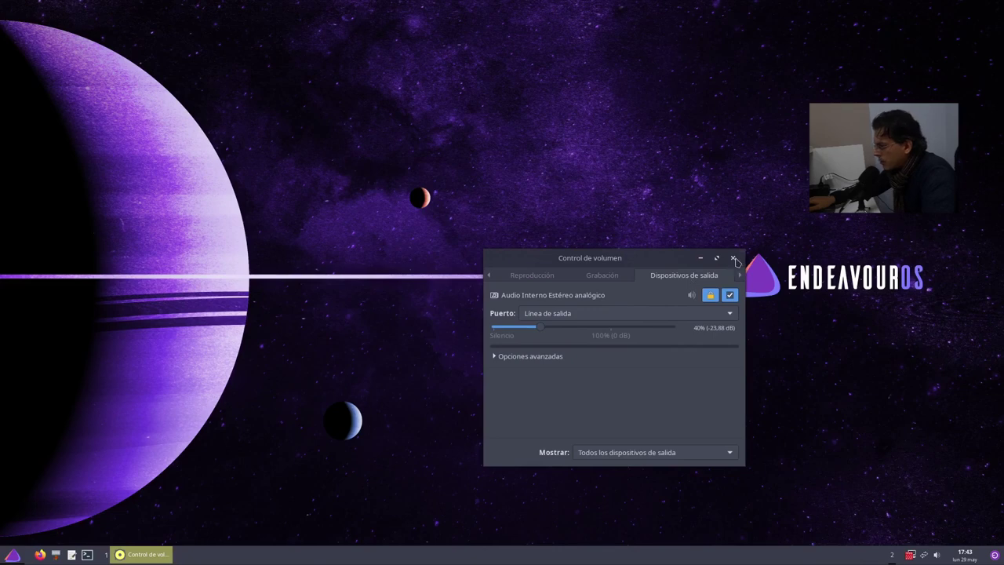
left_click(734, 259)
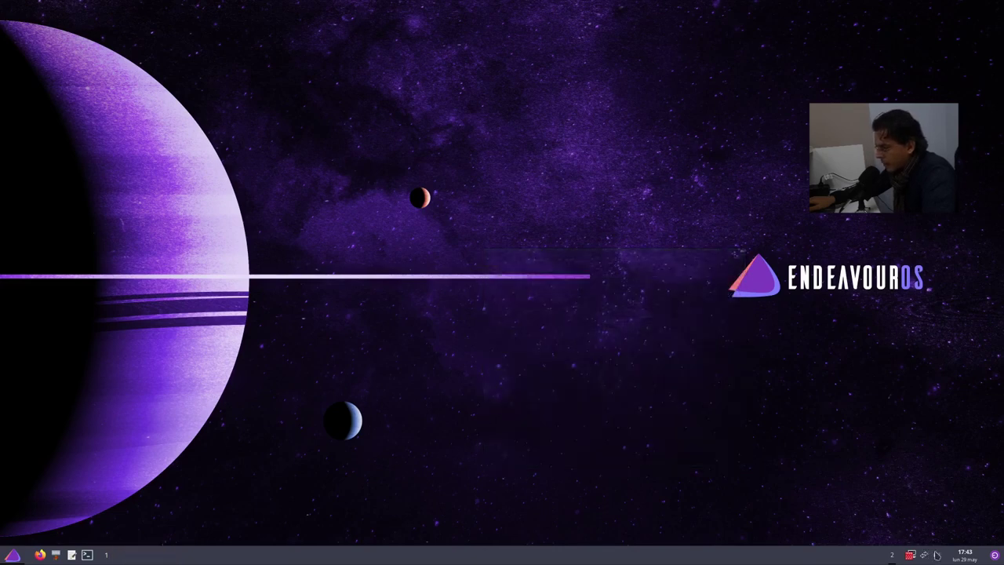
Step: Raise the output volume directly from the tray's volume applet and check the context menu at the clock
scroll(939, 558, "up", 2)
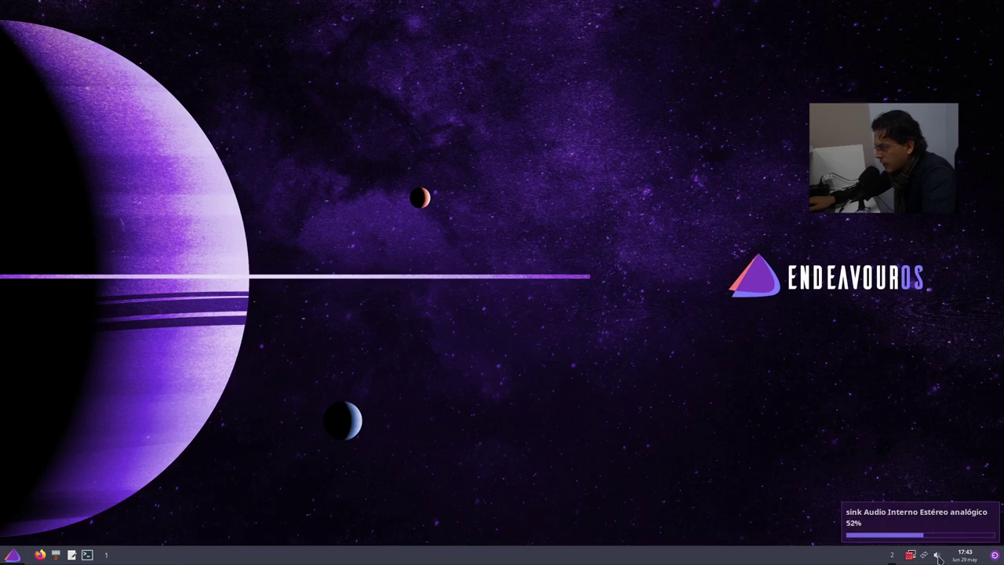
scroll(939, 558, "up", 4)
right_click(973, 559)
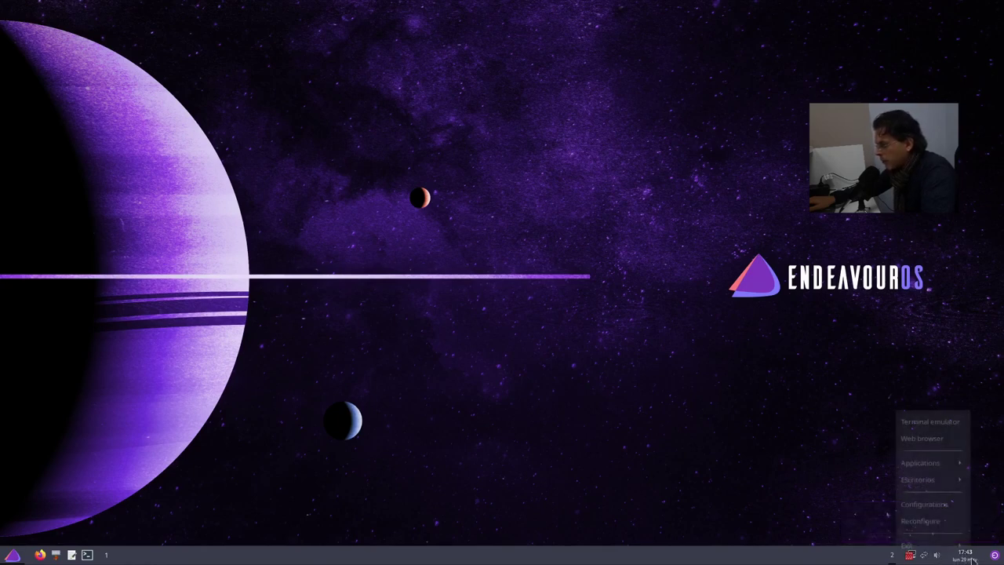
left_click(965, 559)
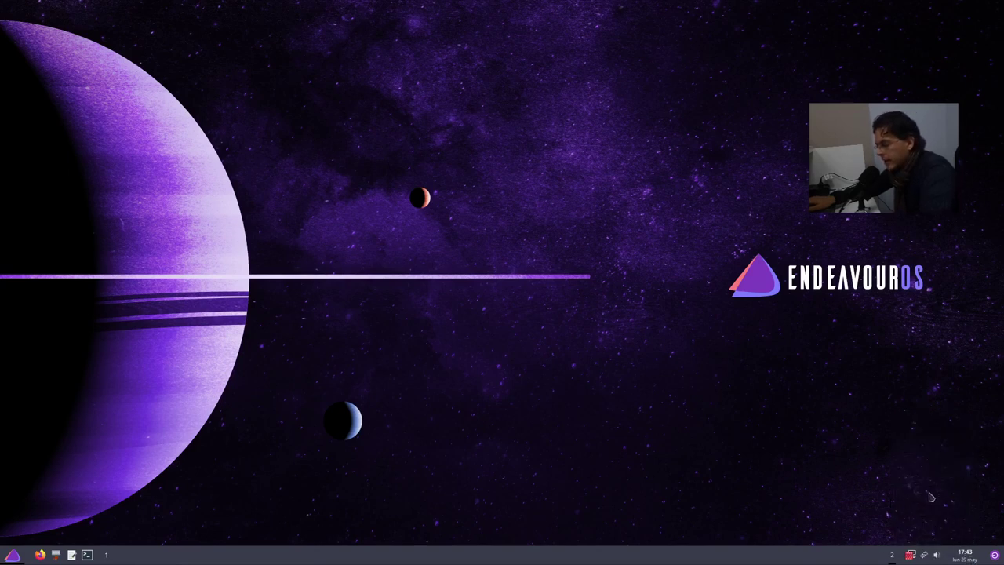
Step: Examine the power menu's lock, logout, sleep, reboot and shutdown entries and close it without choosing any
left_click(995, 555)
left_click(995, 555)
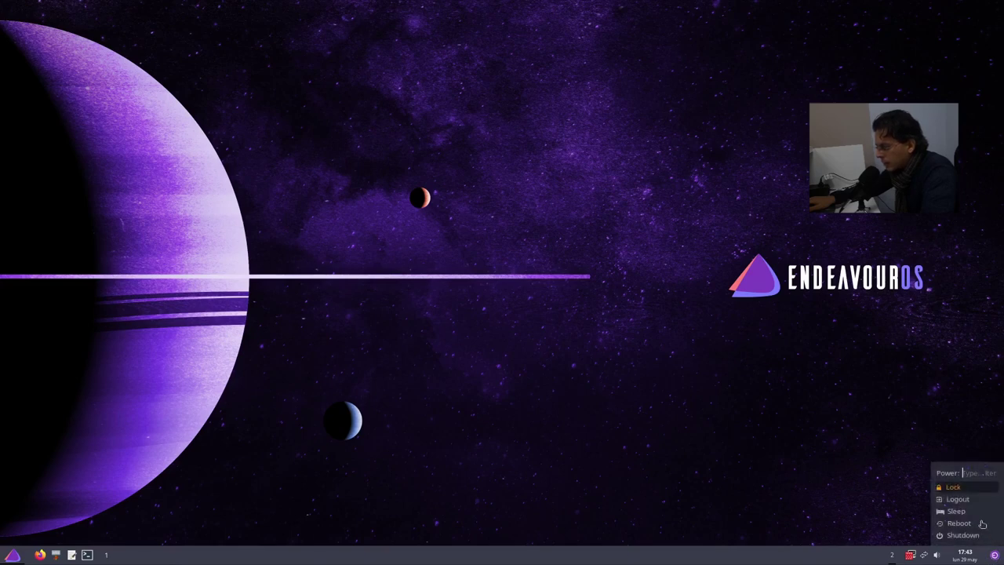
left_click(995, 556)
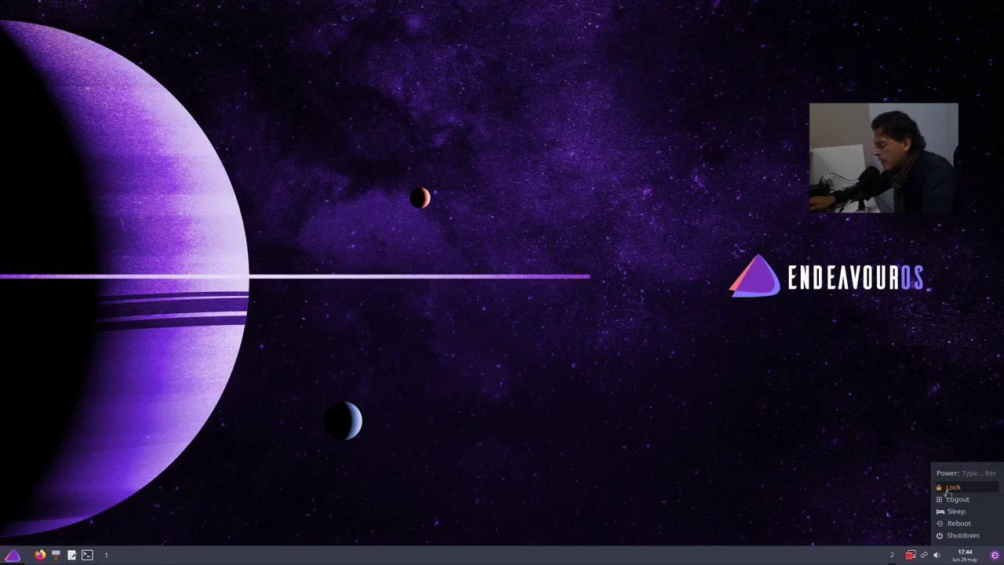
left_click(845, 425)
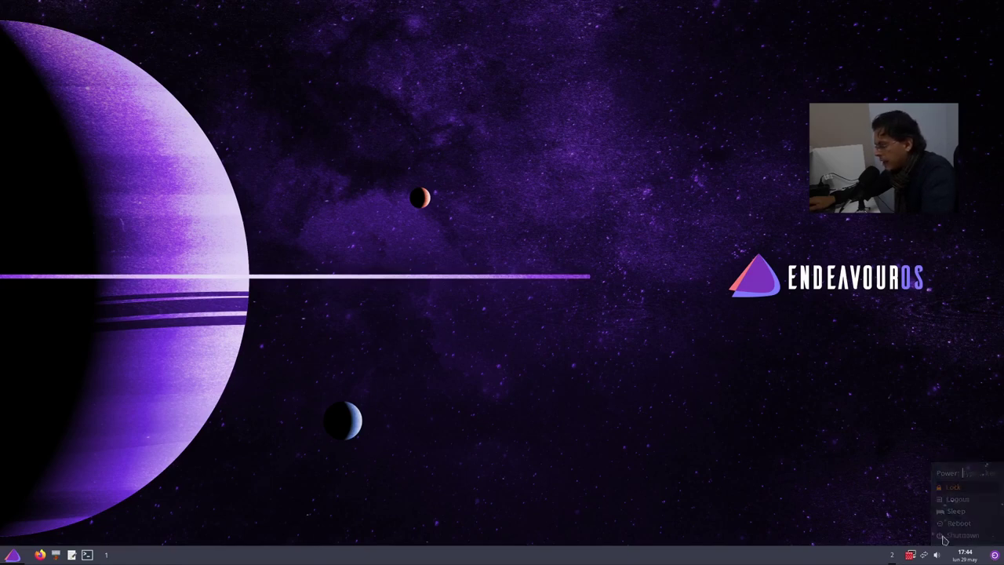
left_click(995, 556)
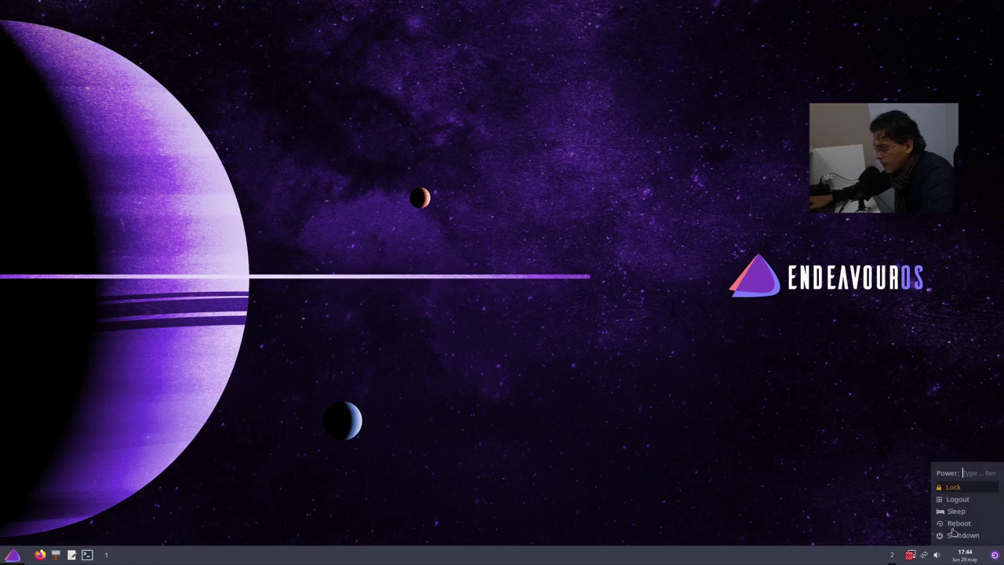
left_click(934, 391)
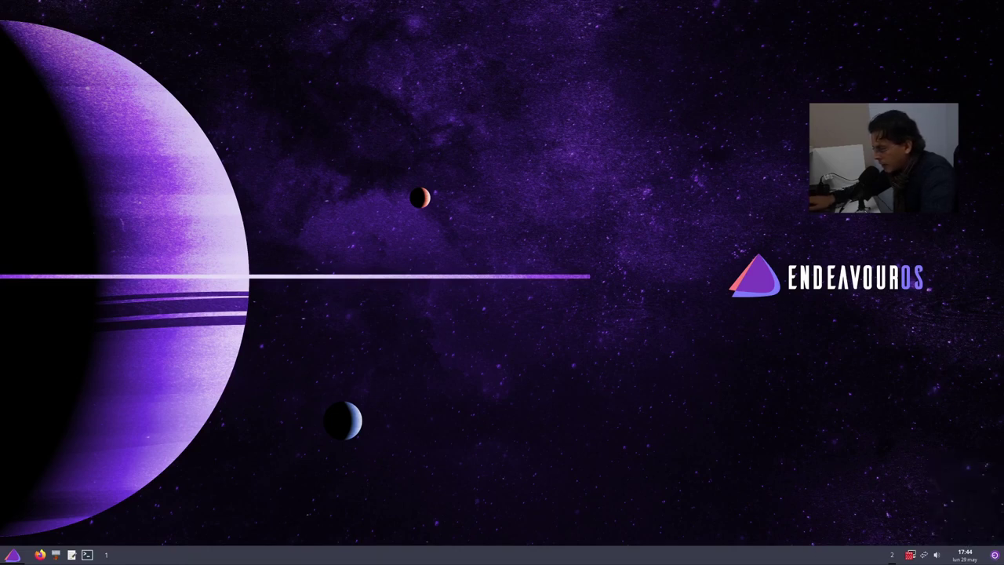
Step: Briefly view the panel's application menu and the desktop context menu, dismissing each without a choice
left_click(13, 555)
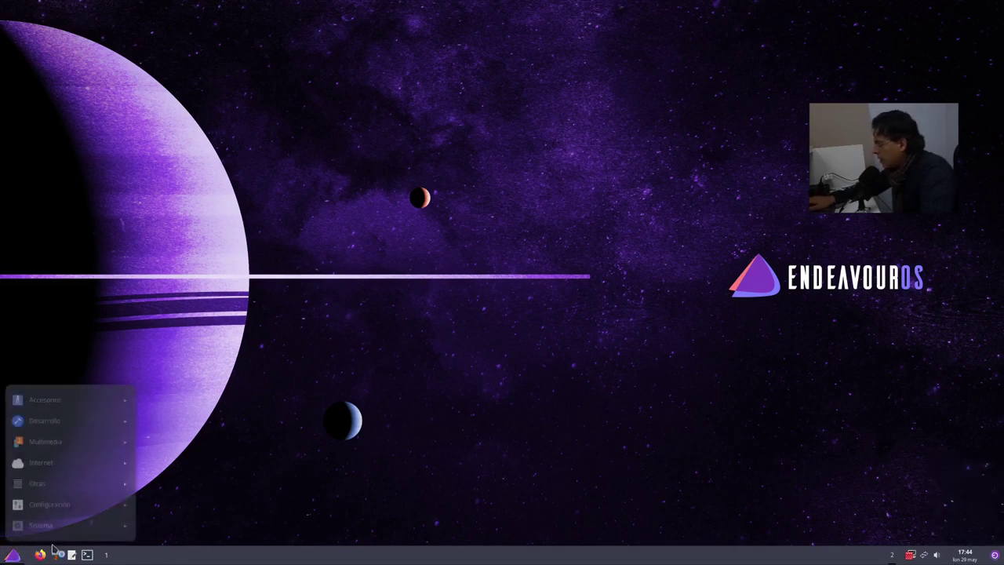
left_click(179, 537)
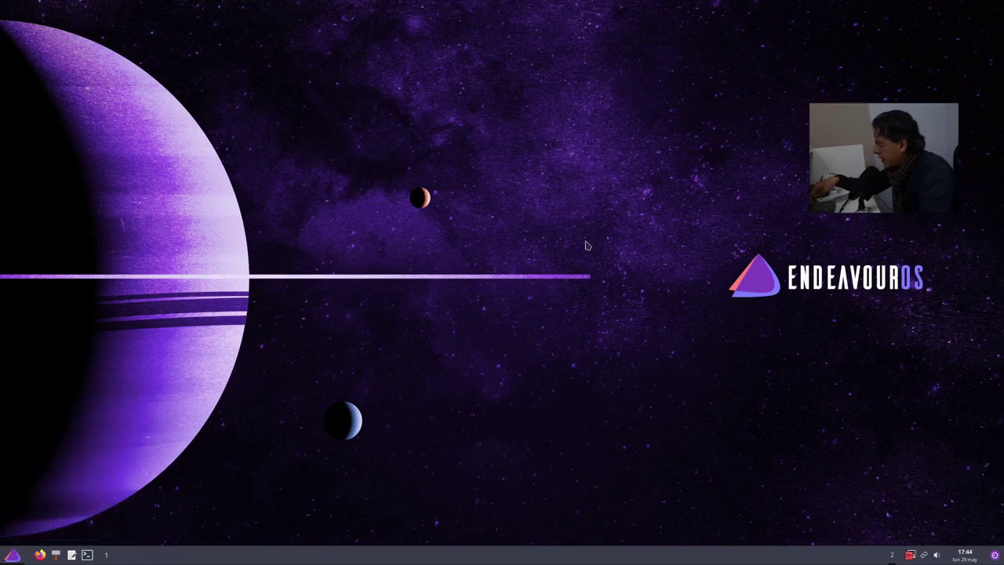
right_click(564, 281)
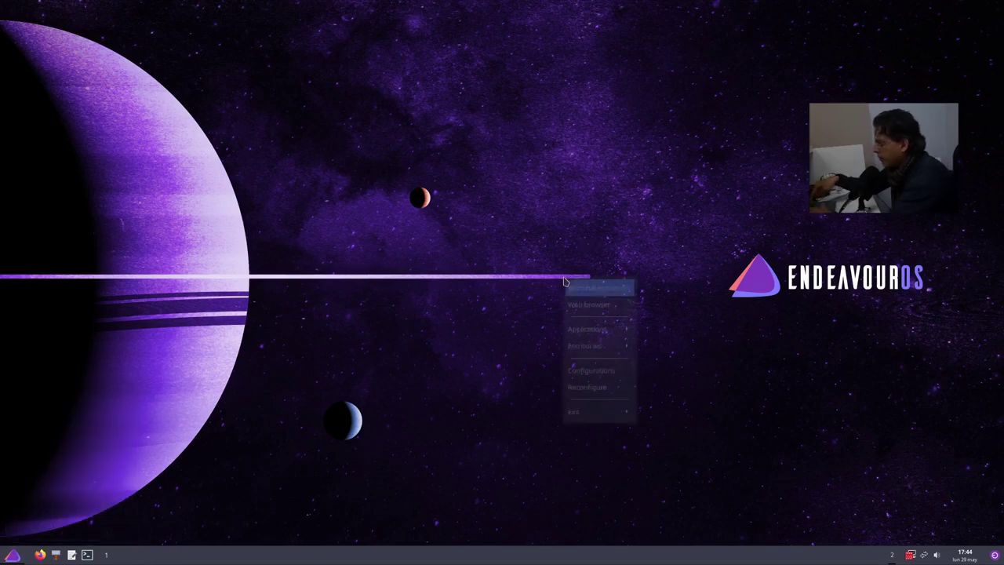
left_click(563, 281)
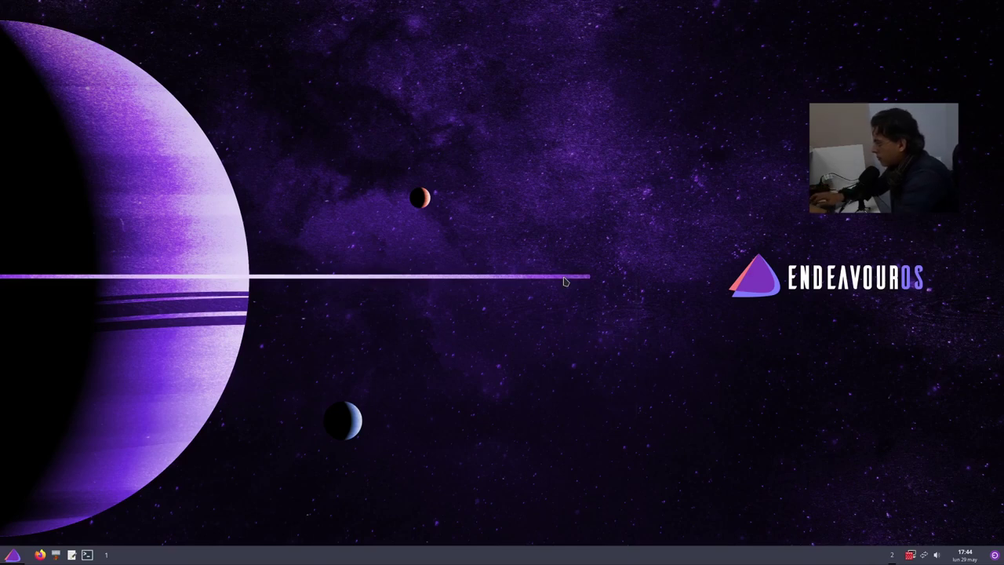
Step: Examine the Applications categories in the desktop context menu, from Accesorios to Sonido y vídeo, and dismiss the menu
right_click(468, 112)
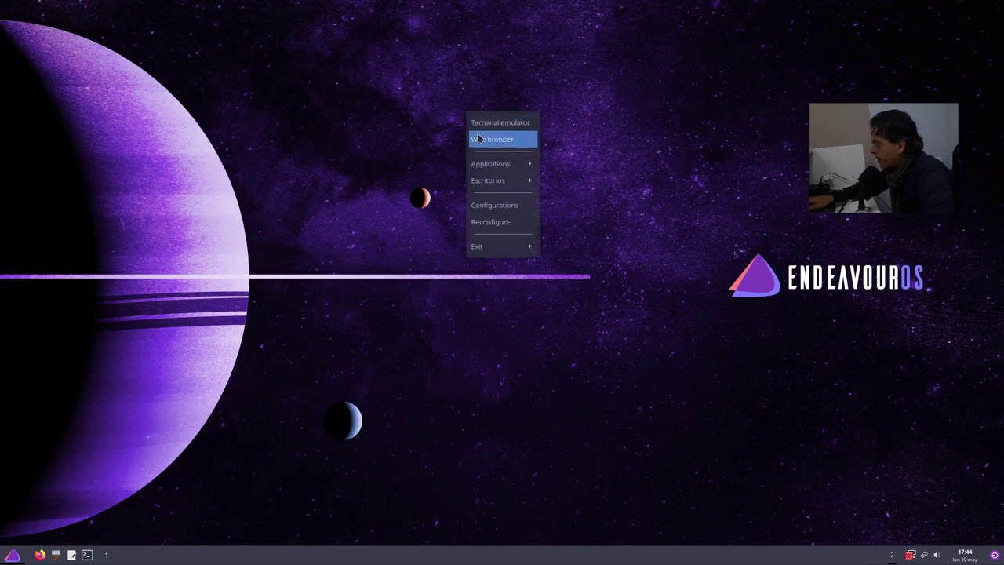
mouse_move(506, 167)
mouse_move(626, 163)
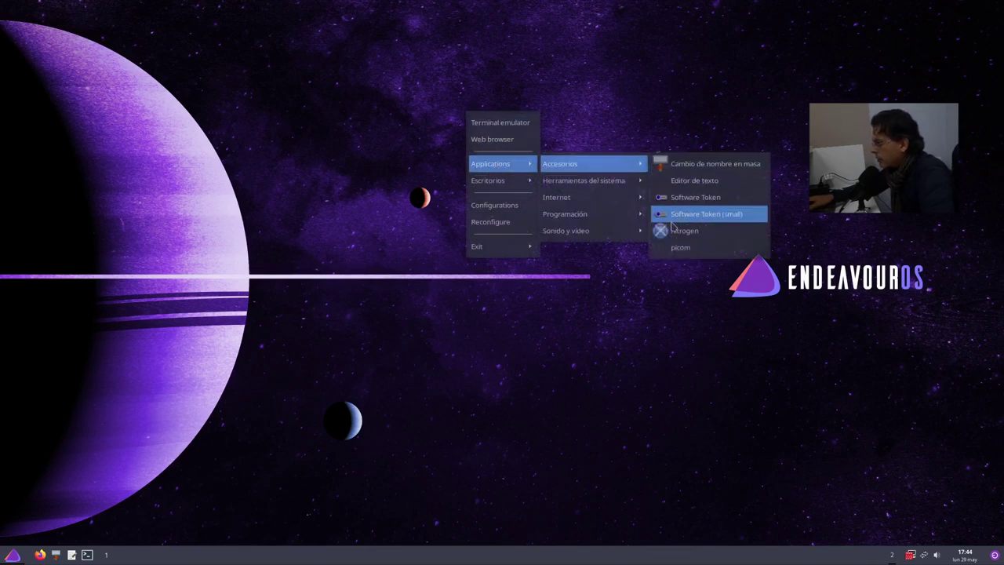
mouse_move(612, 181)
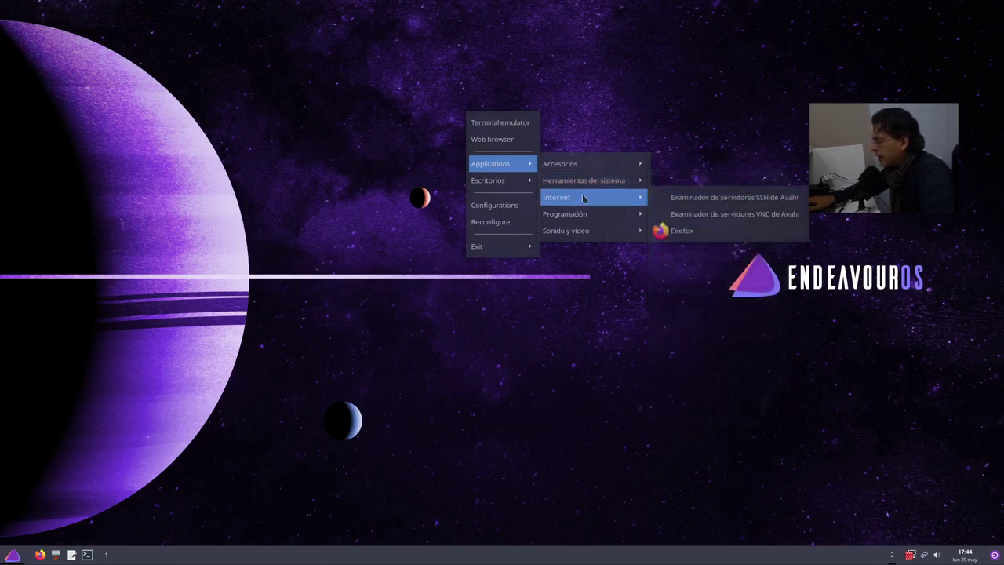
mouse_move(584, 215)
mouse_move(587, 235)
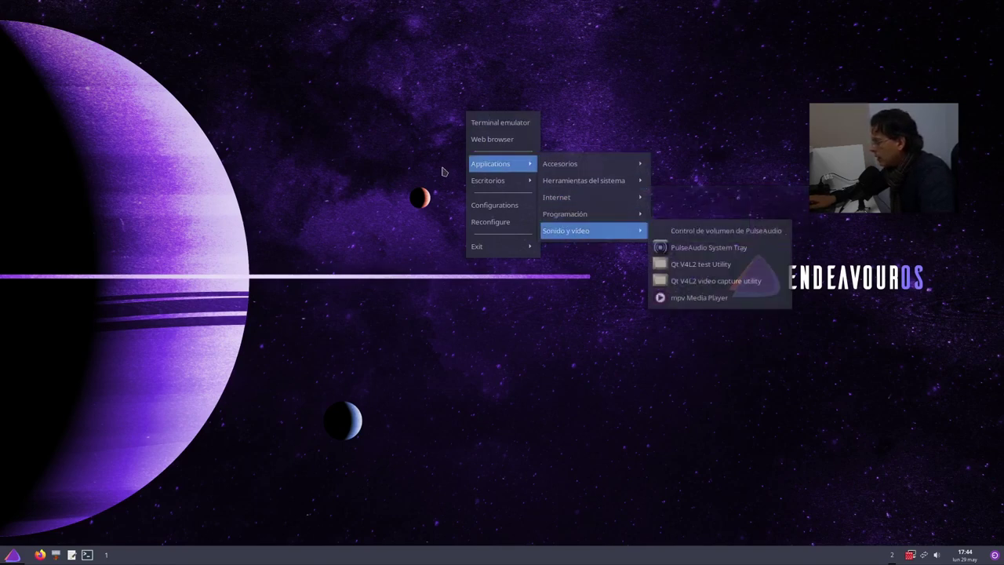
left_click(273, 368)
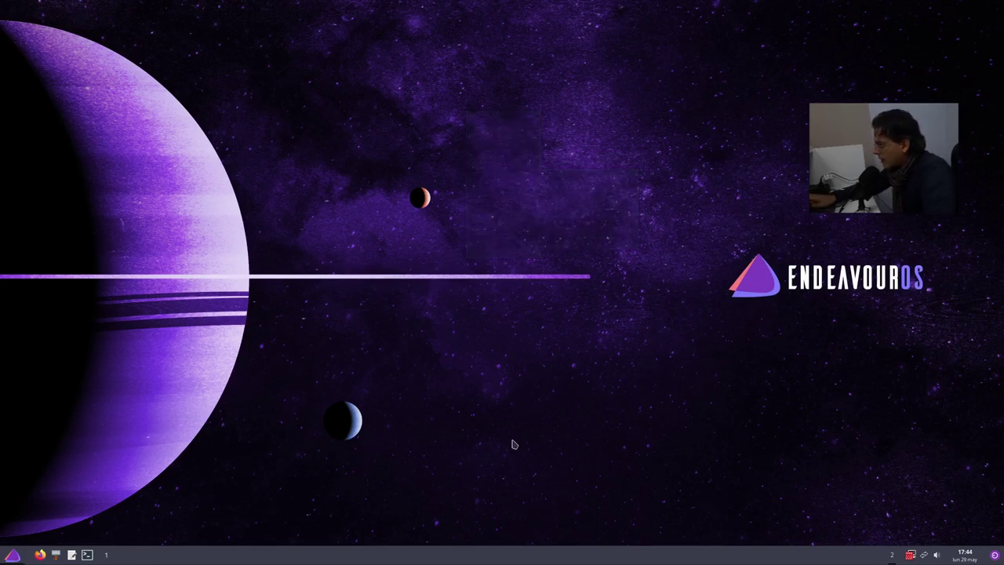
Step: Compare the panel's application menu with the desktop context menu and close both
left_click(14, 555)
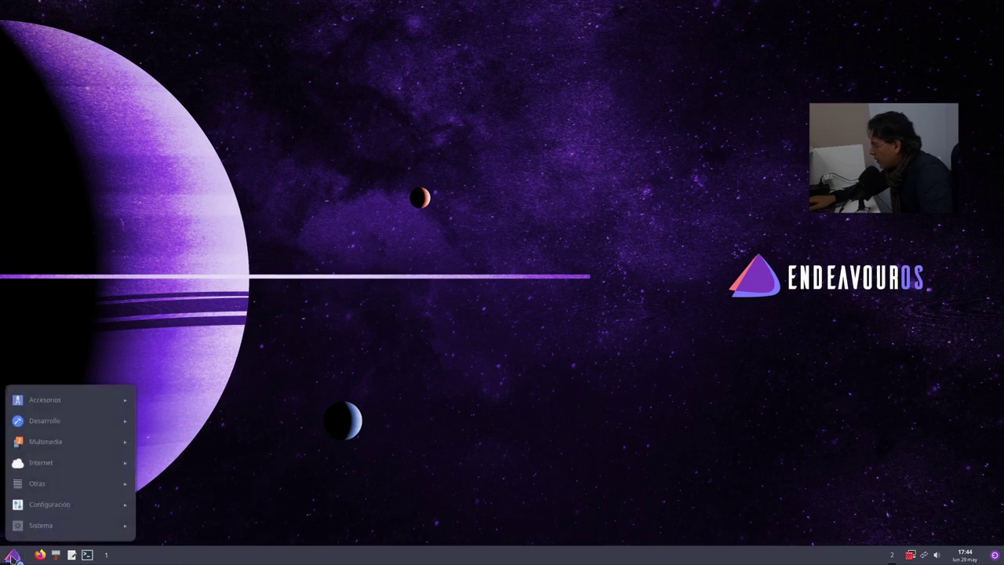
left_click(14, 555)
right_click(63, 524)
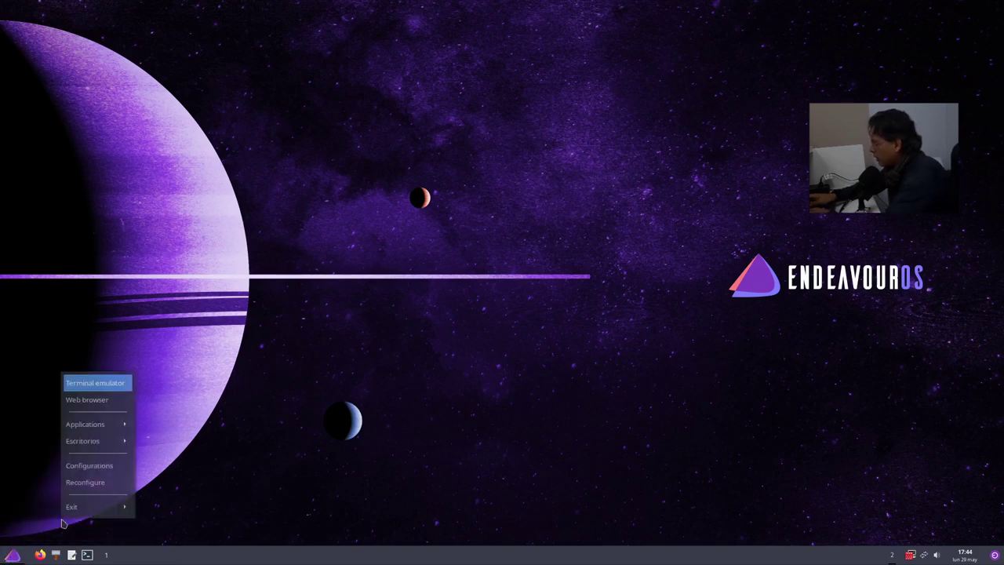
left_click(64, 524)
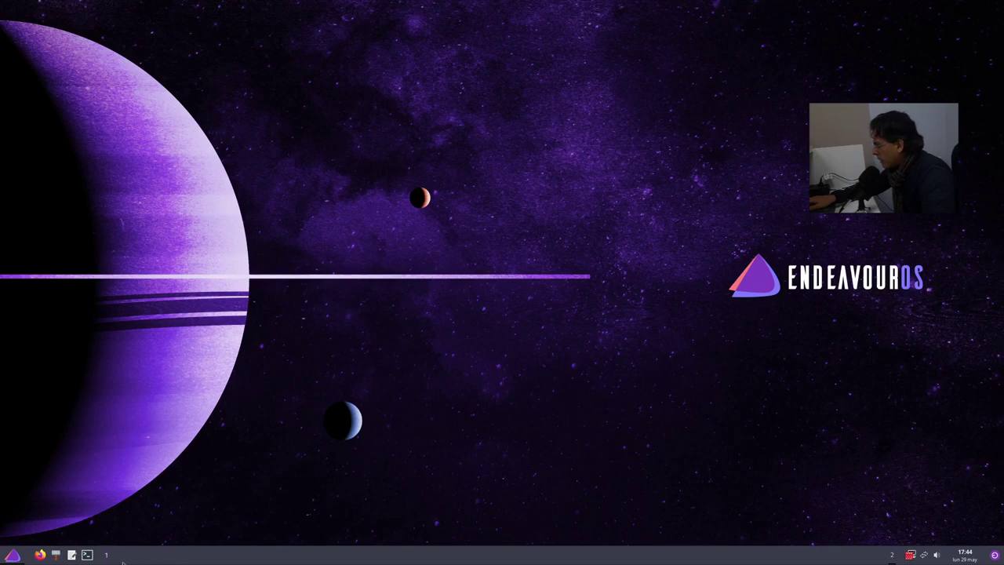
Step: Lower the system volume by two steps and raise it by one step
key("XF86AudioLowerVolume")
key("XF86AudioLowerVolume")
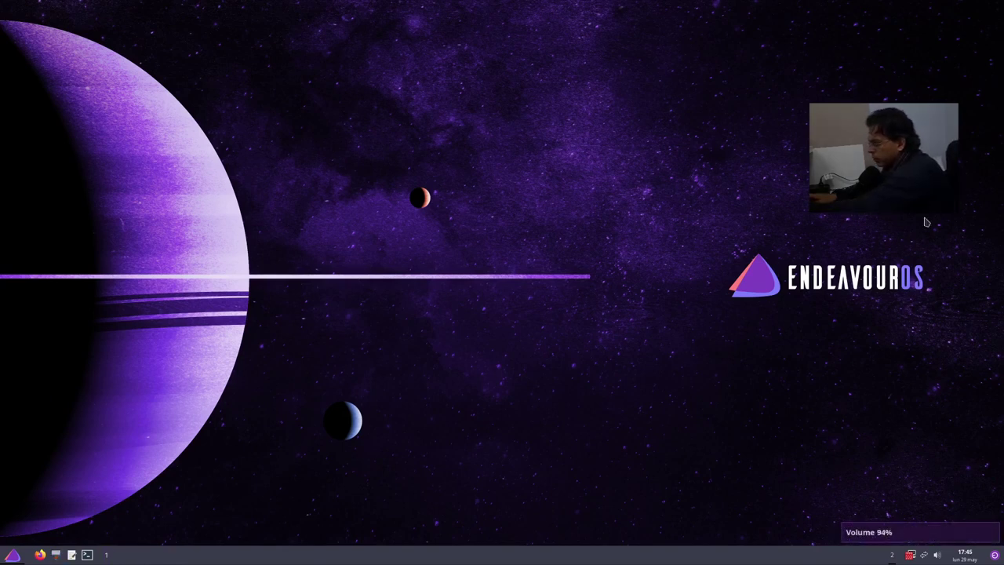
key("XF86AudioRaiseVolume")
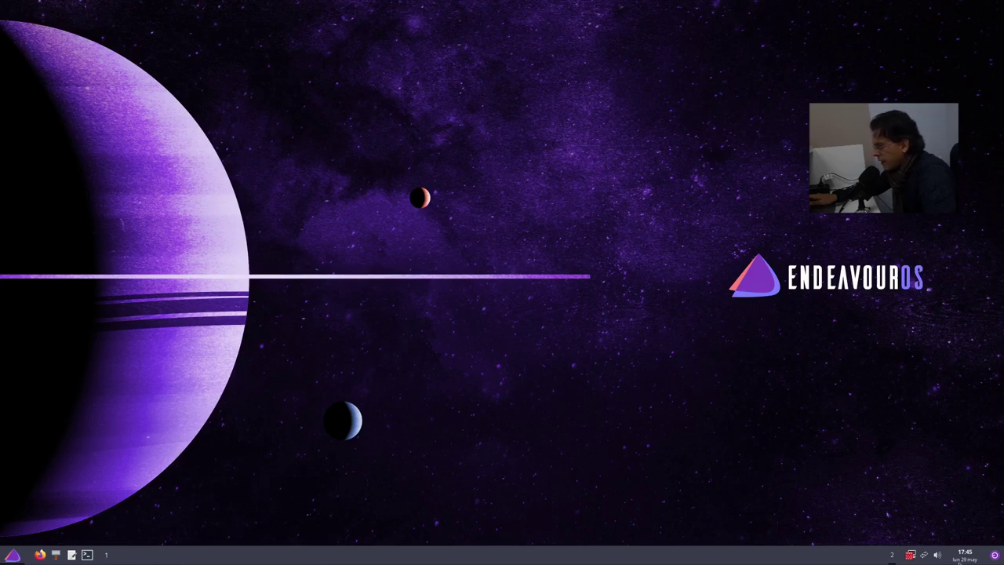
Step: Switch to the Thunar file manager, open the home directory's .config folder, maximise the window and examine the configuration folders
left_click(55, 555)
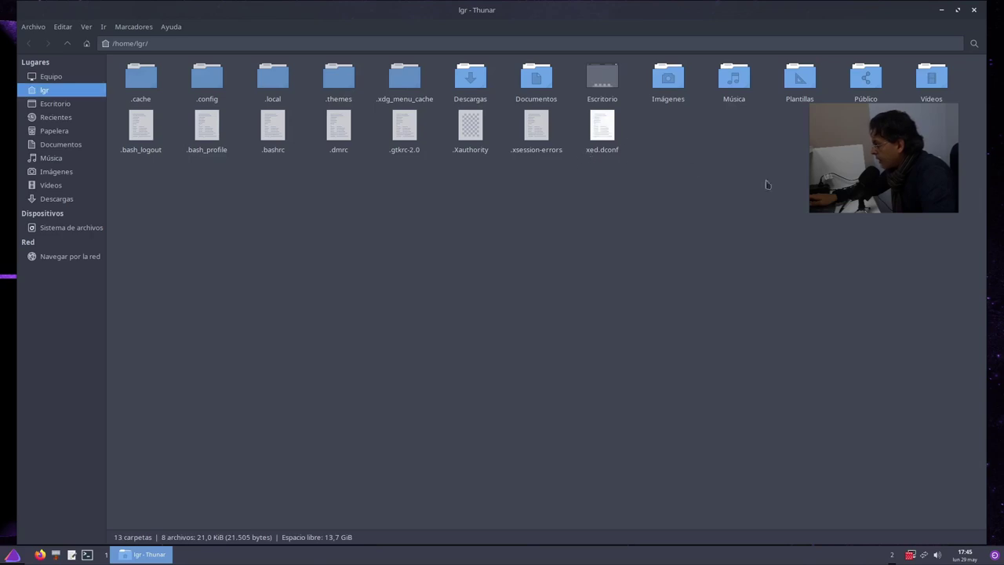
double_click(207, 79)
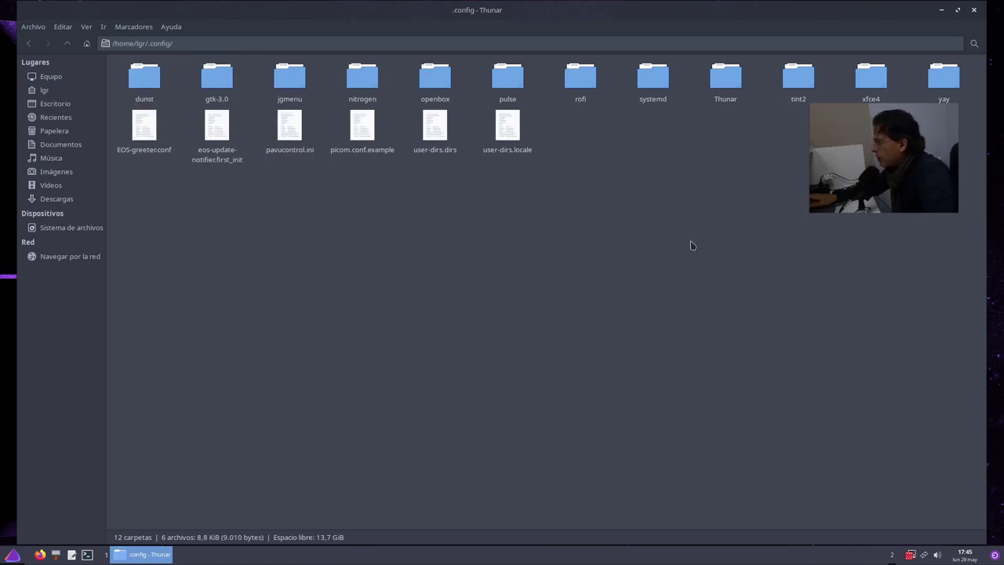
left_click(958, 11)
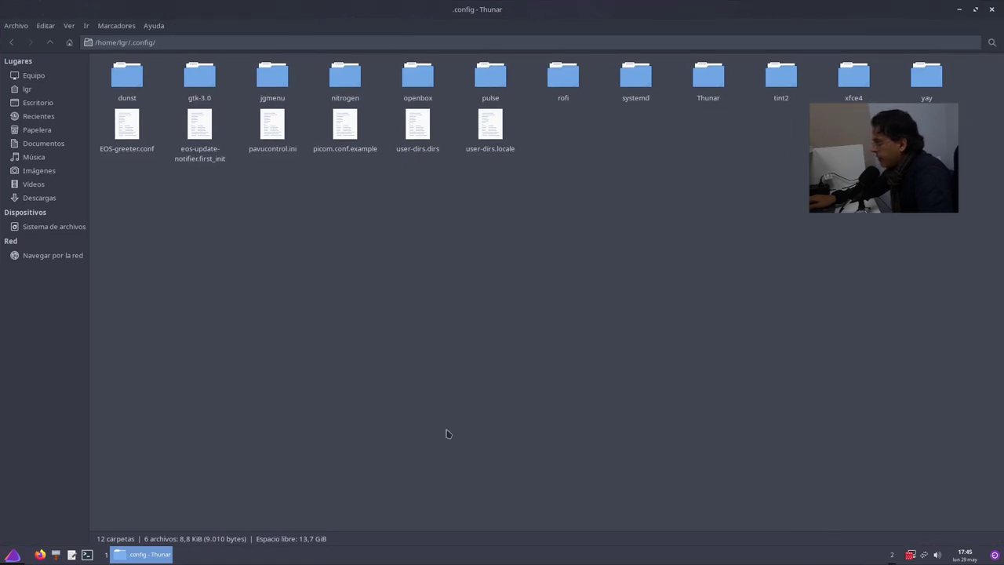
left_click_drag(965, 300, 911, 388)
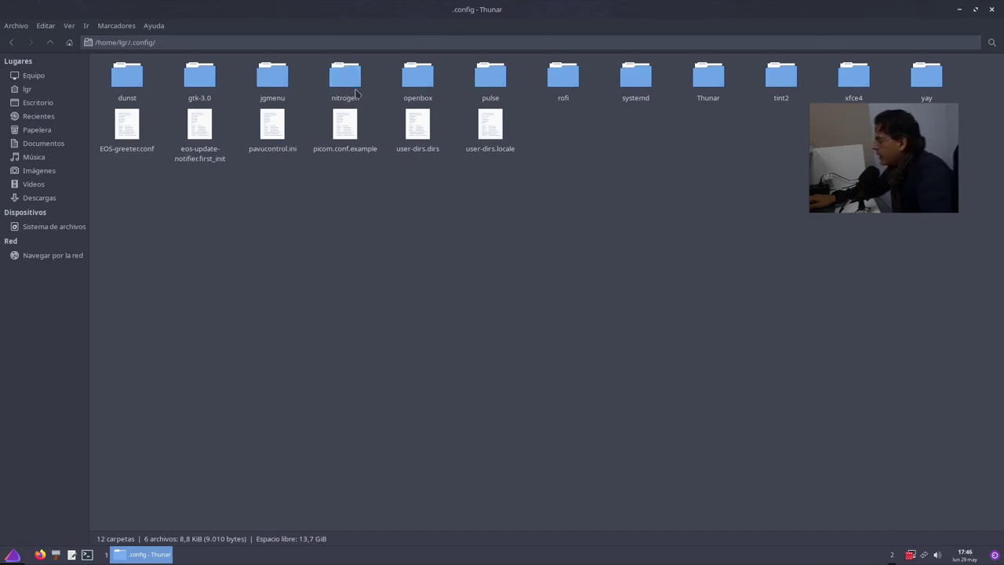
left_click_drag(569, 90, 626, 238)
left_click(627, 238)
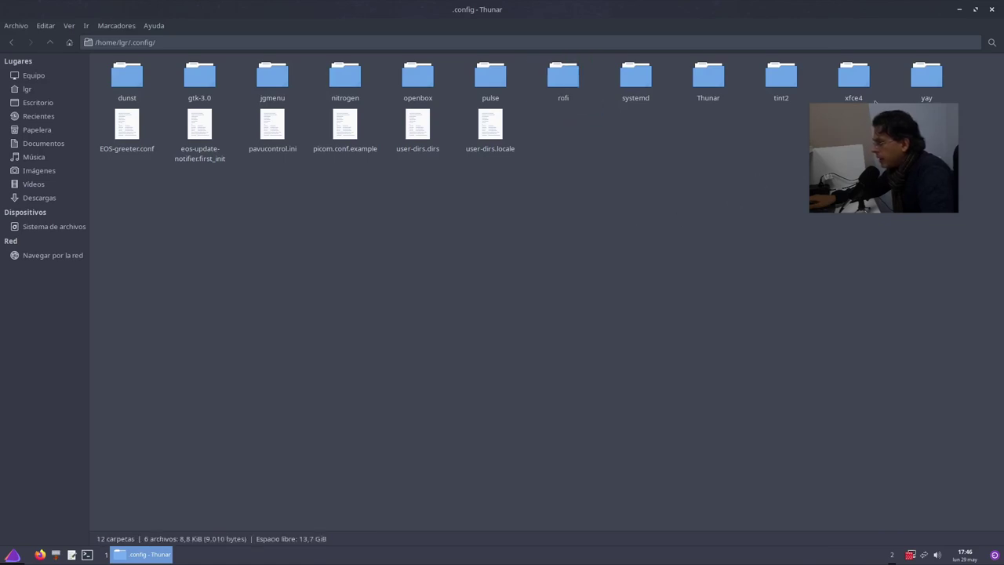
Step: Open the openbox configuration folder, load its rc.xml file in the text editor and maximise the editor window
double_click(418, 79)
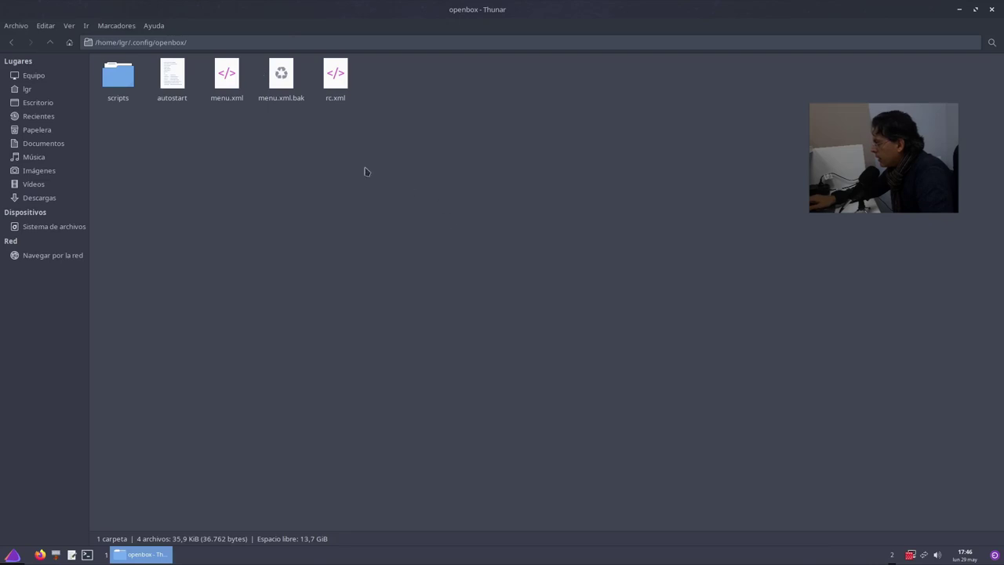
right_click(226, 87)
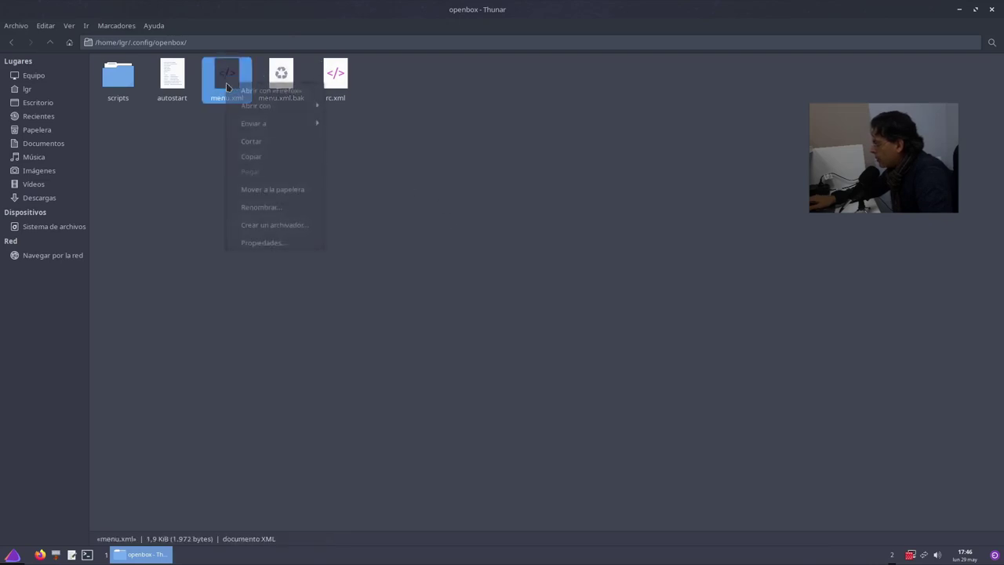
left_click(152, 193)
right_click(335, 85)
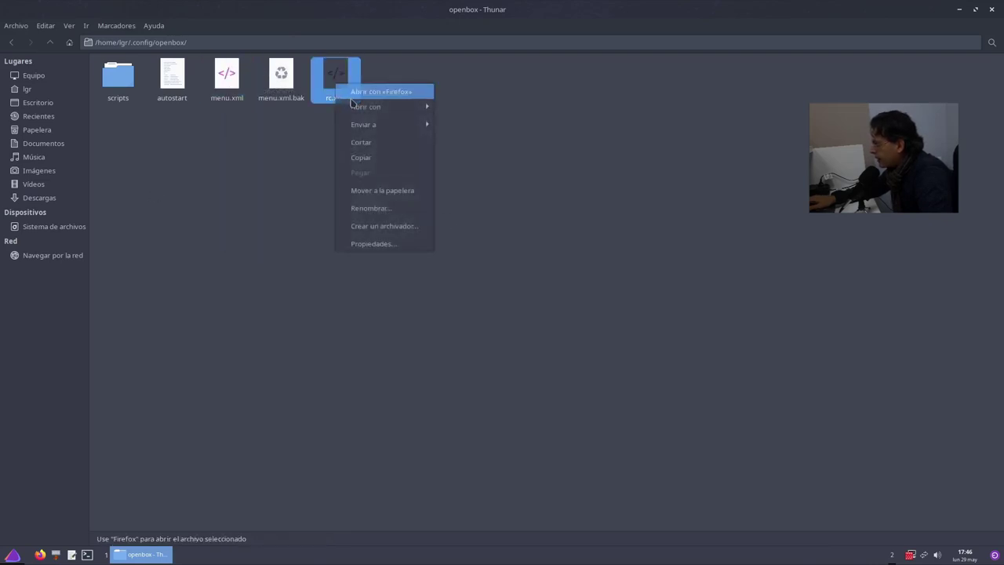
mouse_move(357, 110)
left_click(459, 110)
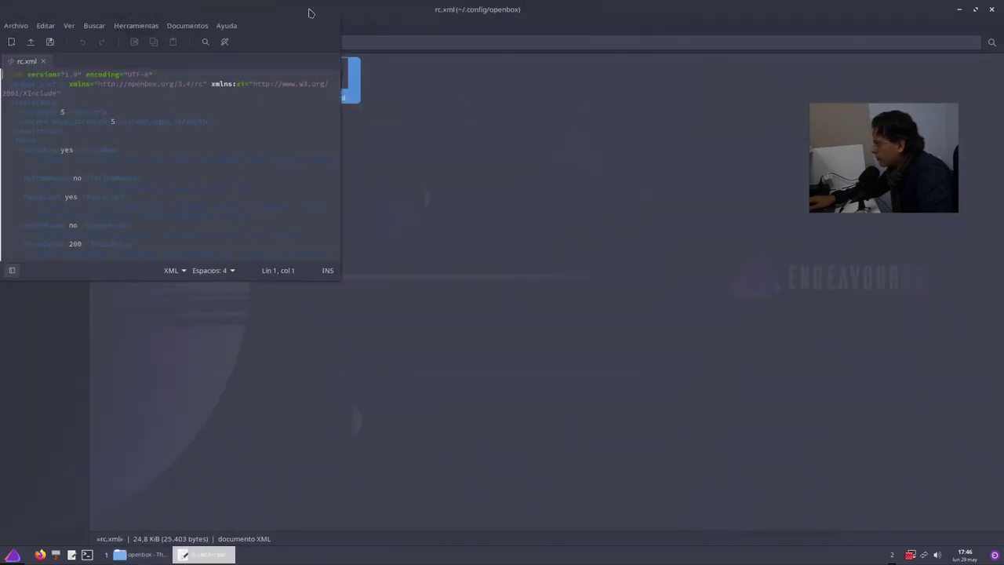
left_click(312, 11)
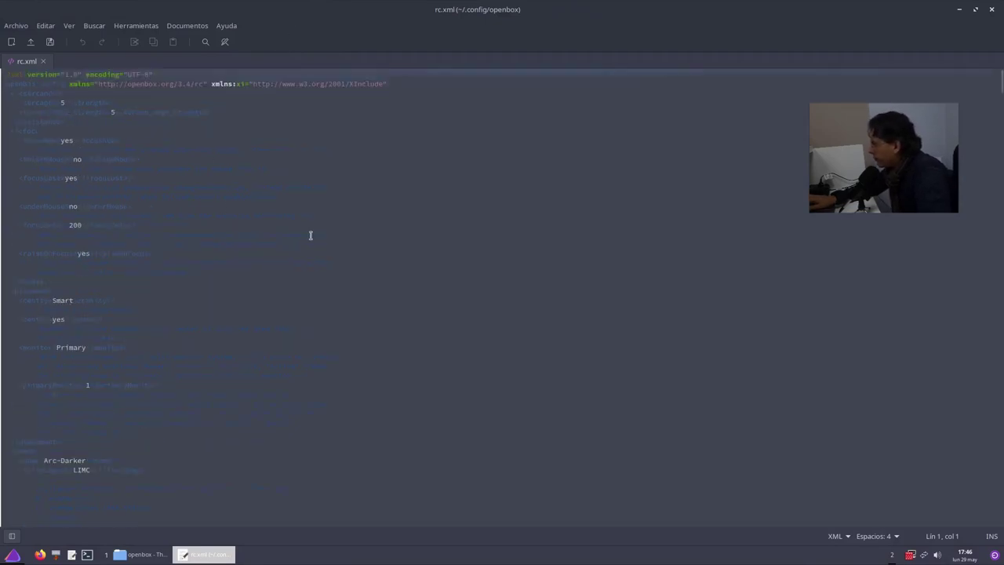
Step: Examine the settings in rc.xml and search the file for "rofi"
scroll(319, 307, "down", 2)
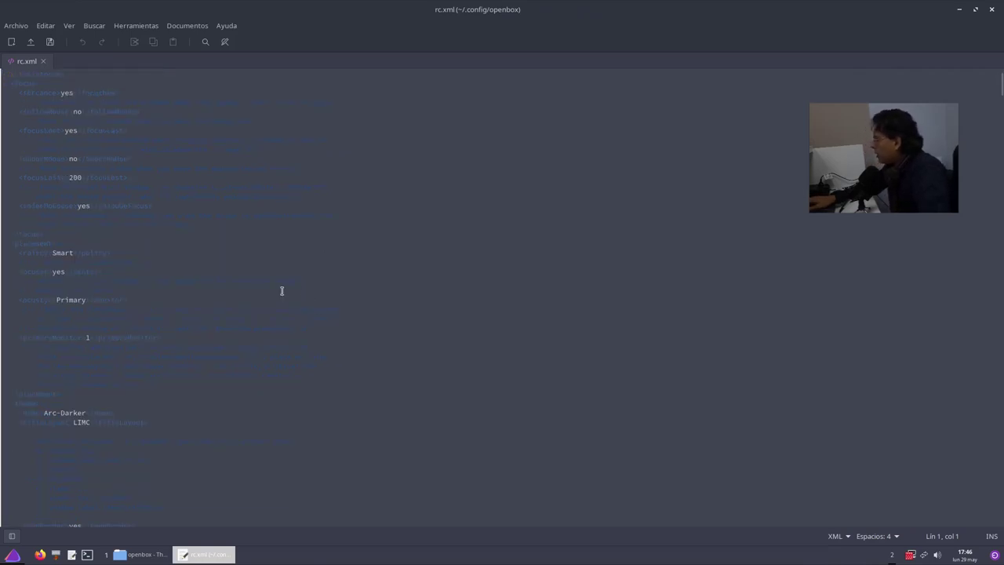
scroll(243, 300, "down", 15)
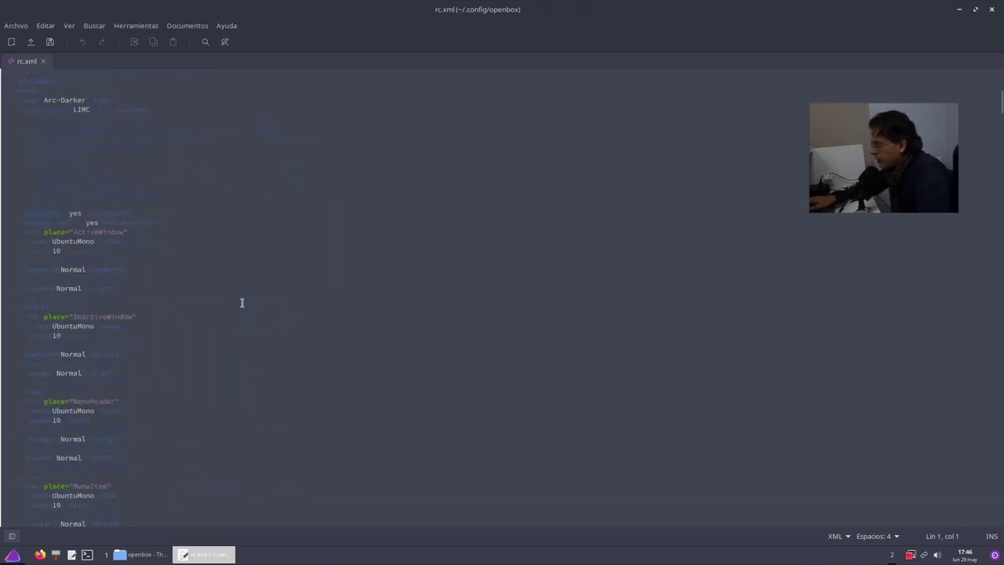
scroll(250, 302, "down", 8)
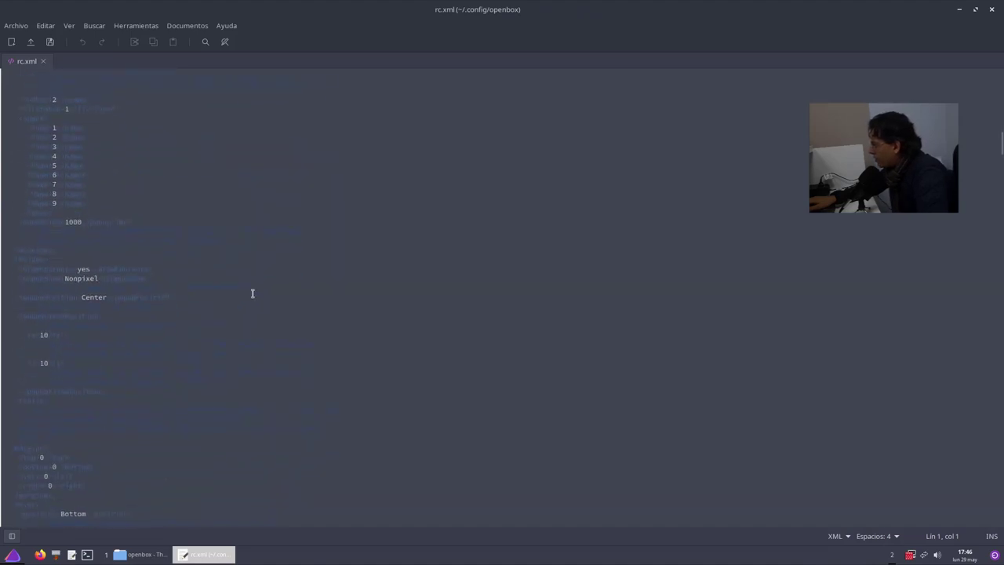
scroll(253, 292, "up", 6)
scroll(253, 294, "up", 5)
left_click(206, 42)
type("rofi")
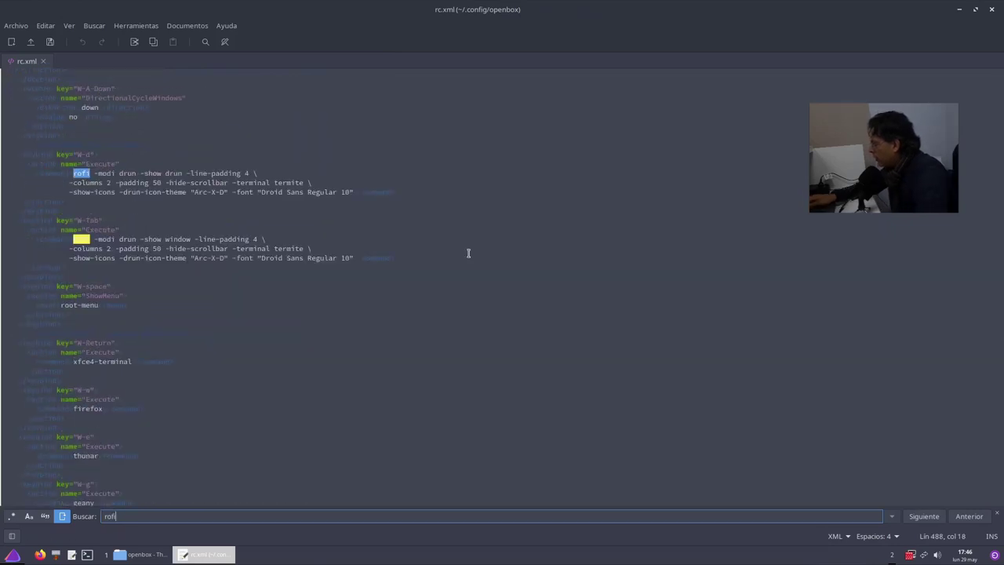
Step: Bring up the rofi application launcher using its rc.xml key binding, browse its entries in all directions and dismiss it
key("super+d")
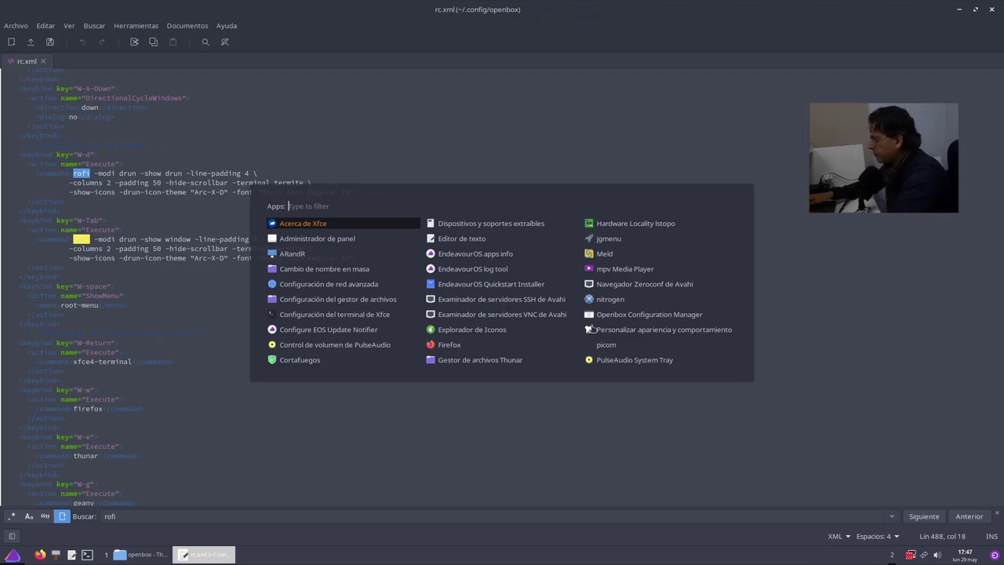
key("Escape")
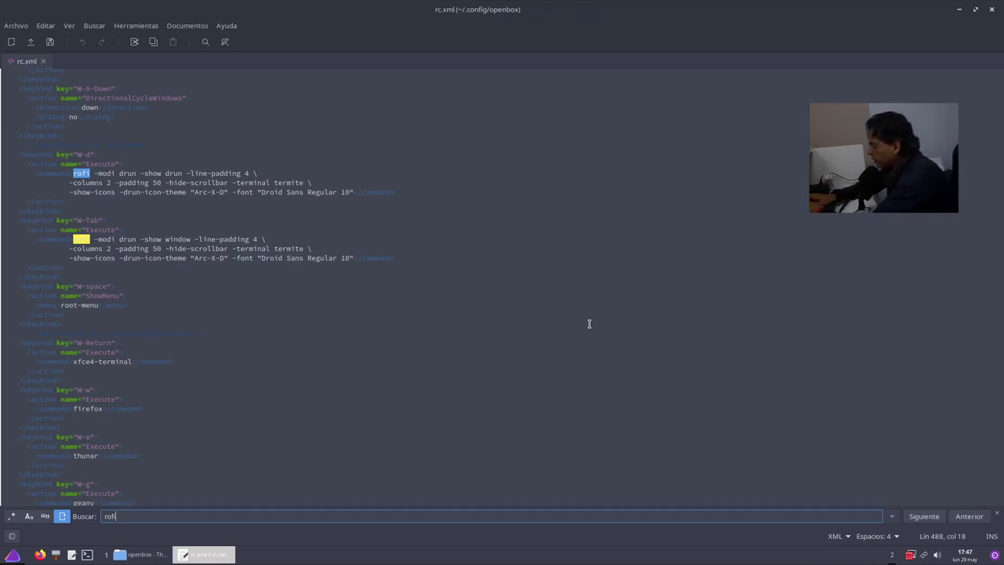
key("super+d")
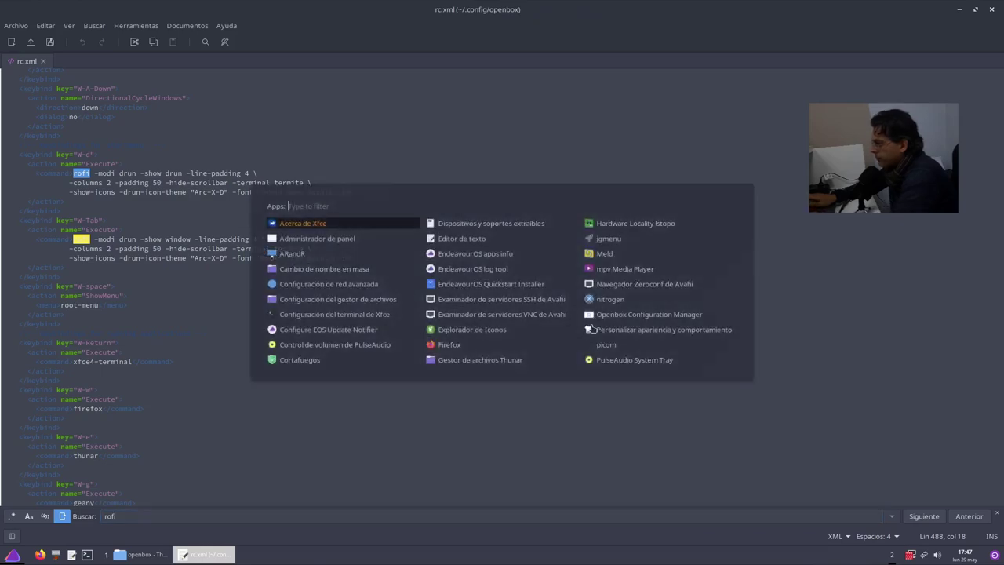
key("Down")
key("Down")
key("Down")
key("Down")
key("Up")
key("Up")
key("Down")
key("Down")
key("Down")
key("Right")
key("Right")
key("Right")
key("Down")
key("Left")
key("Up")
key("Left")
key("Left")
key("Up")
key("Up")
key("Up")
key("Escape")
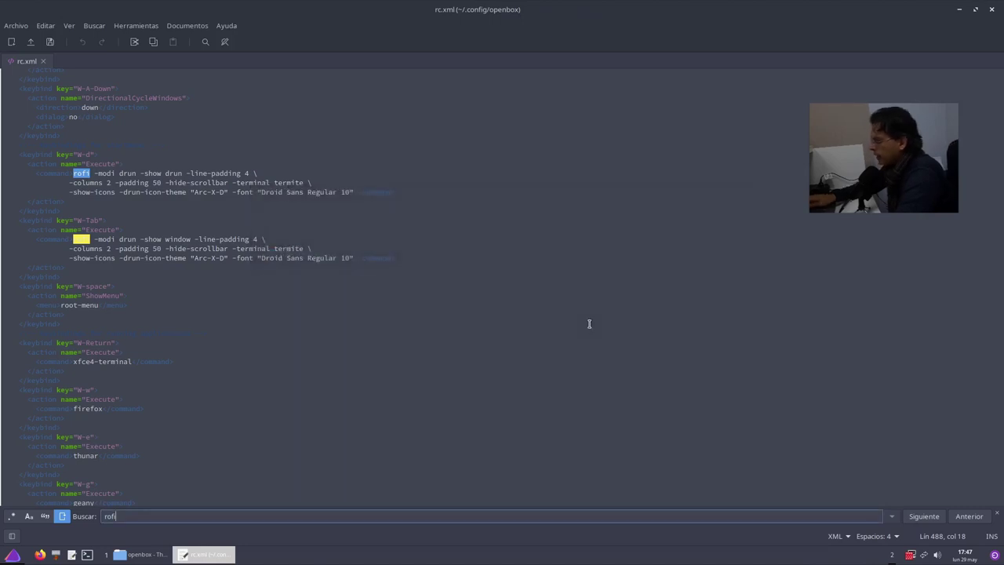
Step: Close the rc.xml editor and the openbox folder window
left_click(992, 10)
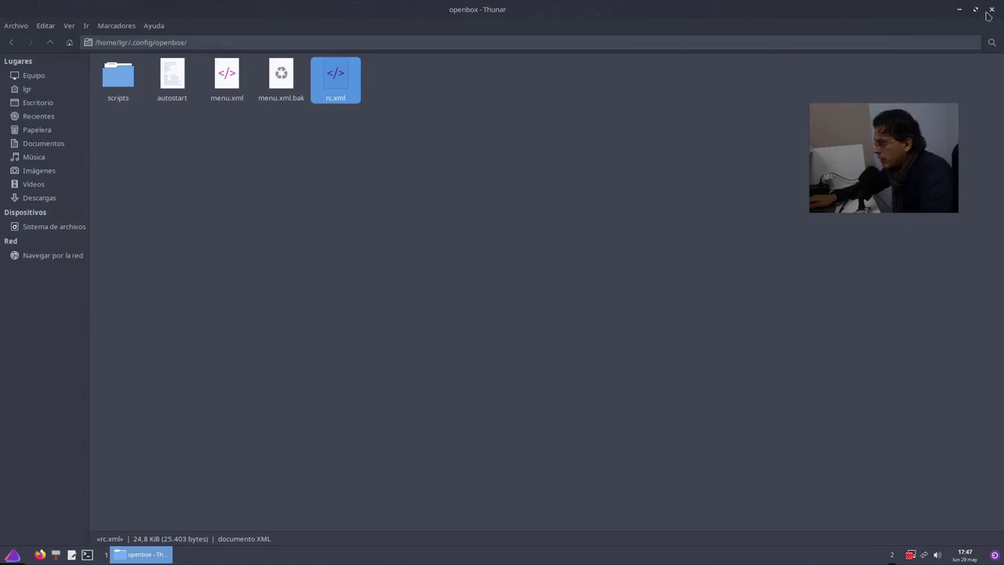
left_click(993, 10)
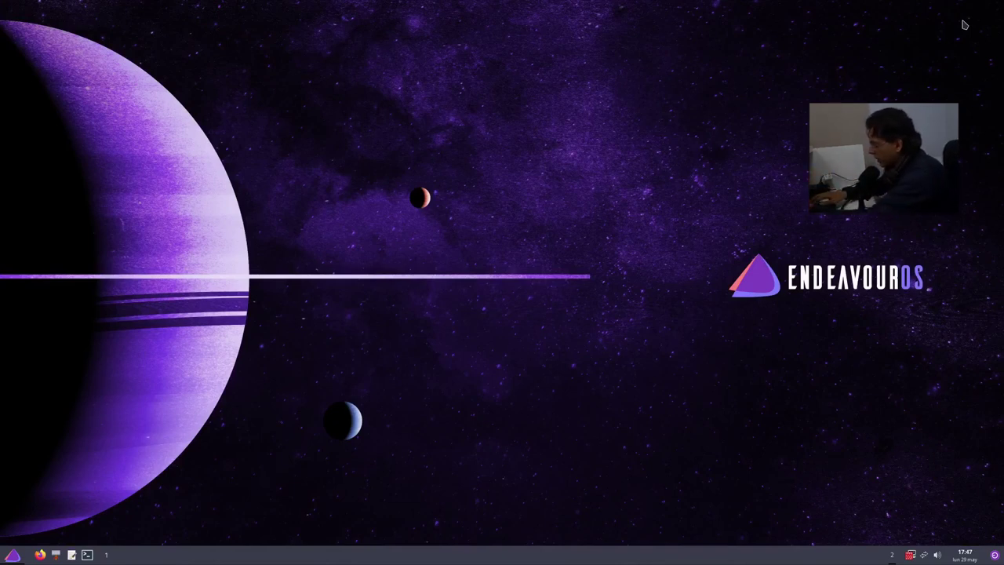
Step: Open a terminal on desktop 2 and return to desktop 1
key("alt+Tab")
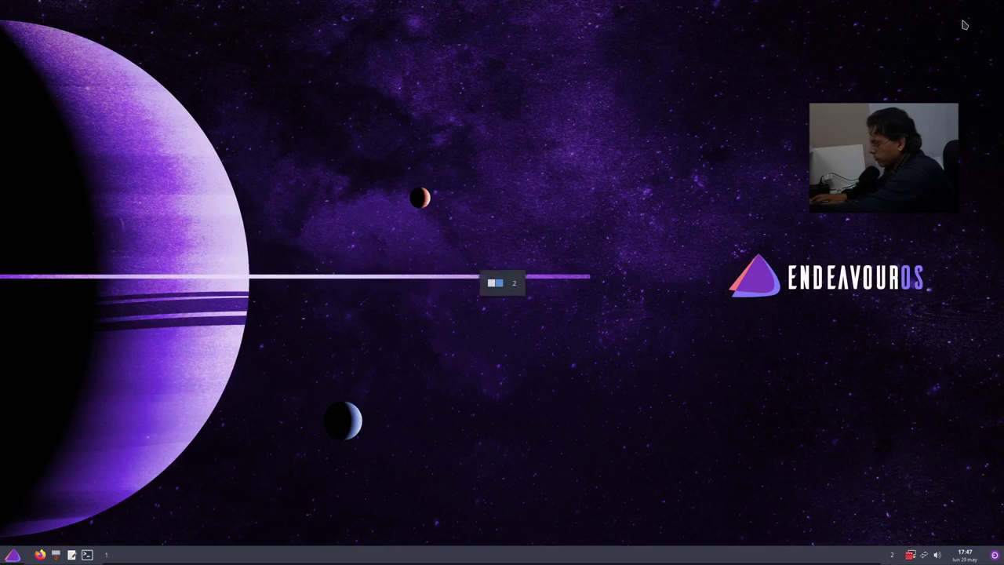
key("alt+Tab")
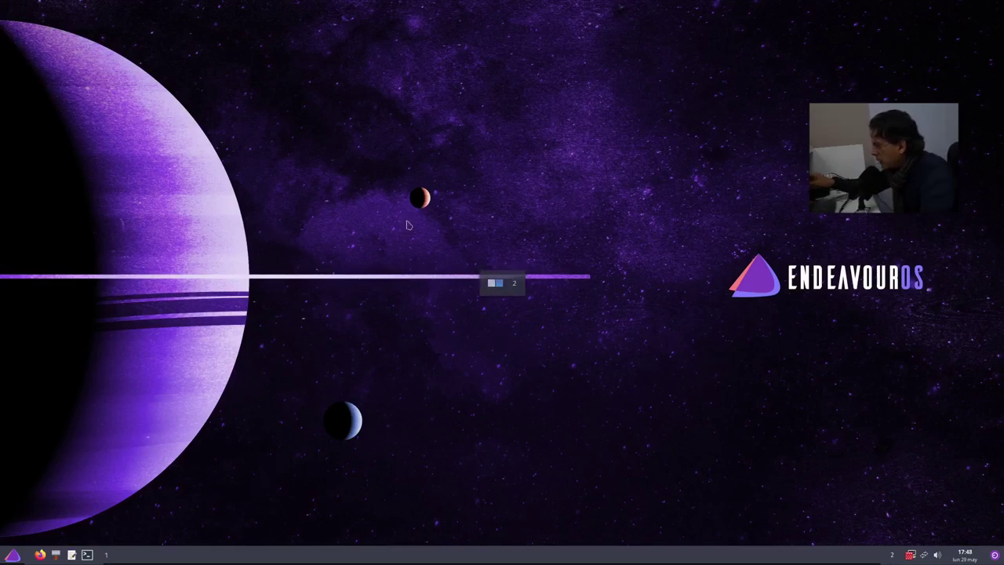
left_click(87, 555)
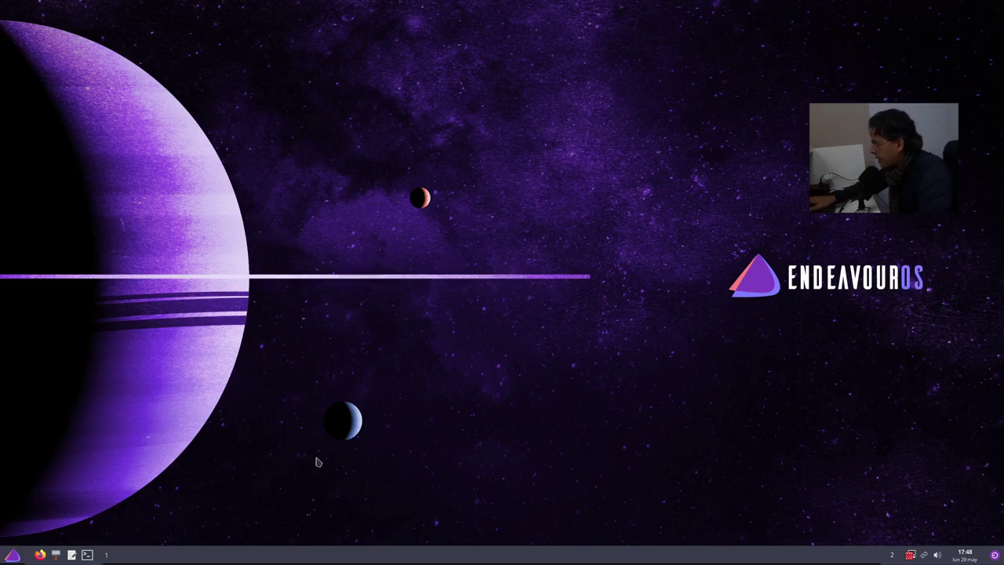
key("ctrl+alt+Left")
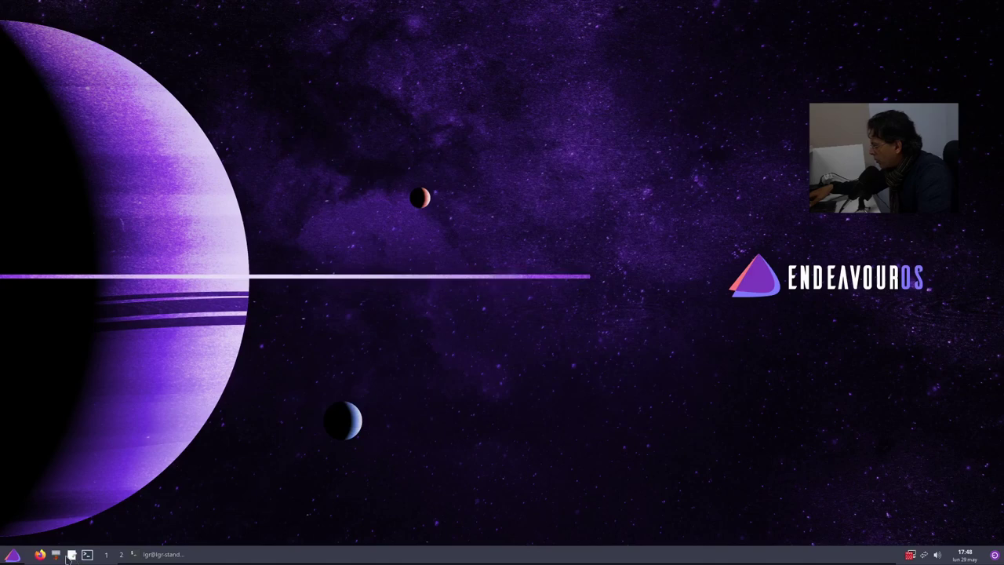
Step: Open the home folder in Thunar on desktop 1, then un-maximise the window, shrink it and reposition it
left_click(55, 555)
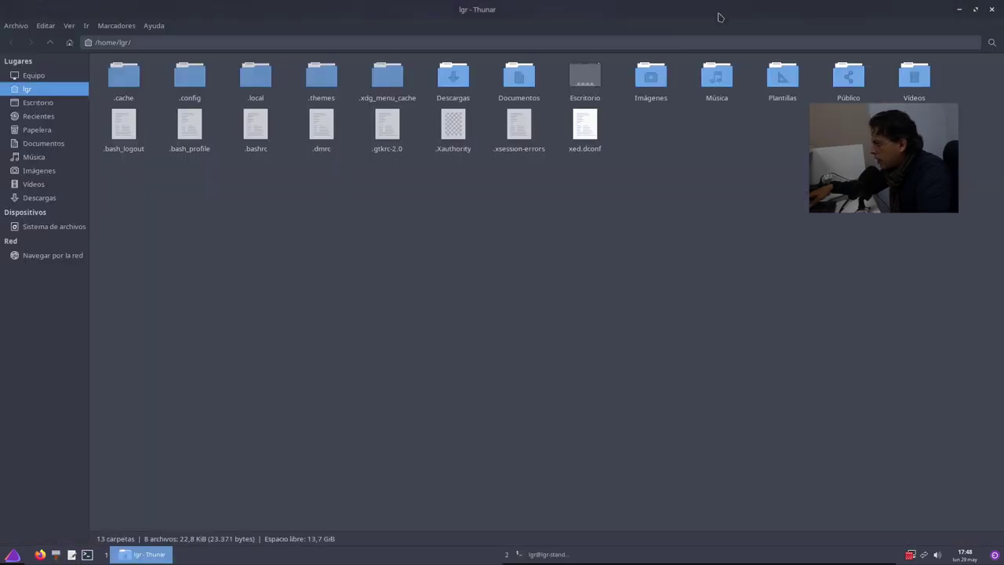
double_click(634, 9)
left_click_drag(980, 9, 773, 225)
left_click_drag(613, 244, 662, 116)
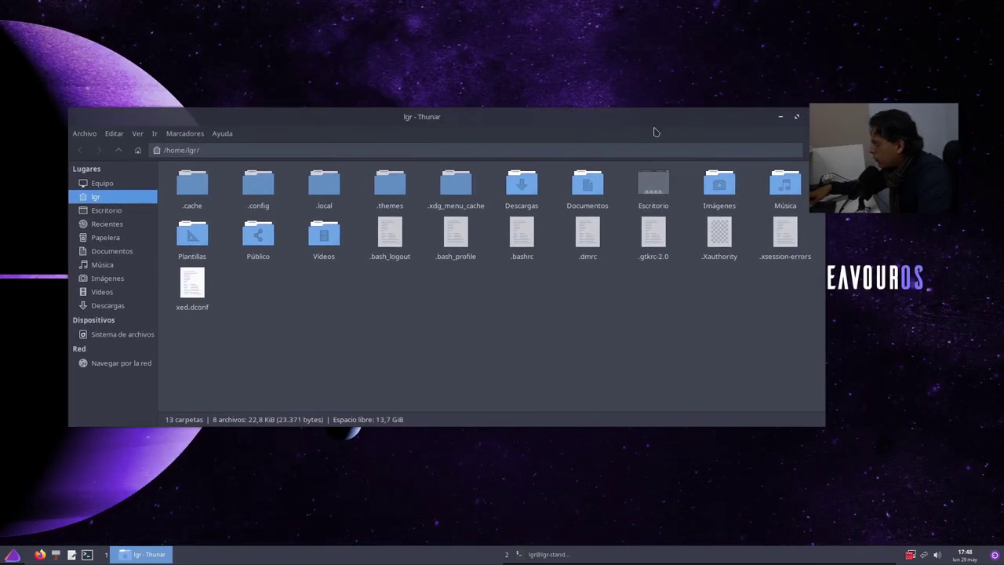
Step: Alternate between desktops 1 and 2, ending on the one with the terminal
key("ctrl+alt+Right")
key("ctrl+alt+Left")
key("ctrl+alt+Right")
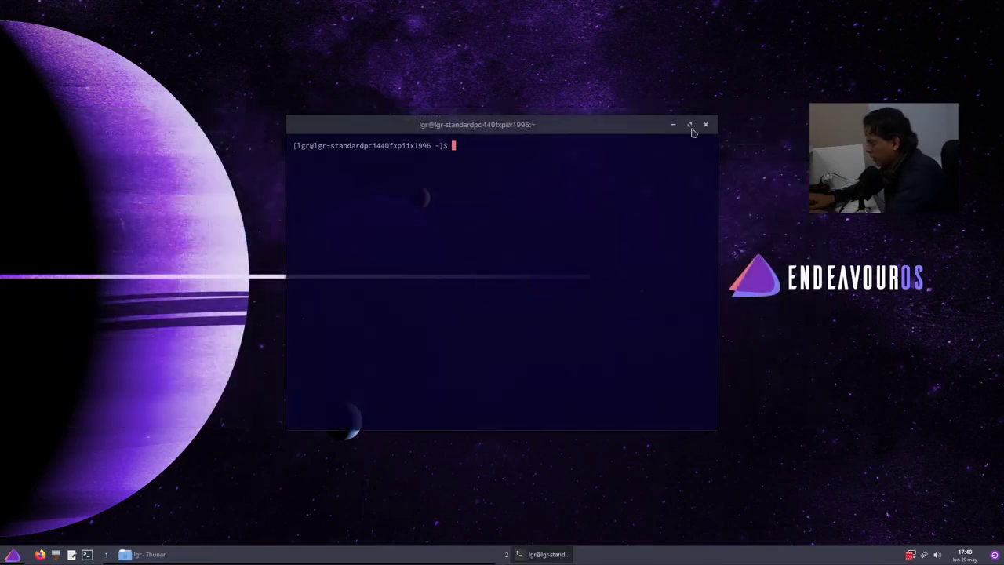
Step: Show the system information with neofetch and try to run htop in the terminal
type("neofetch")
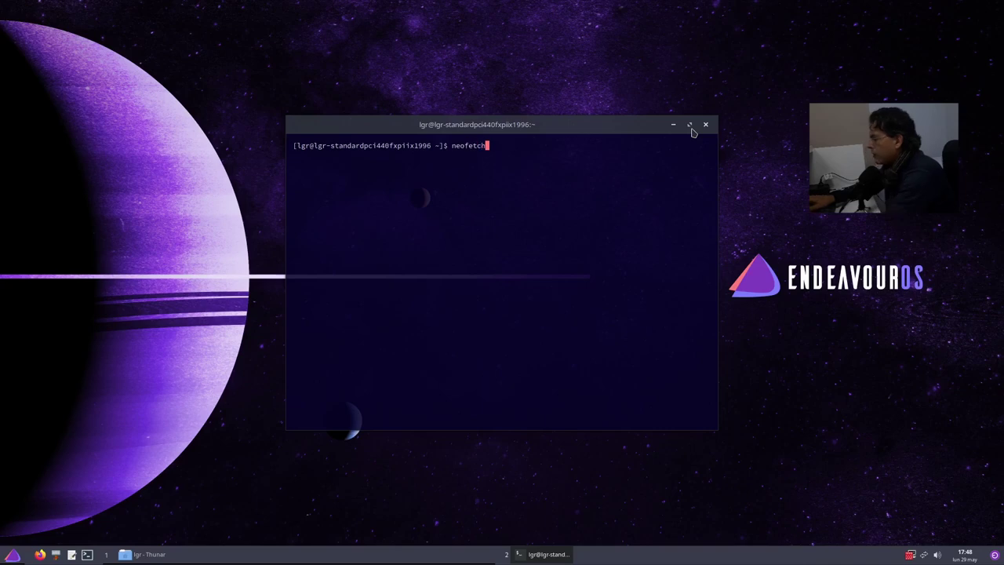
key("Return")
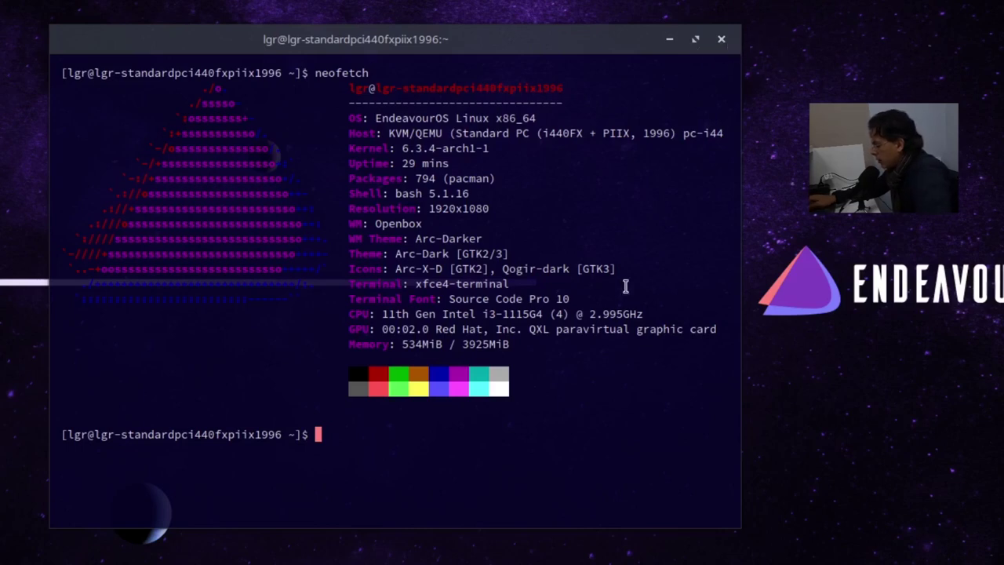
type("htop")
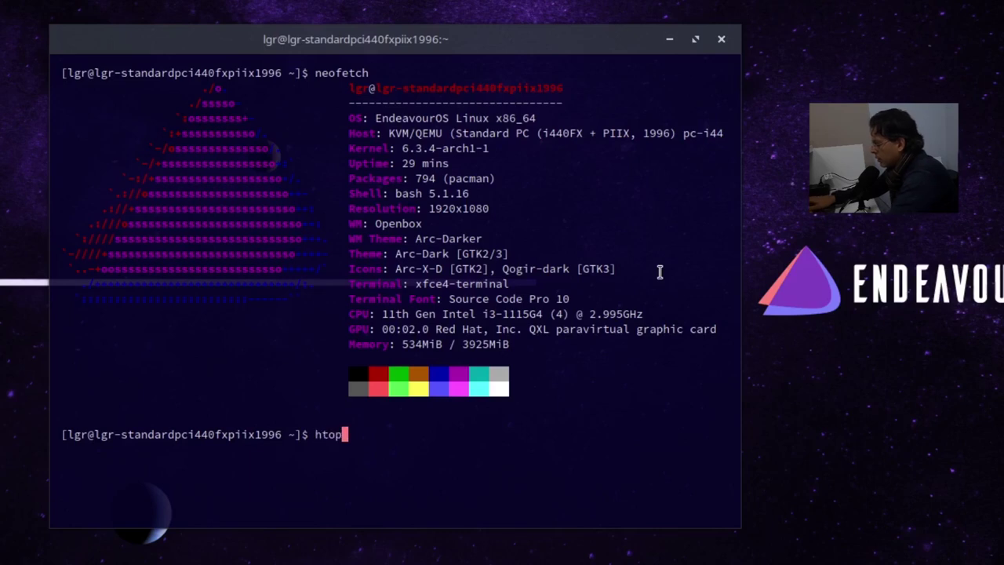
key("Return")
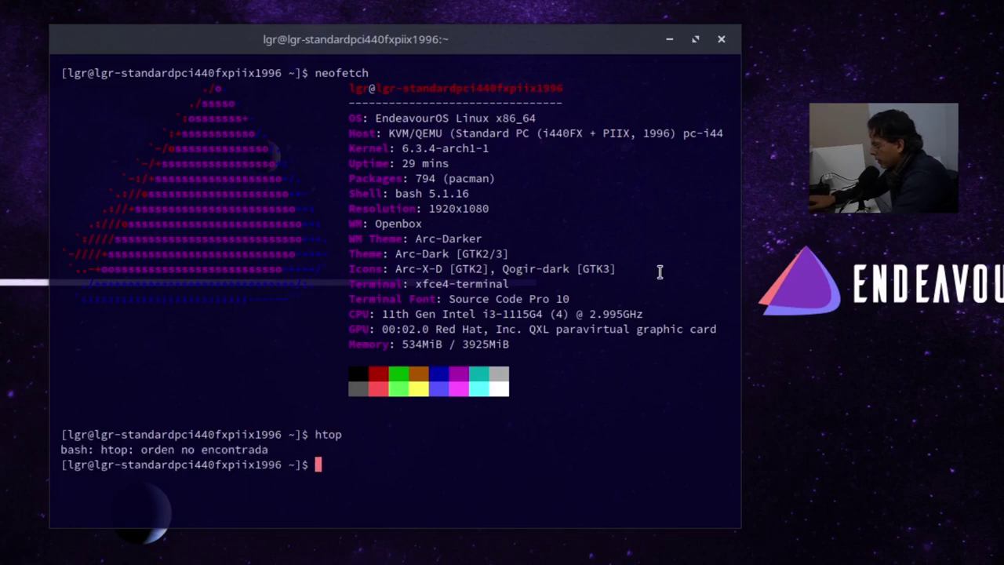
Step: Install htop with "sudo pacman -S htop", entering the account password and accepting the installation with "s"
type("sudo ")
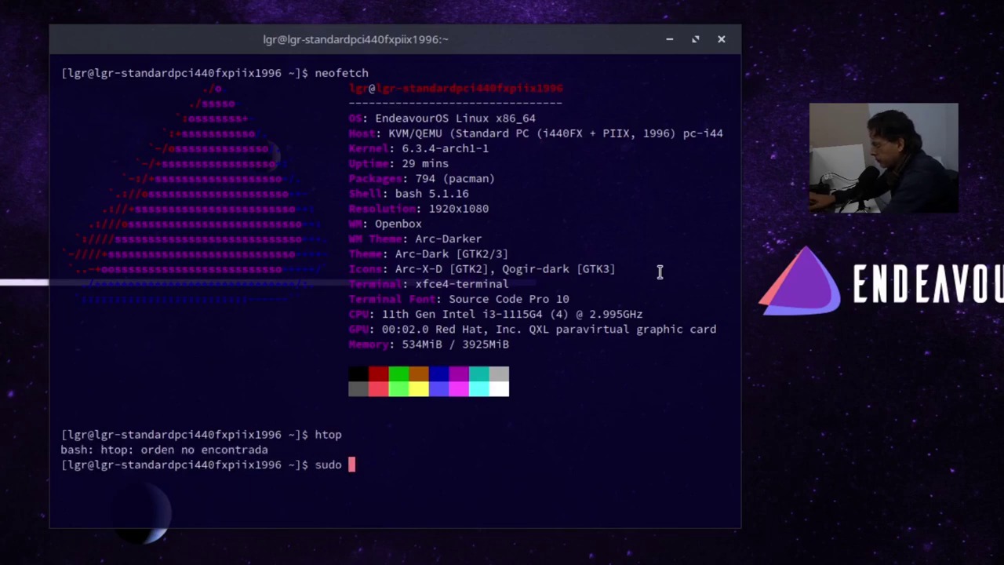
type("pacman -S ")
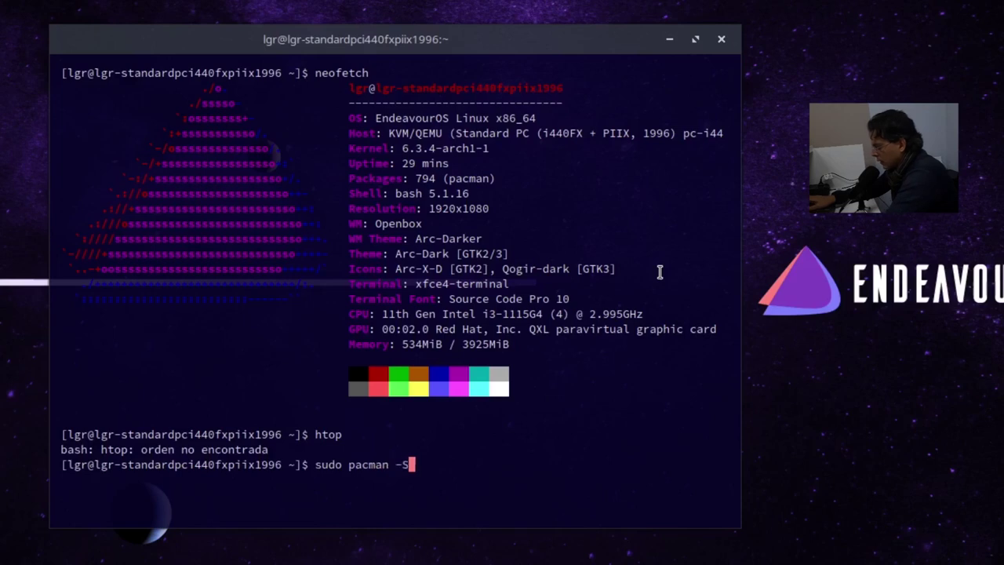
type("htop")
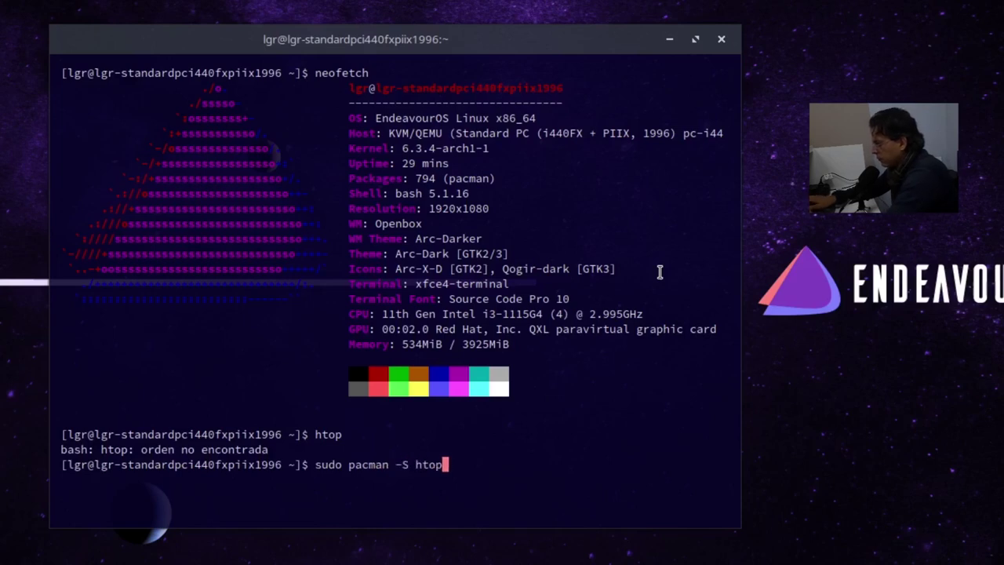
key("Return")
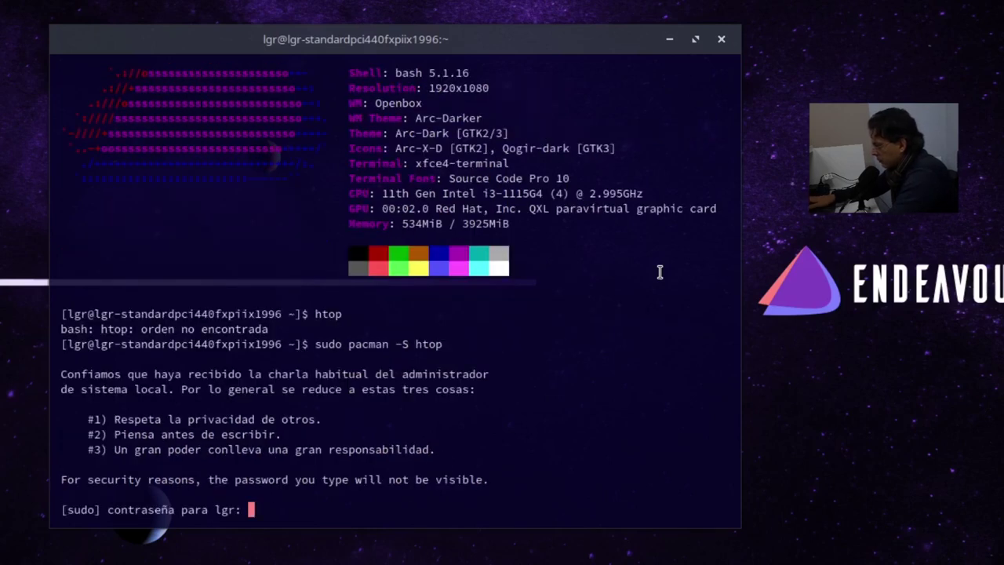
key("Return")
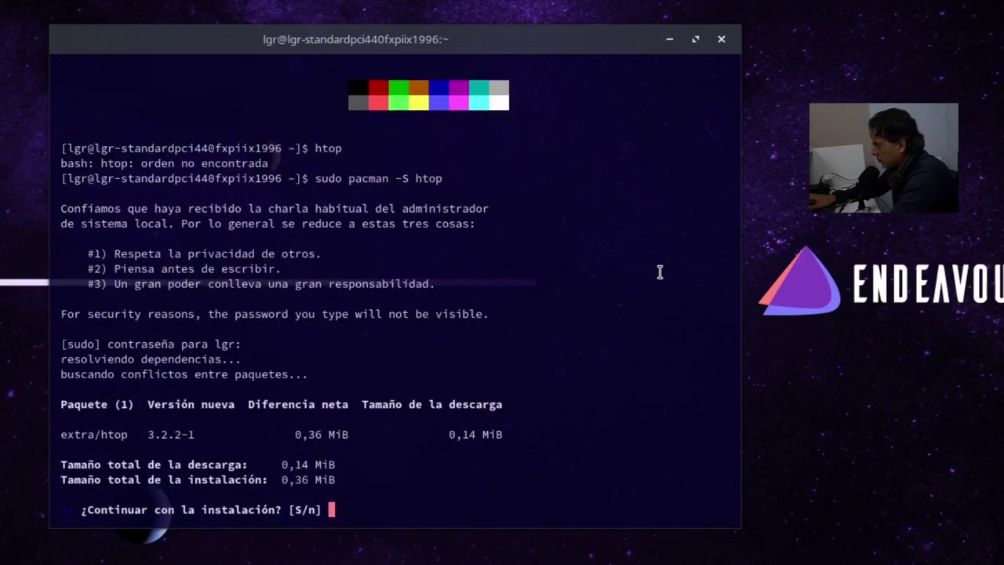
type("s")
key("Return")
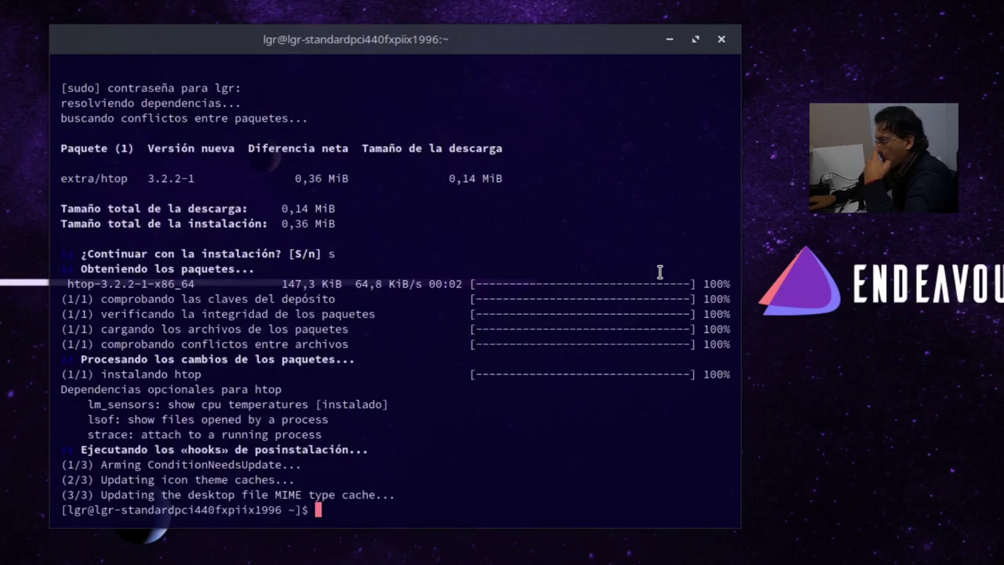
Step: Run htop to examine the processes and memory use, then close the terminal window despite the running process
type("htop")
key("Return")
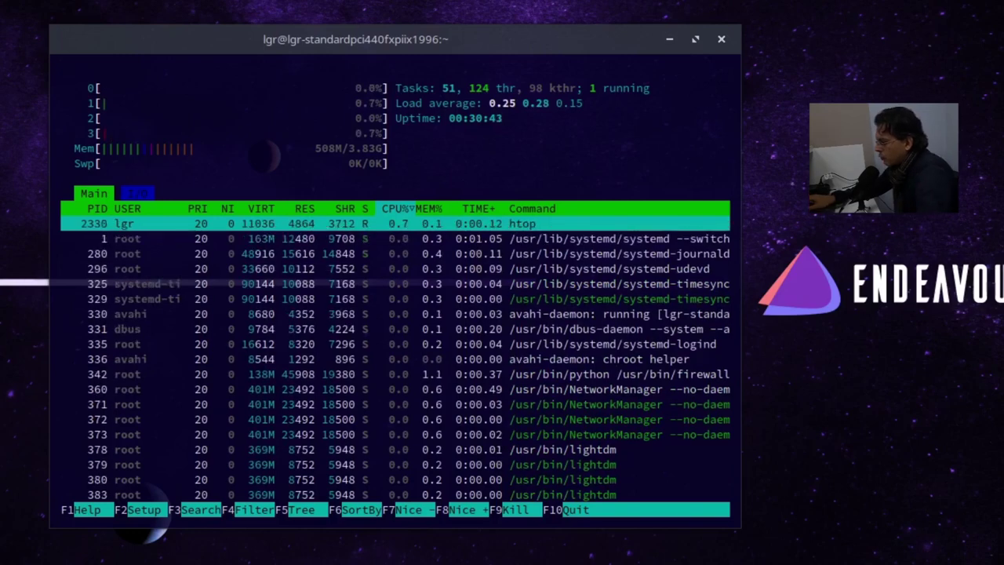
left_click(721, 39)
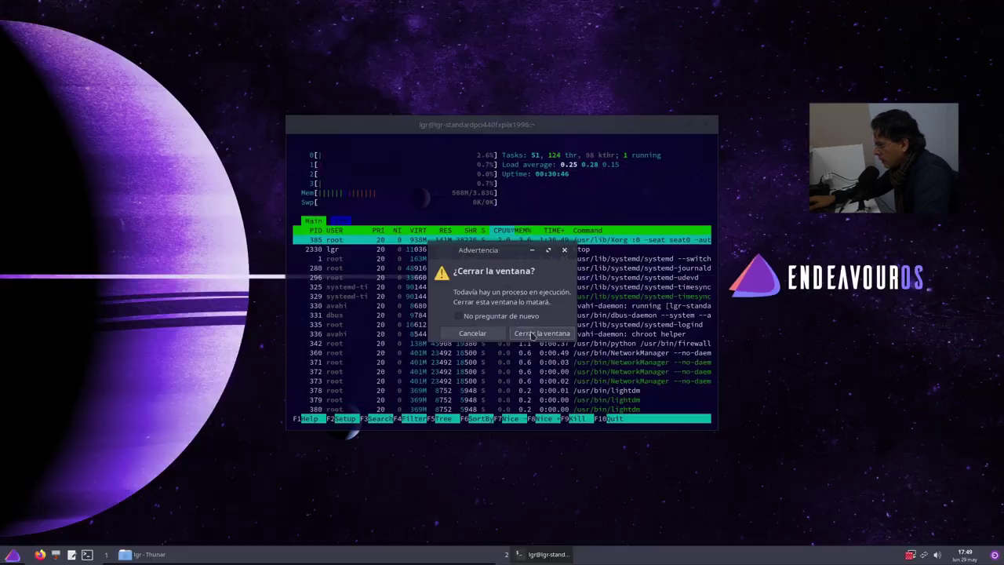
left_click(463, 375)
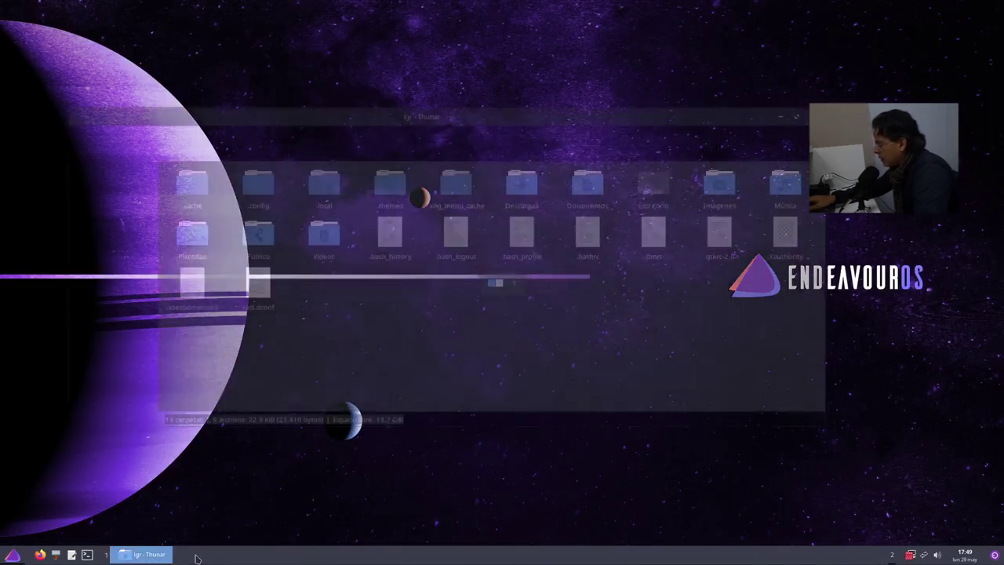
Step: Restore the home folder's Thunar window and close it
left_click(143, 554)
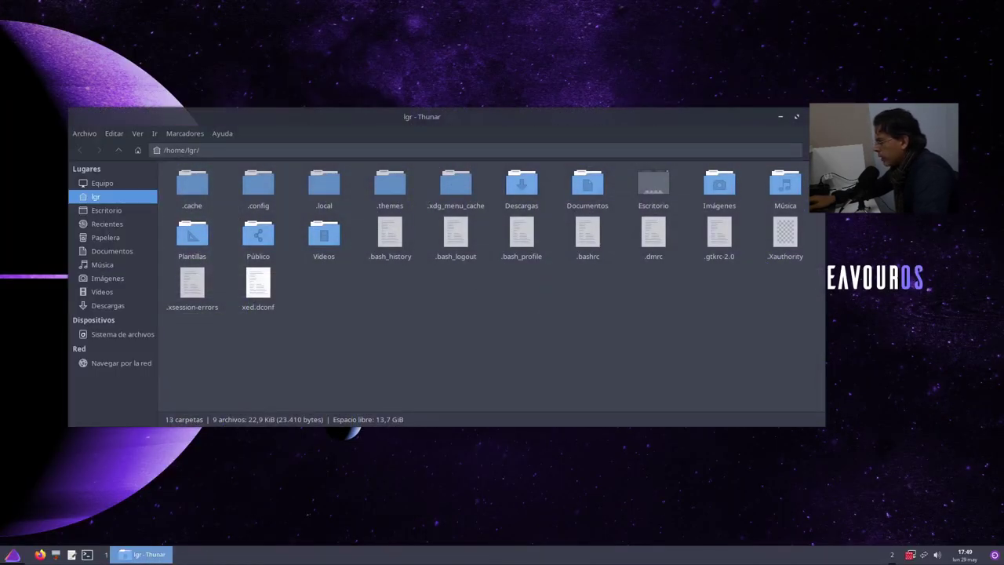
key("ctrl+w")
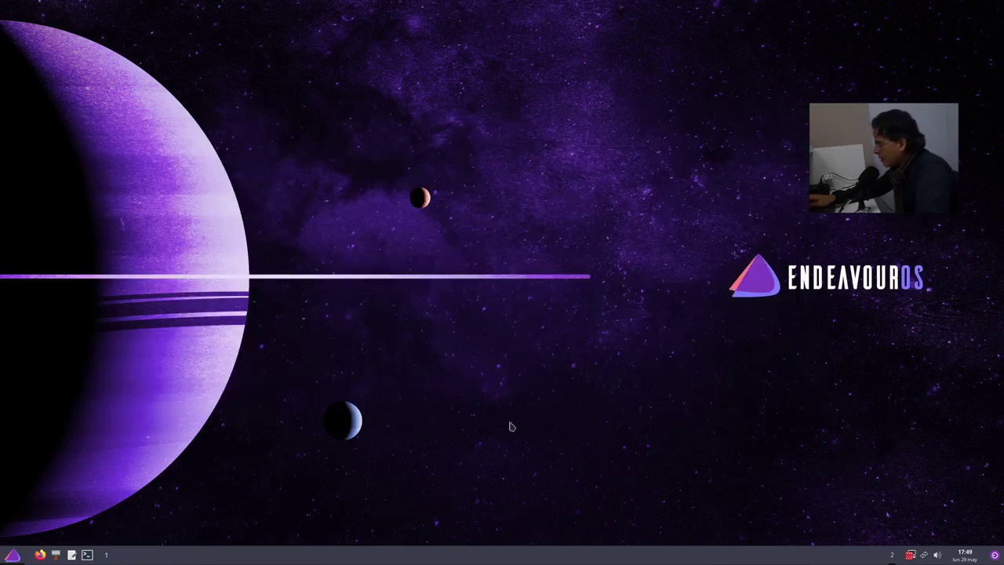
Step: Browse the application categories, open the nitrogen wallpaper setter from Accesorios, move its window towards the screen's centre and close it
left_click(12, 555)
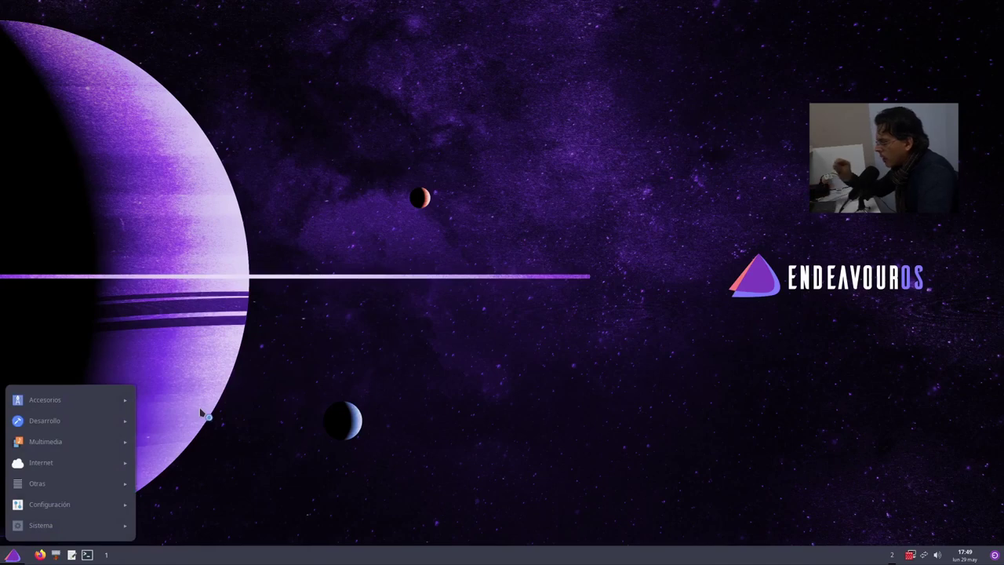
mouse_move(79, 454)
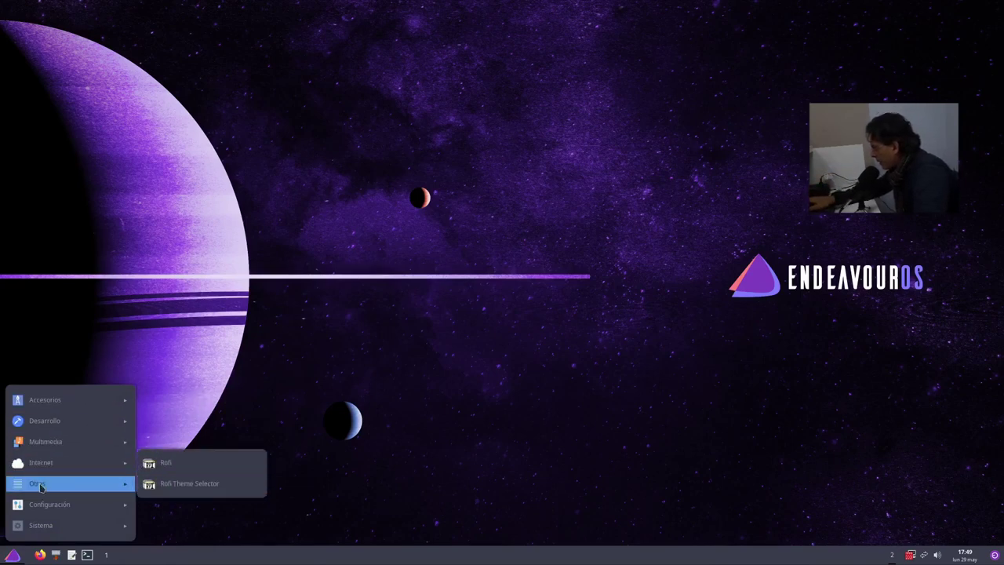
mouse_move(59, 512)
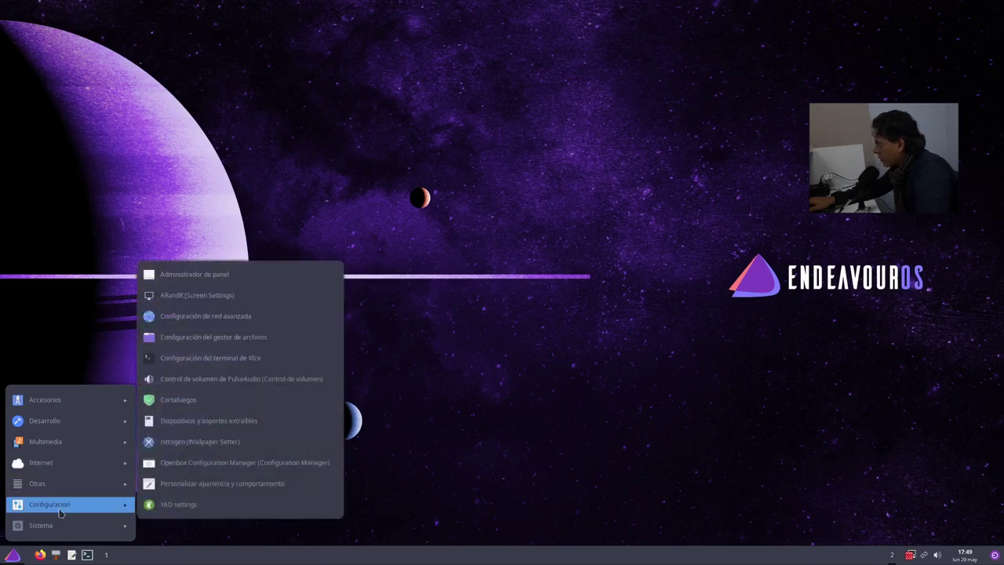
mouse_move(81, 396)
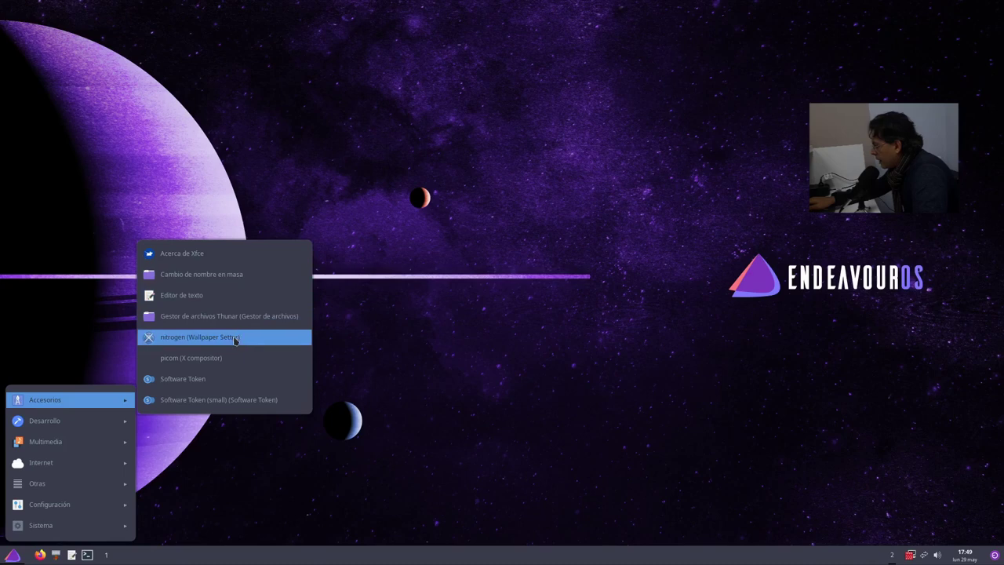
left_click(208, 338)
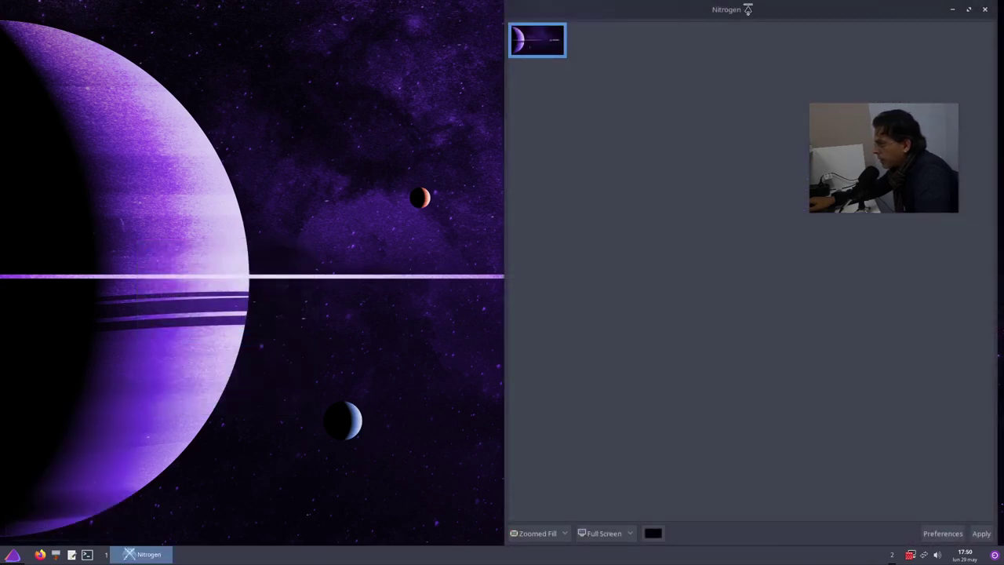
left_click_drag(748, 10, 563, 29)
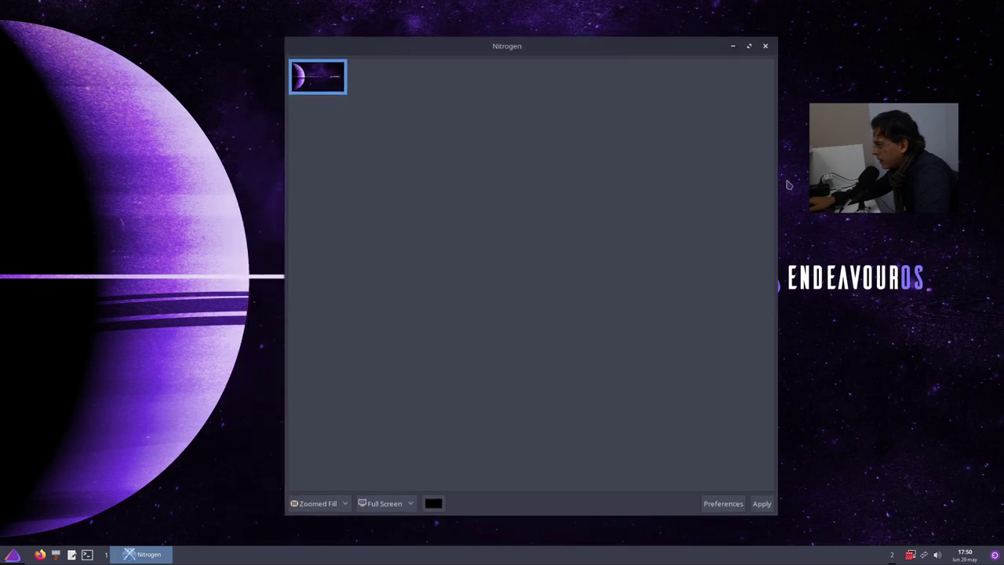
left_click(765, 45)
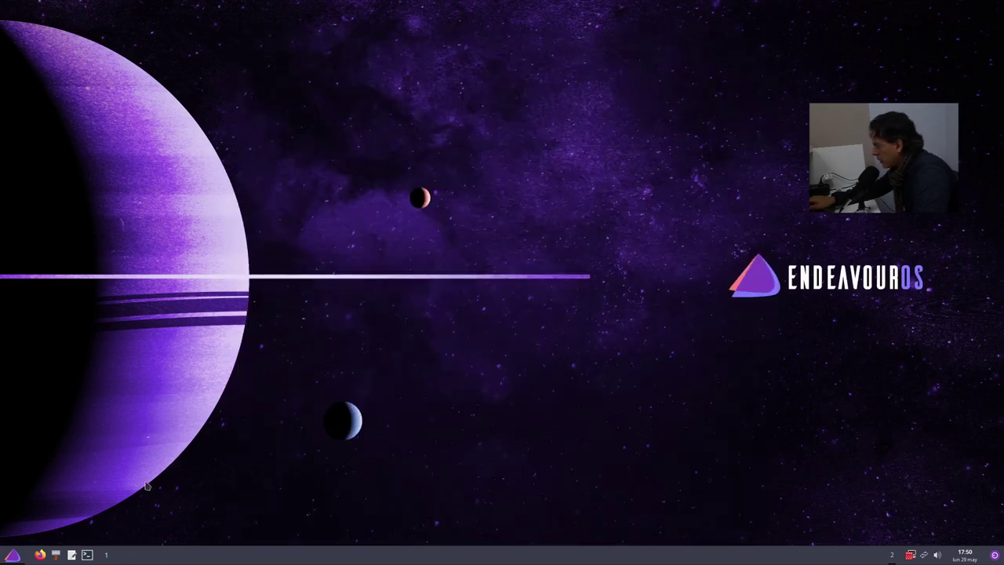
Step: Look through the application categories and open "Personalizar apariencia y comportamiento" from Configuración
left_click(17, 554)
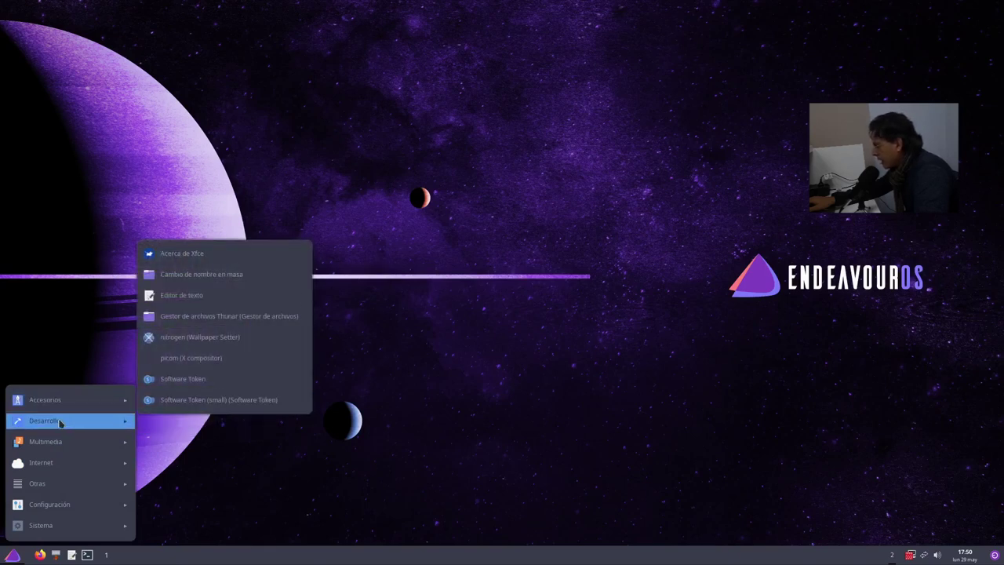
mouse_move(62, 423)
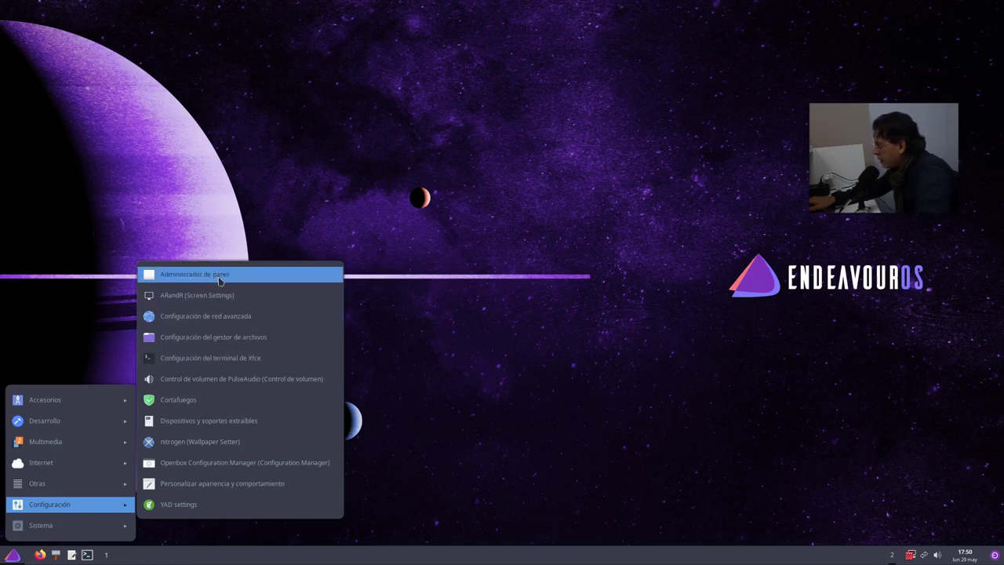
mouse_move(90, 534)
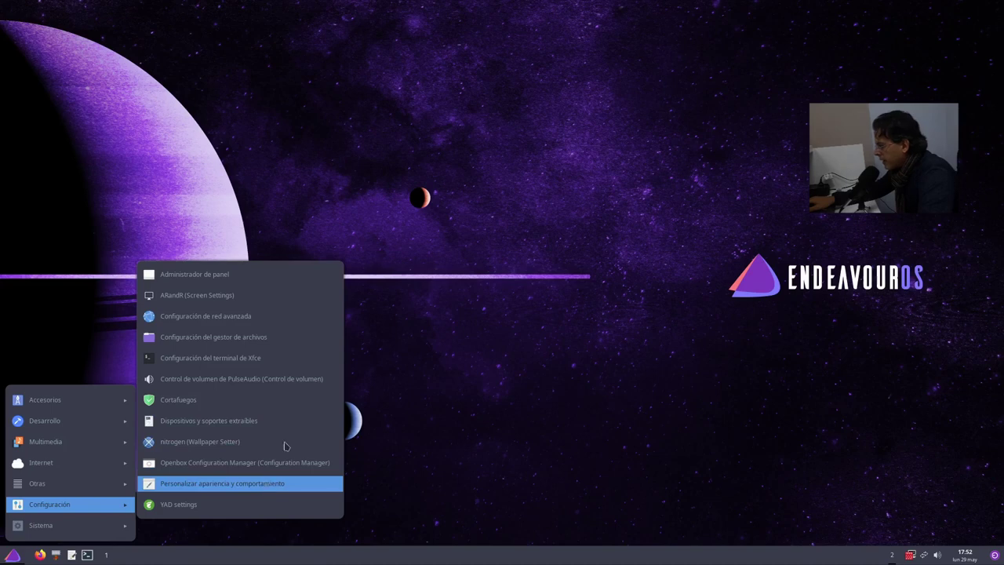
left_click(269, 483)
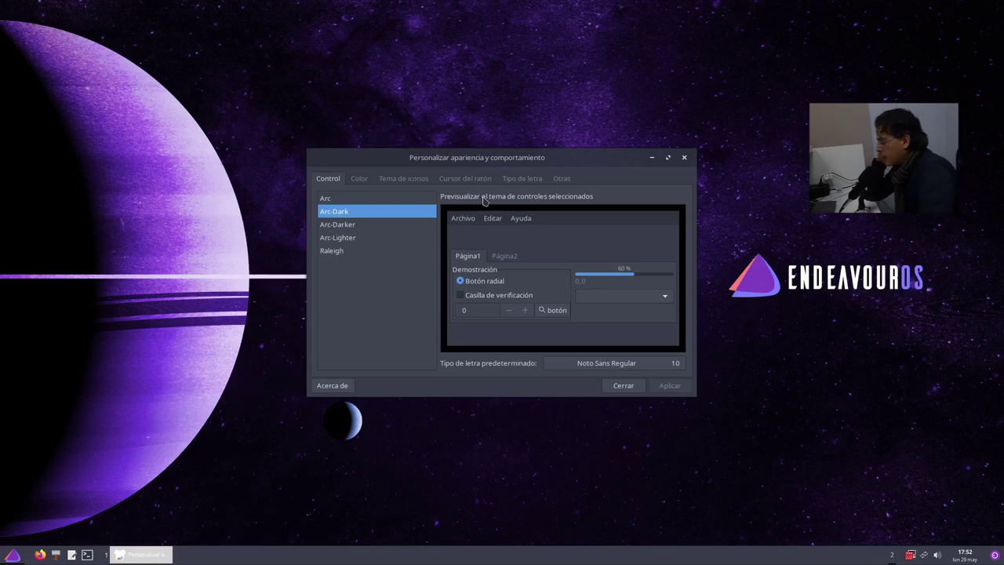
Step: Preview the Raleigh, Arc-Lighter, Arc-Darker and Arc control themes, ending with Arc-Dark selected
left_click(341, 253)
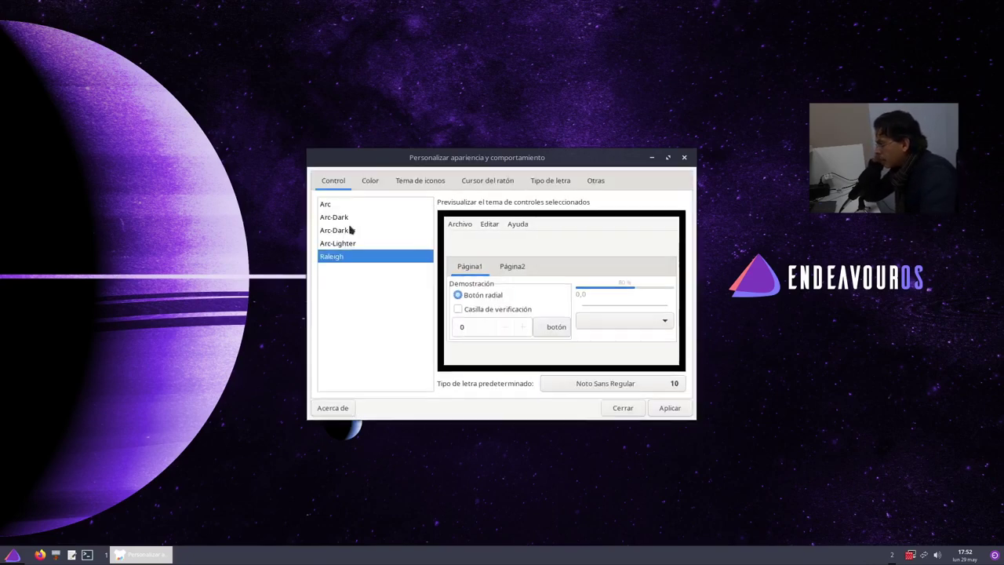
left_click(343, 241)
left_click(349, 224)
left_click(361, 211)
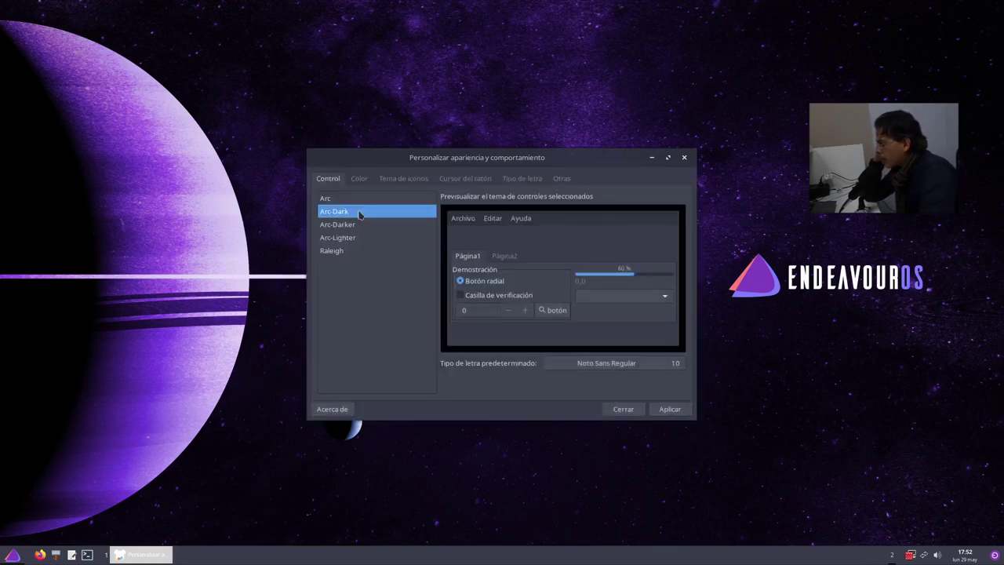
left_click(363, 201)
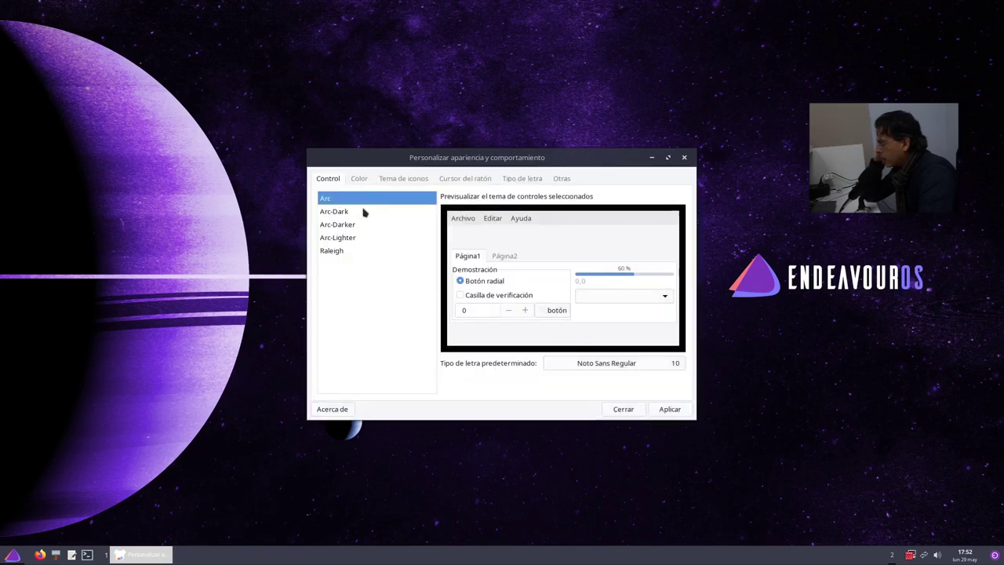
left_click(363, 213)
left_click(361, 225)
left_click(360, 239)
left_click(377, 225)
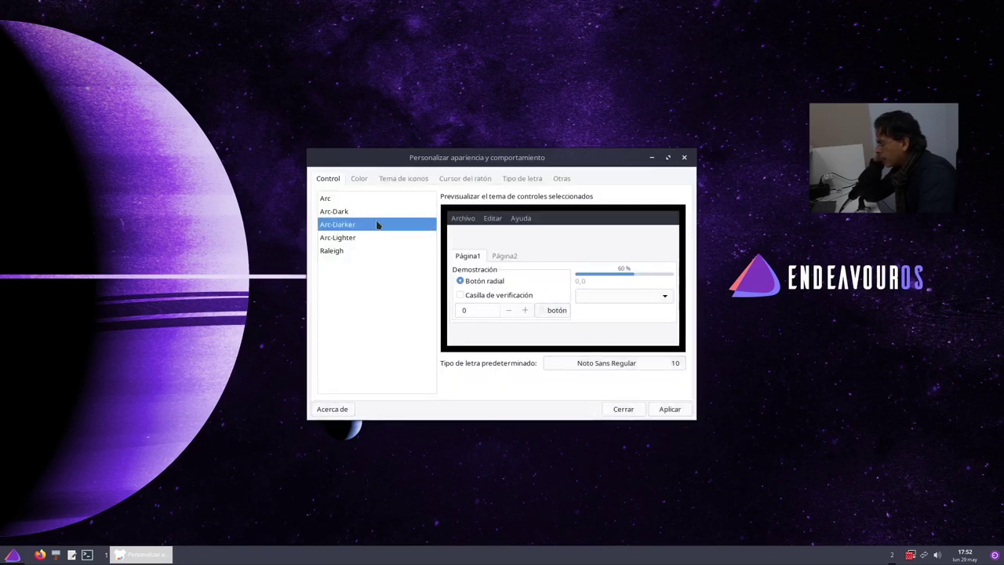
left_click(384, 213)
Step: Examine the colour, icon theme, mouse cursor, font and other appearance settings, then close the dialog without applying anything
left_click(369, 179)
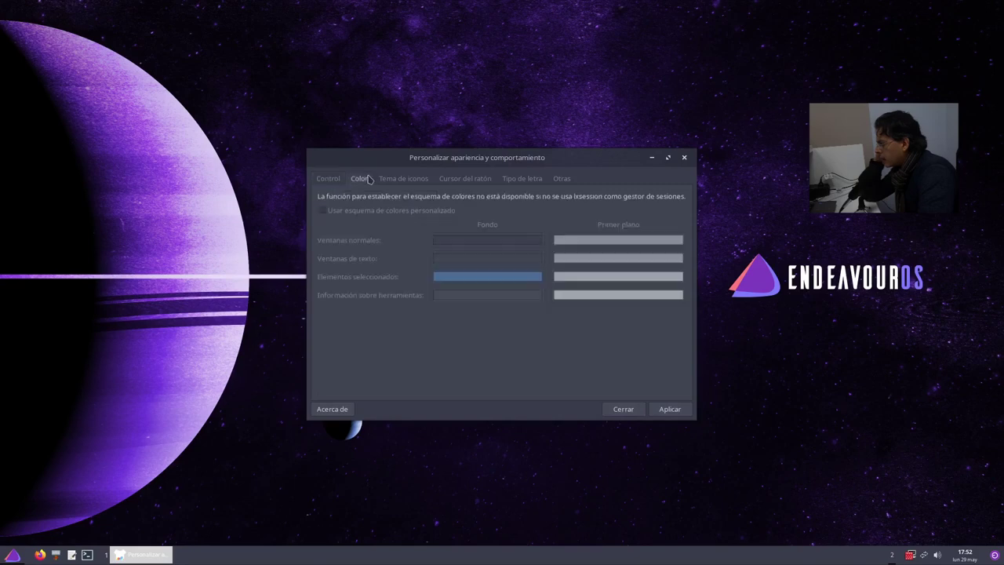
left_click(422, 180)
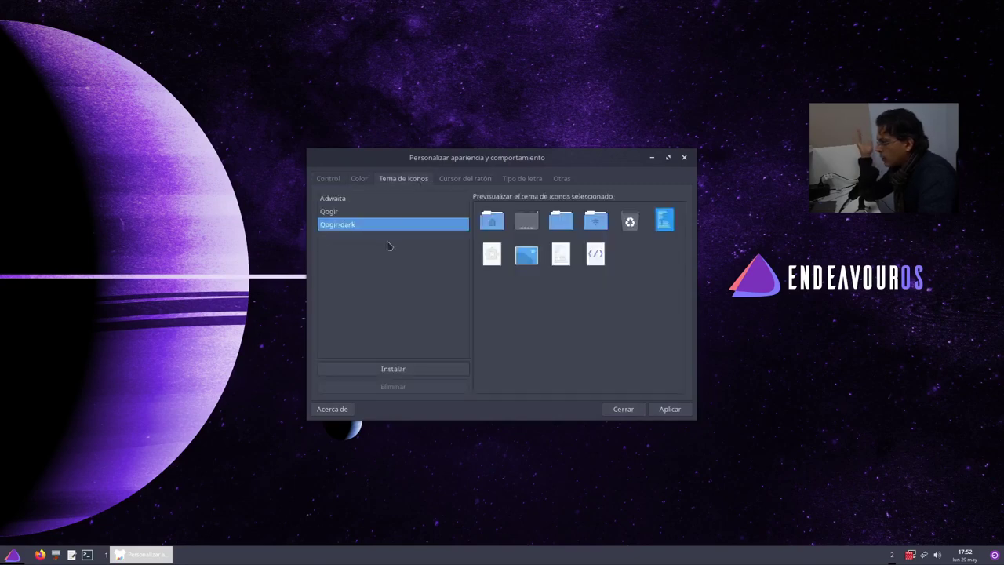
left_click(463, 179)
left_click(522, 179)
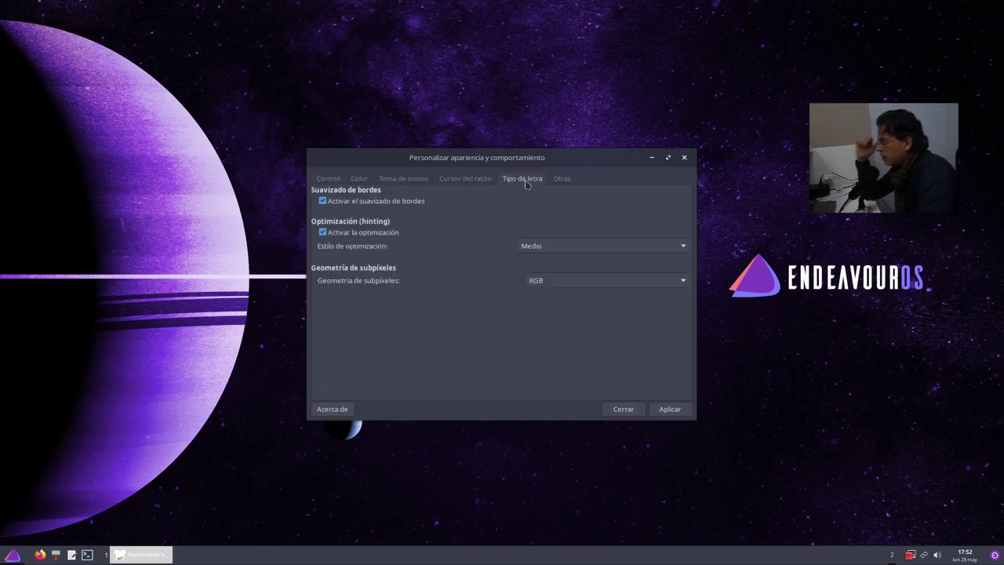
left_click(562, 179)
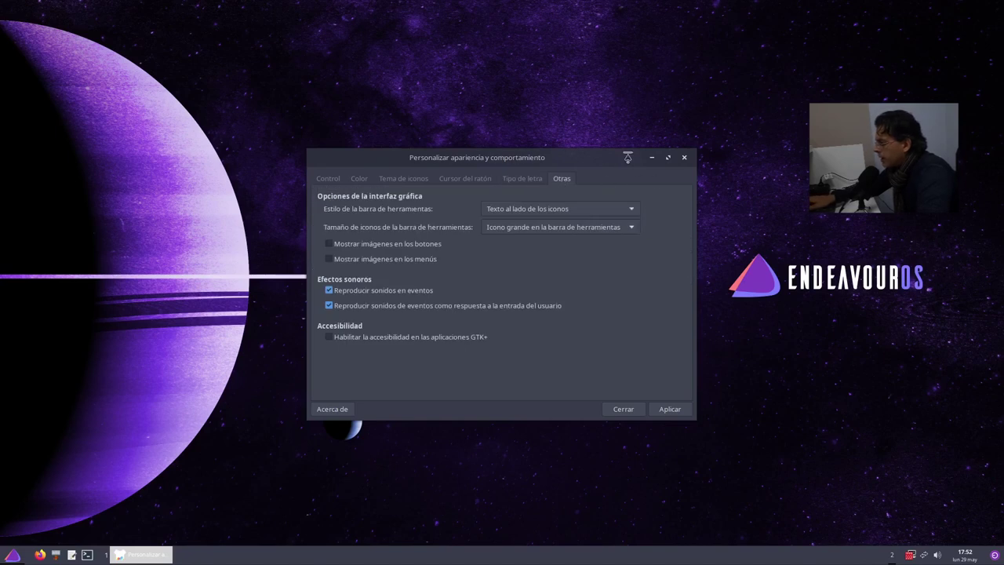
left_click(684, 159)
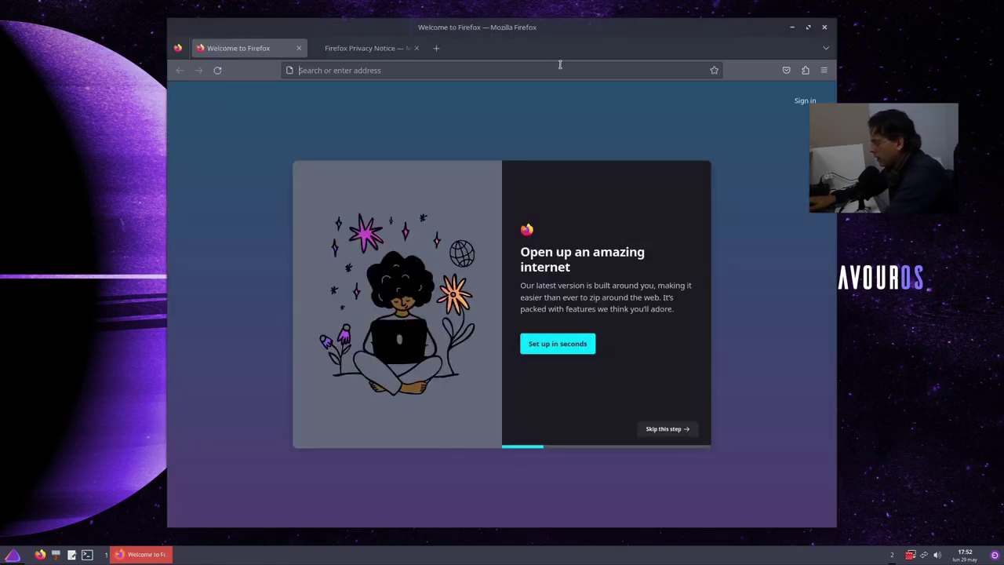
Step: Load pling.com in Firefox and maximize the browser window
type("pling.com")
key("Return")
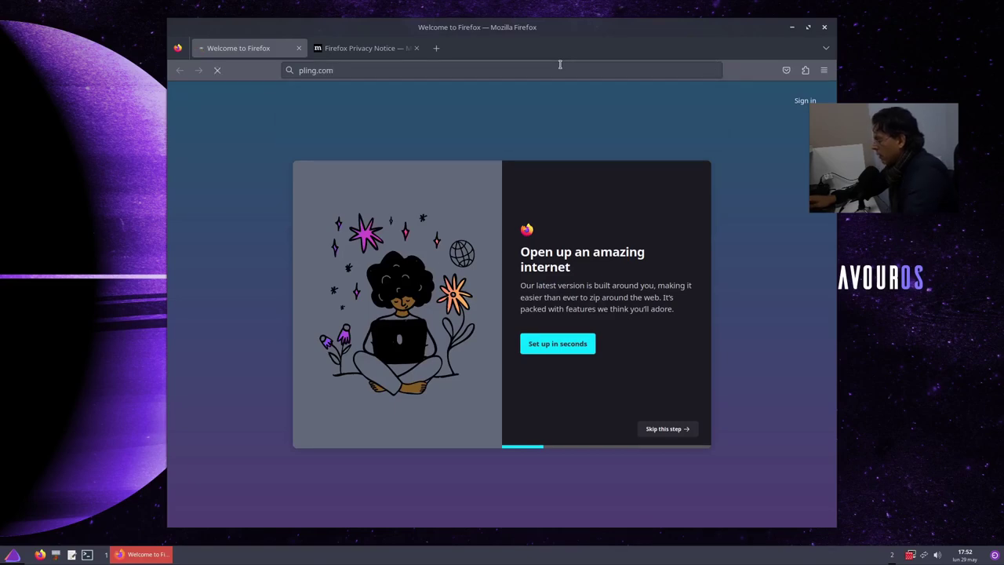
left_click(808, 26)
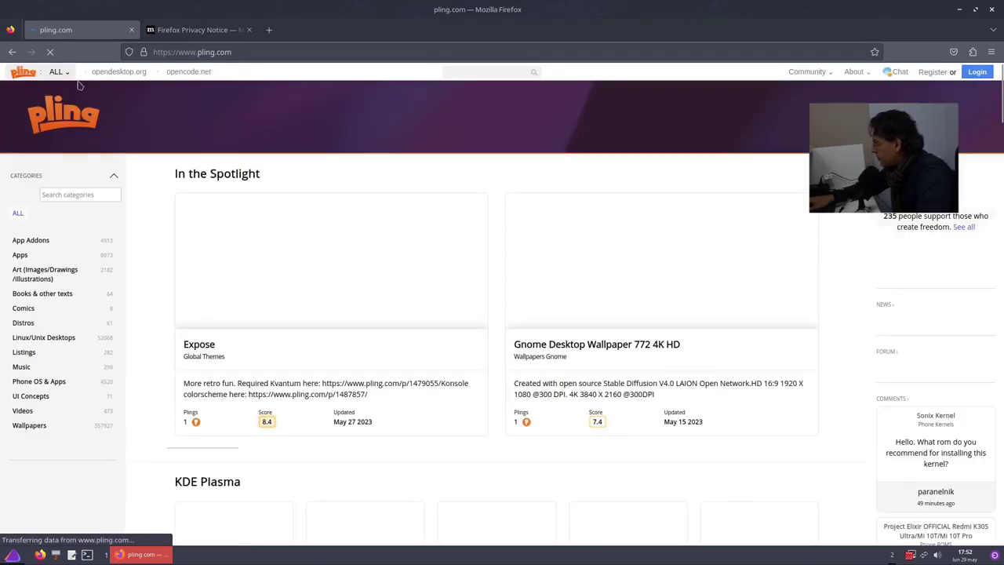
Step: Go to the site's Window-Managers section and show its Openbox Themes category
left_click(62, 72)
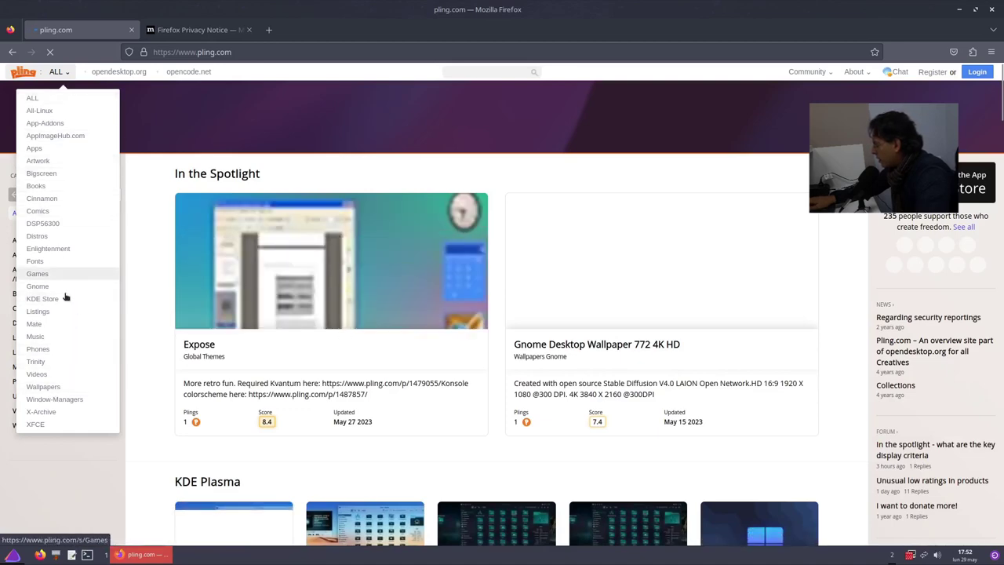
scroll(74, 412, "down", 3)
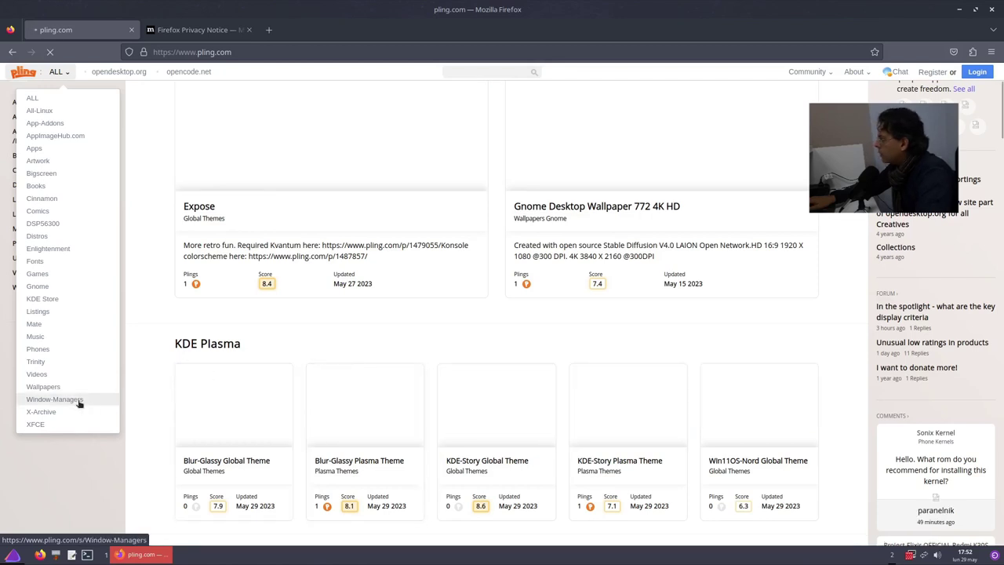
left_click(104, 402)
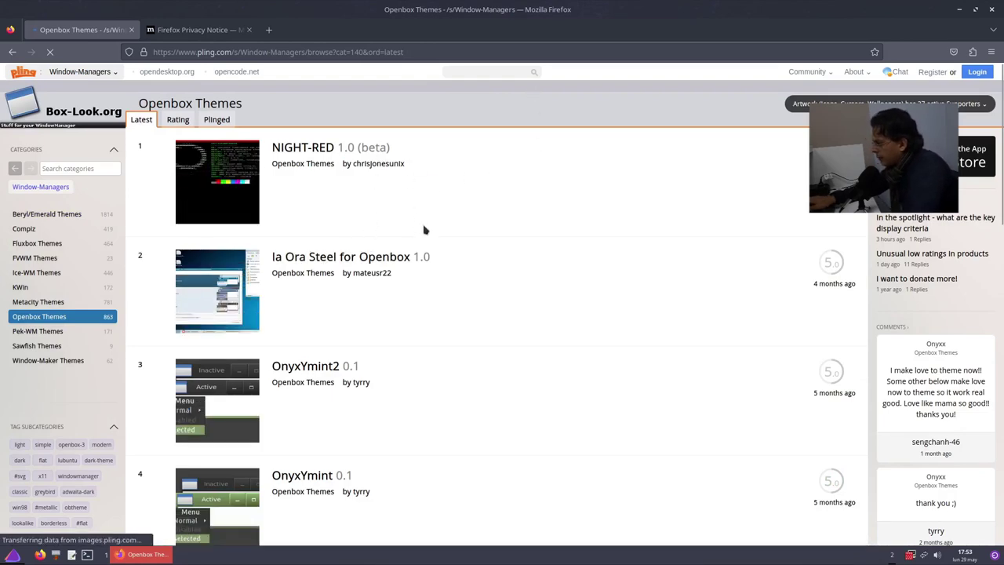
Step: Look through the list of latest Openbox themes and return to its beginning
scroll(430, 256, "down", 5)
scroll(426, 243, "up", 5)
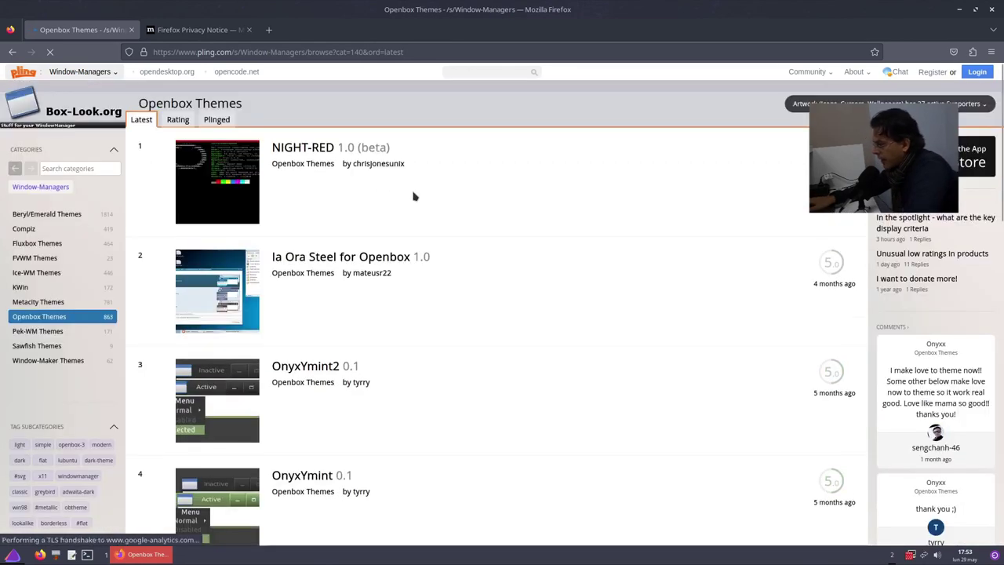
scroll(449, 314, "down", 3)
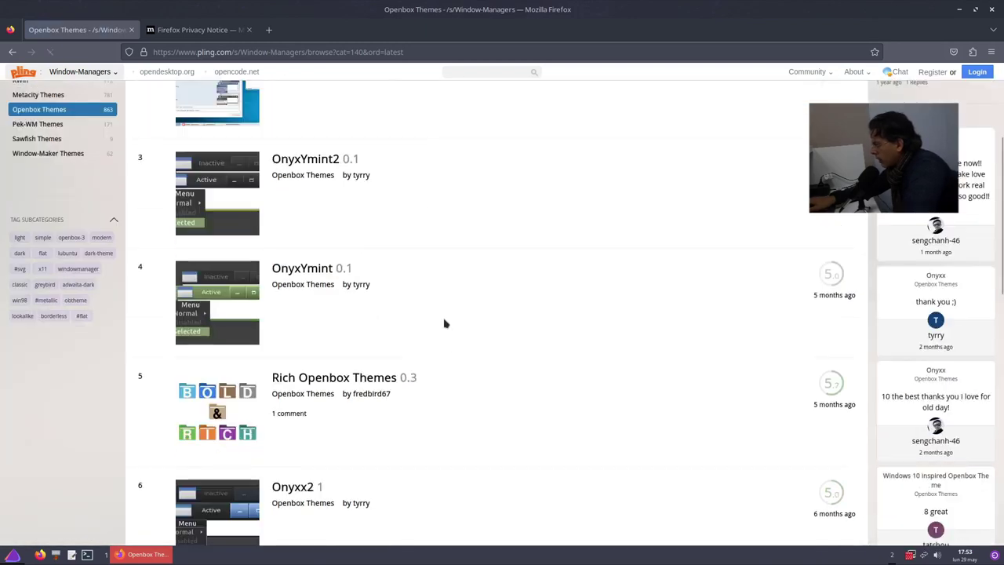
scroll(461, 314, "down", 5)
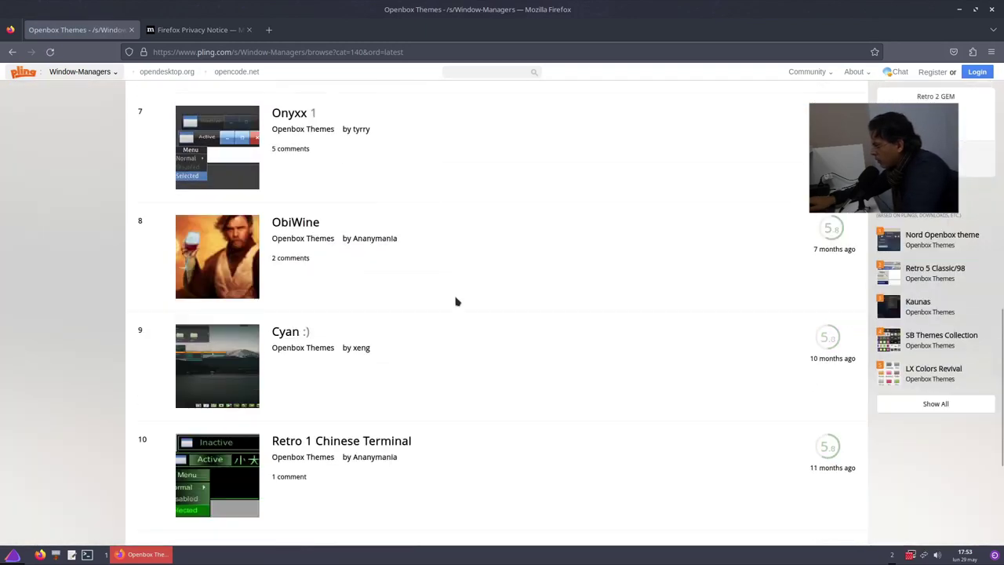
scroll(456, 301, "down", 3)
scroll(453, 296, "up", 6)
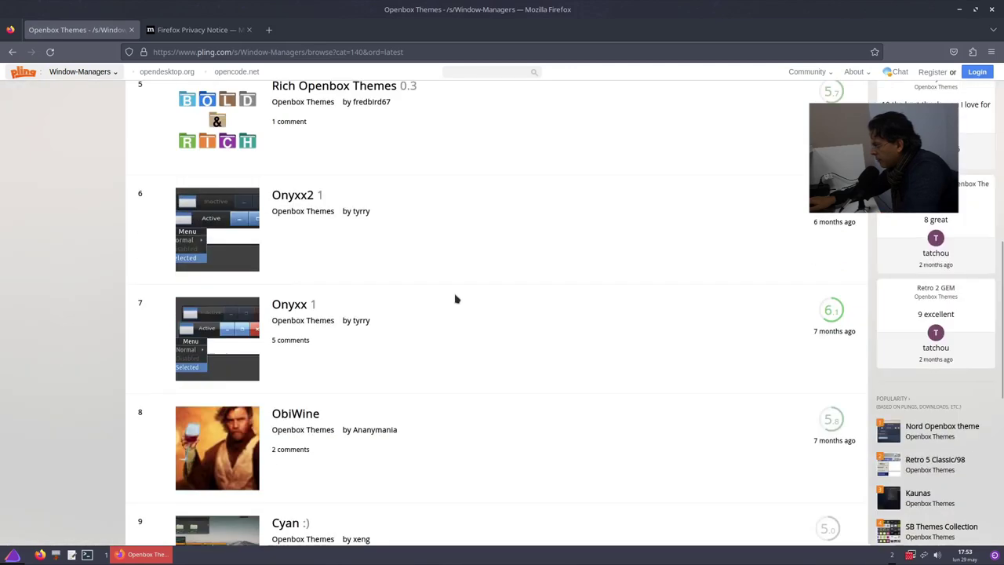
scroll(449, 295, "up", 5)
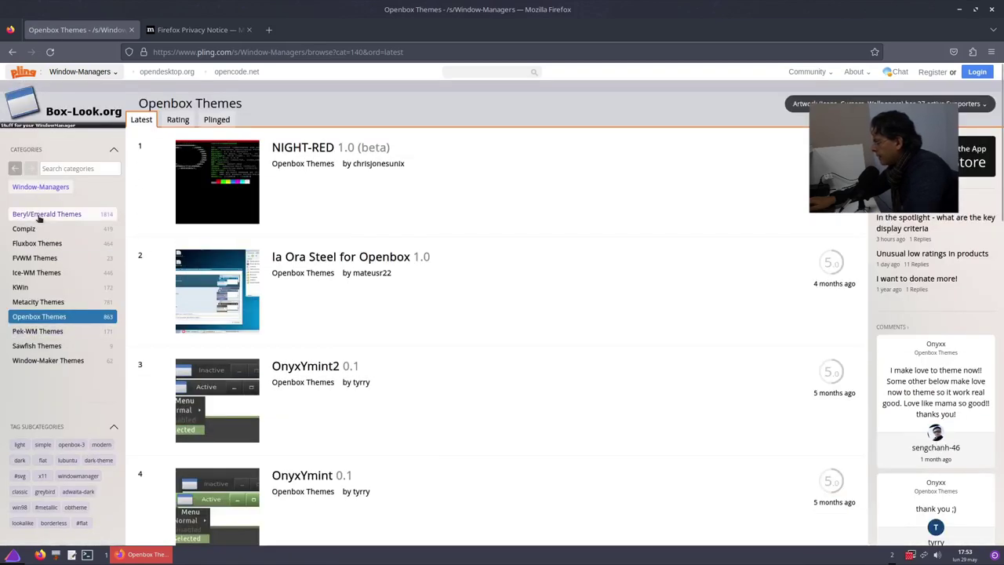
Step: Open the Pling home page in a new browser tab, keeping the Openbox Themes page open
left_click(113, 72)
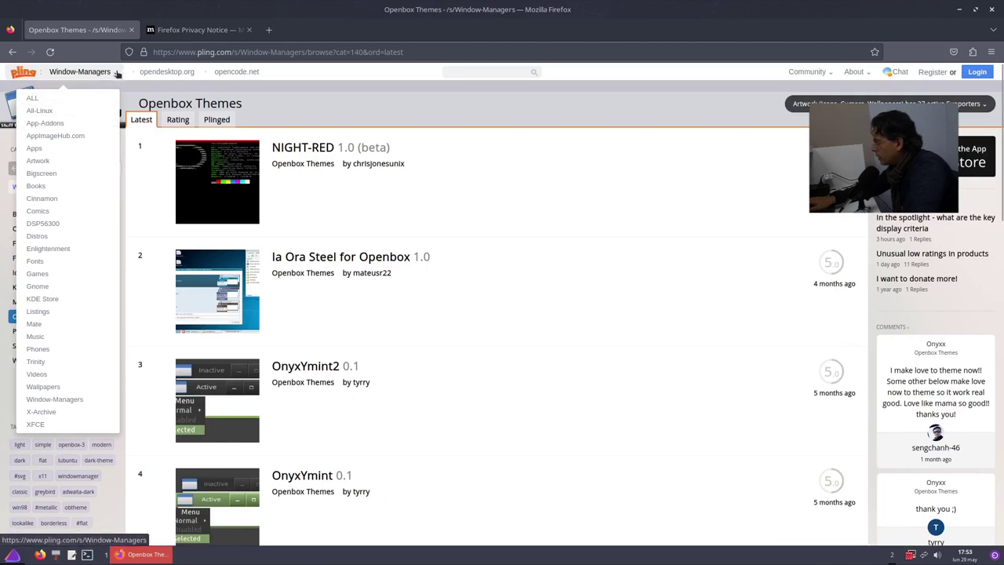
right_click(22, 74)
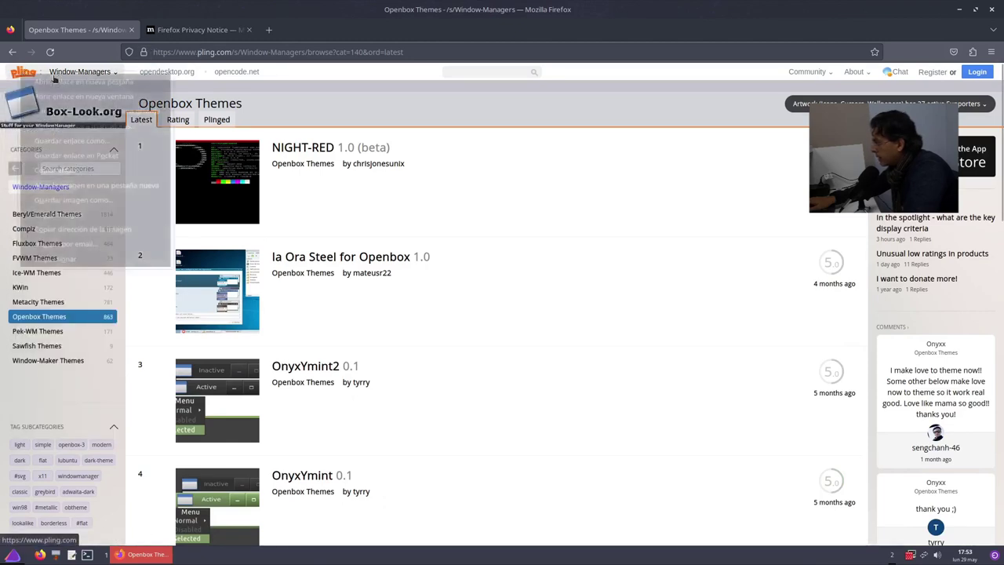
left_click(83, 82)
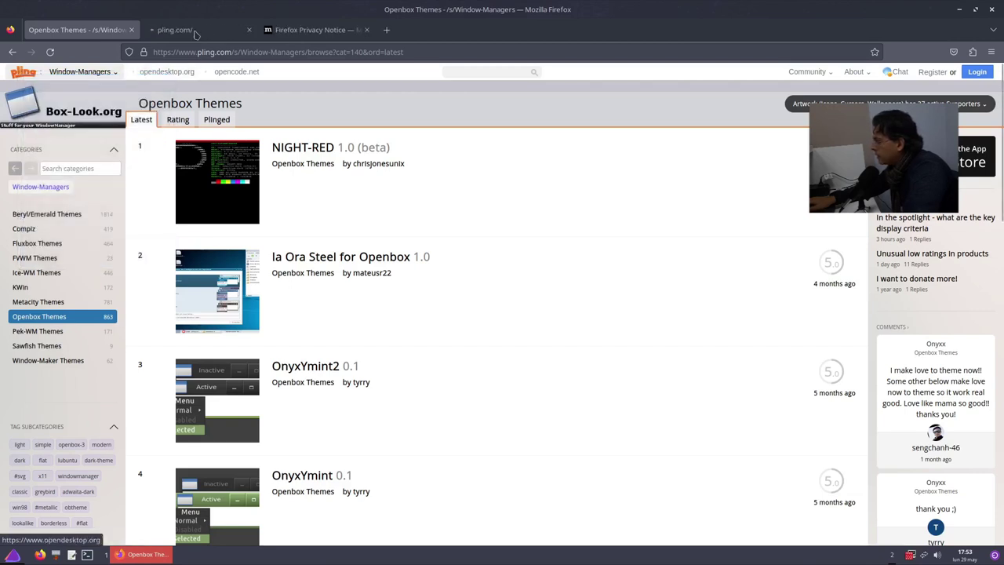
Step: Check the Pling home page's tab, go back to the Openbox Themes list and open the Nord Openbox theme's page
left_click(200, 30)
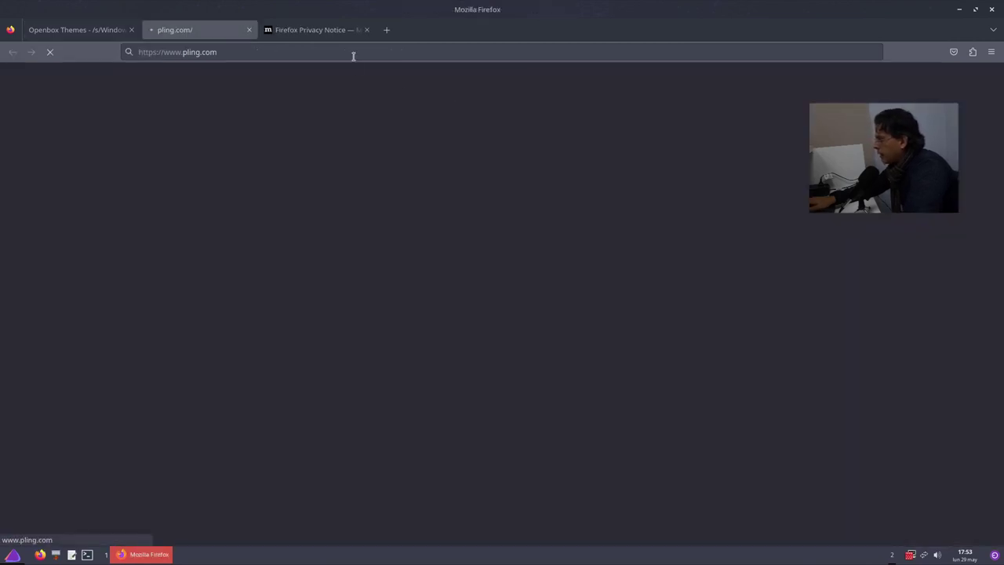
left_click(353, 52)
left_click(292, 102)
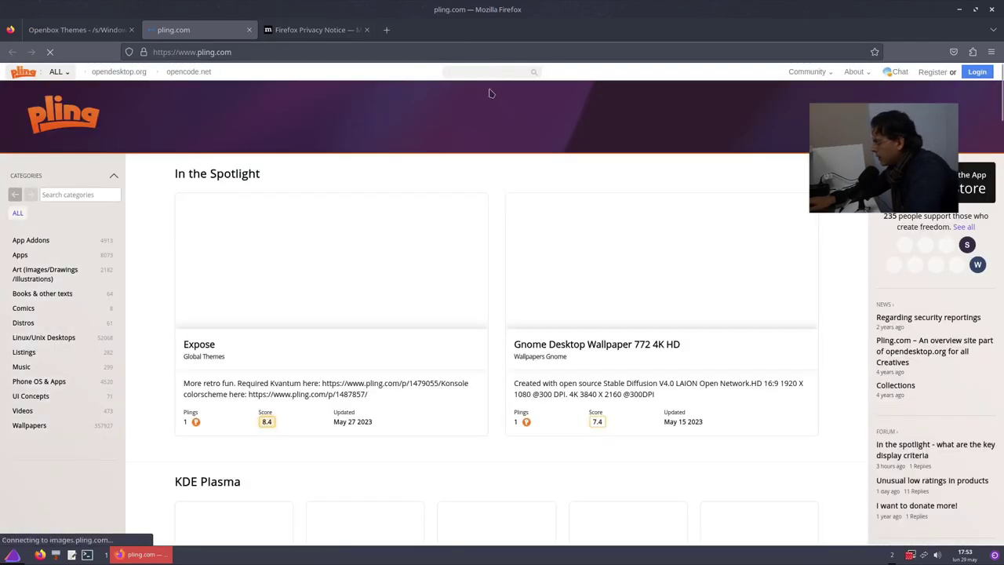
left_click(116, 33)
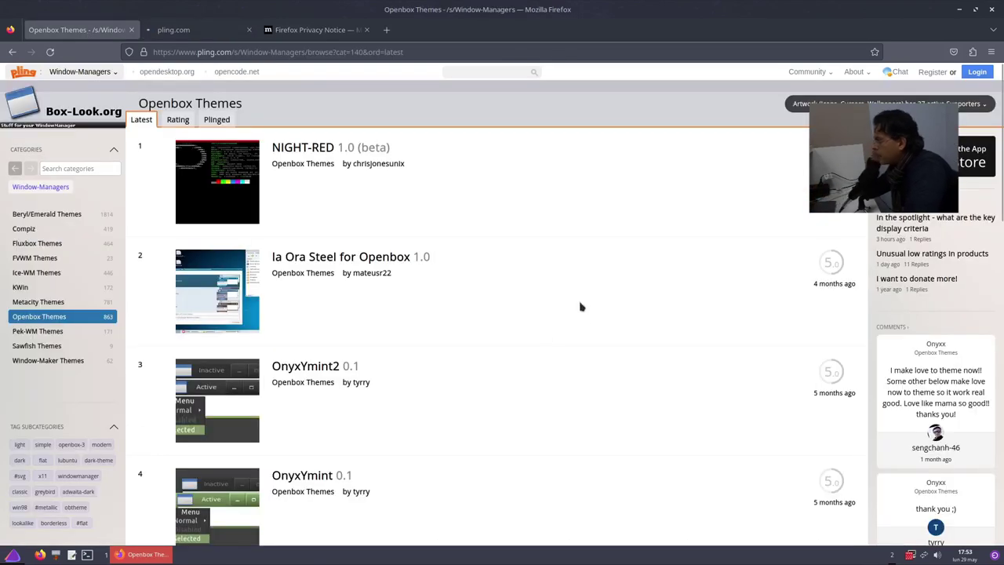
scroll(578, 325, "down", 20)
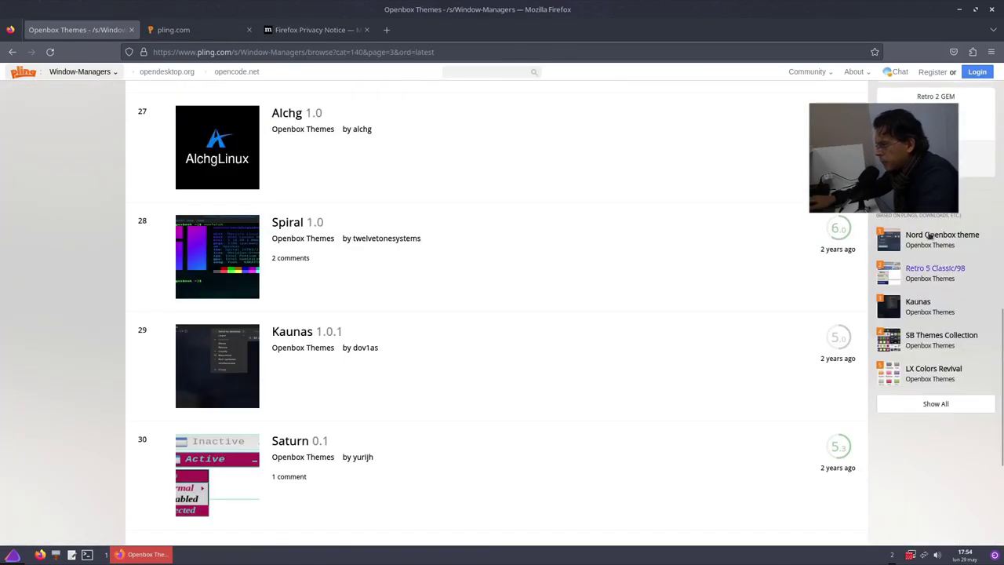
left_click(931, 236)
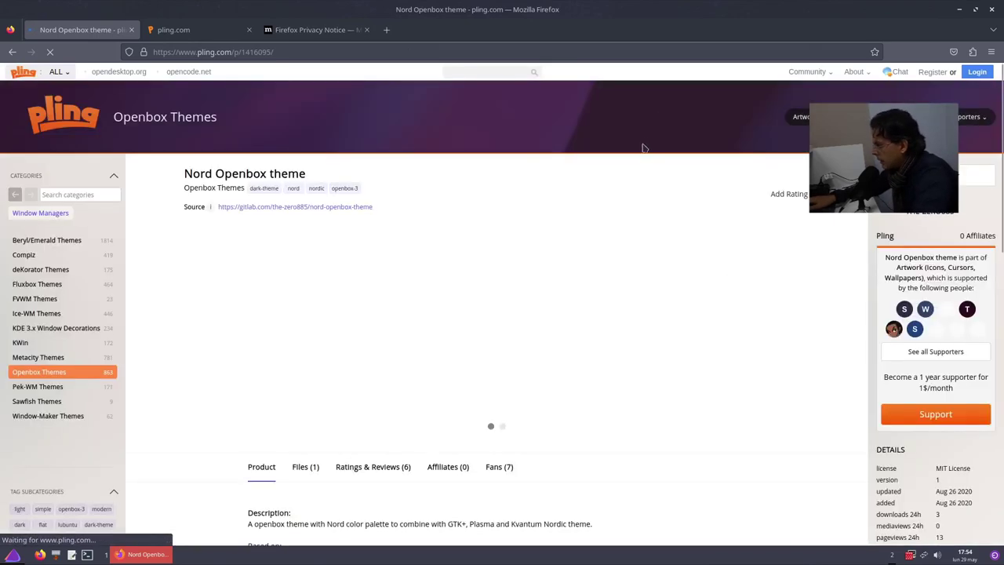
Step: Download Nord-Openbox.tar.xz from the Nord Openbox theme's file list
left_click(307, 468)
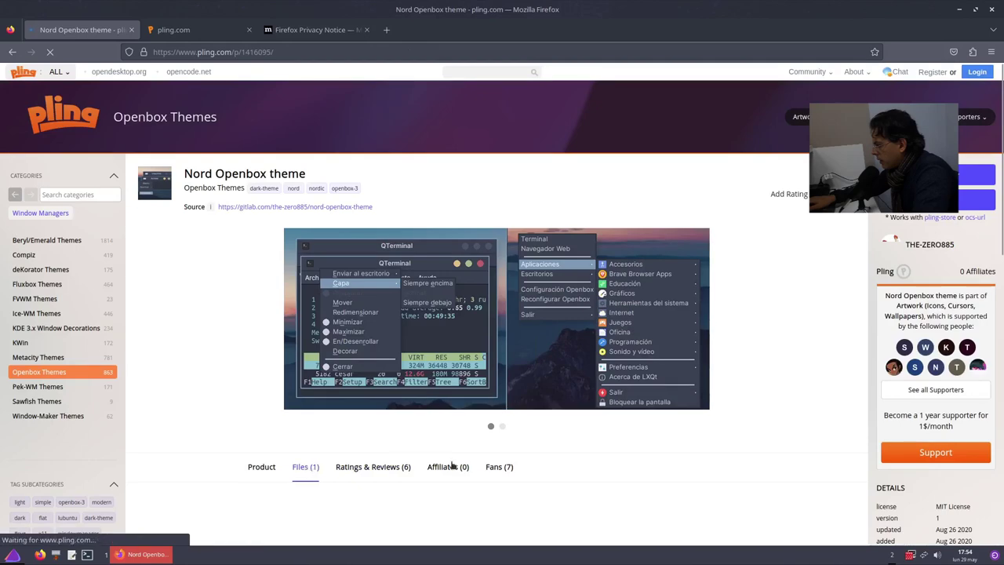
scroll(500, 445, "down", 5)
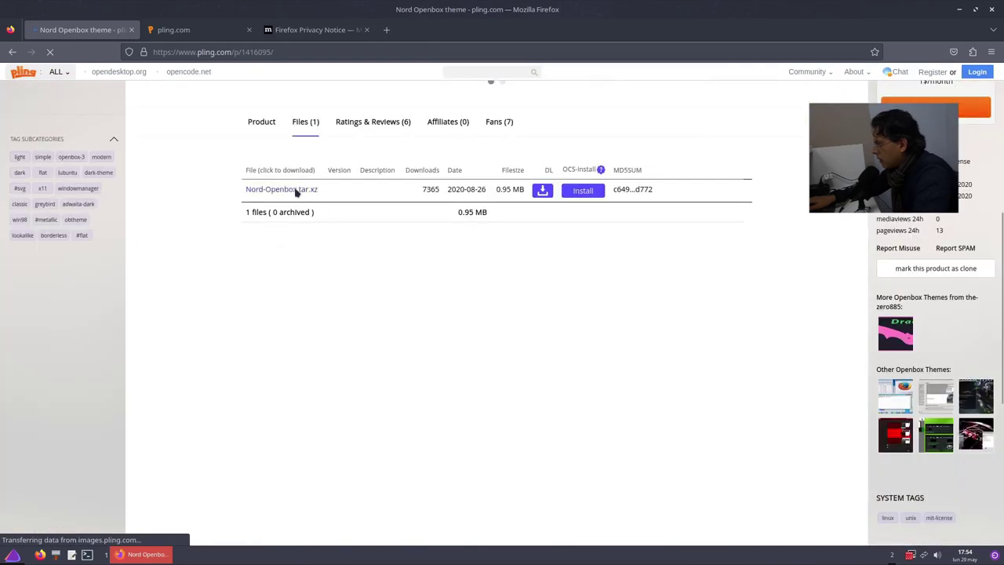
left_click(542, 192)
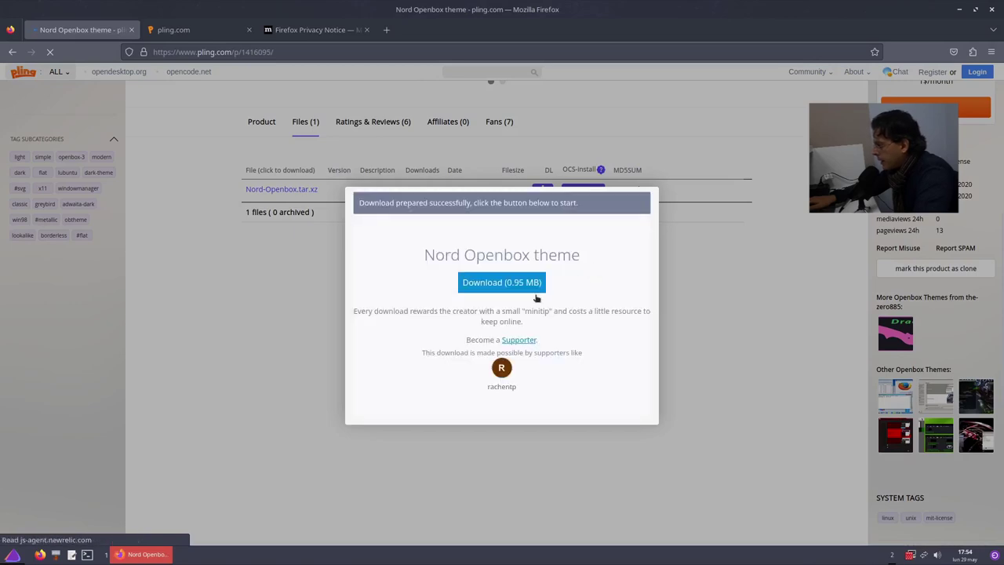
left_click(528, 287)
Step: Search the whole Pling site for "nordic" from its home page in the other browser tab
left_click(188, 29)
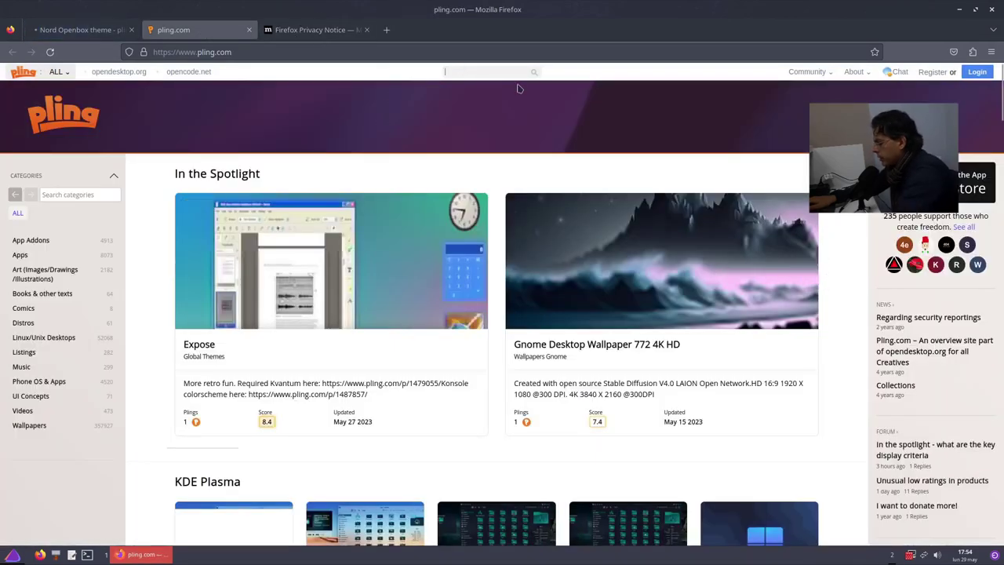
type("nordic")
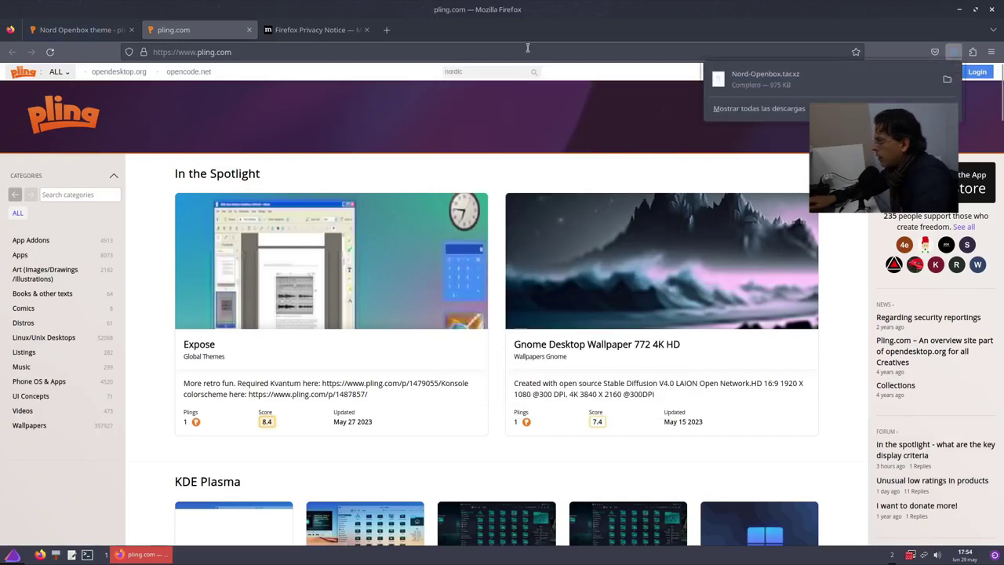
left_click(506, 71)
key("Return")
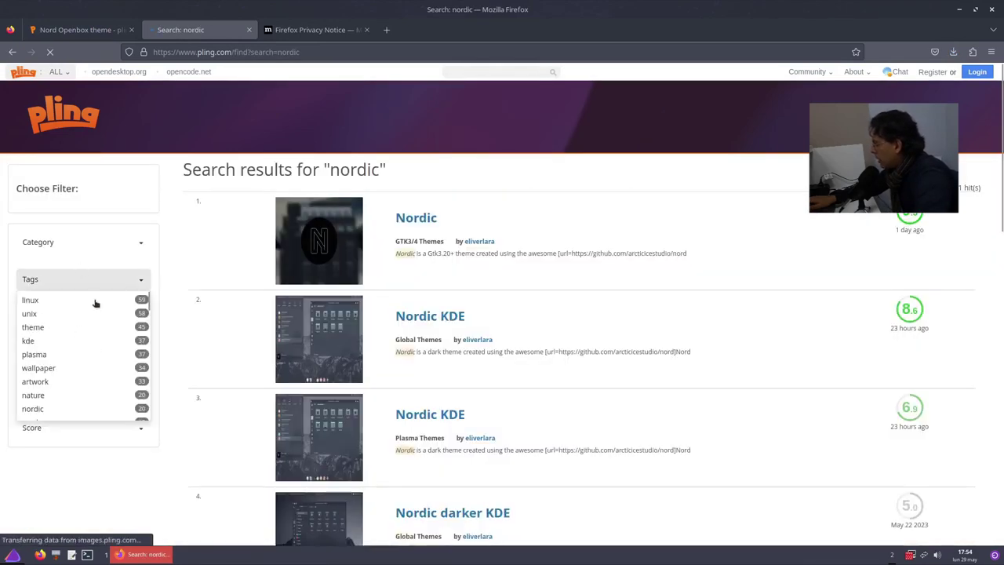
Step: Filter the search results by the GTK3/4 Themes category and open the Nordic theme's page
left_click(84, 248)
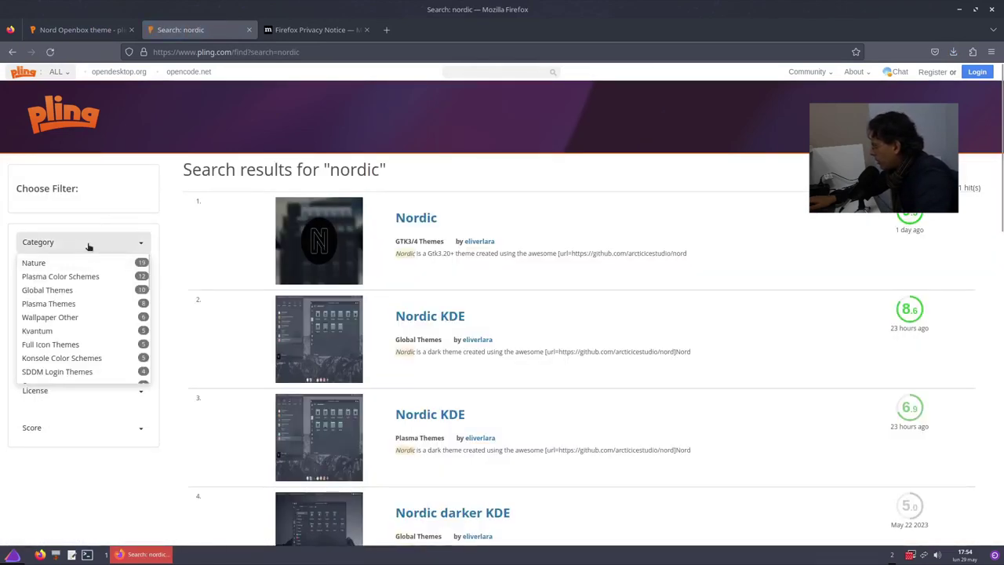
scroll(69, 347, "down", 3)
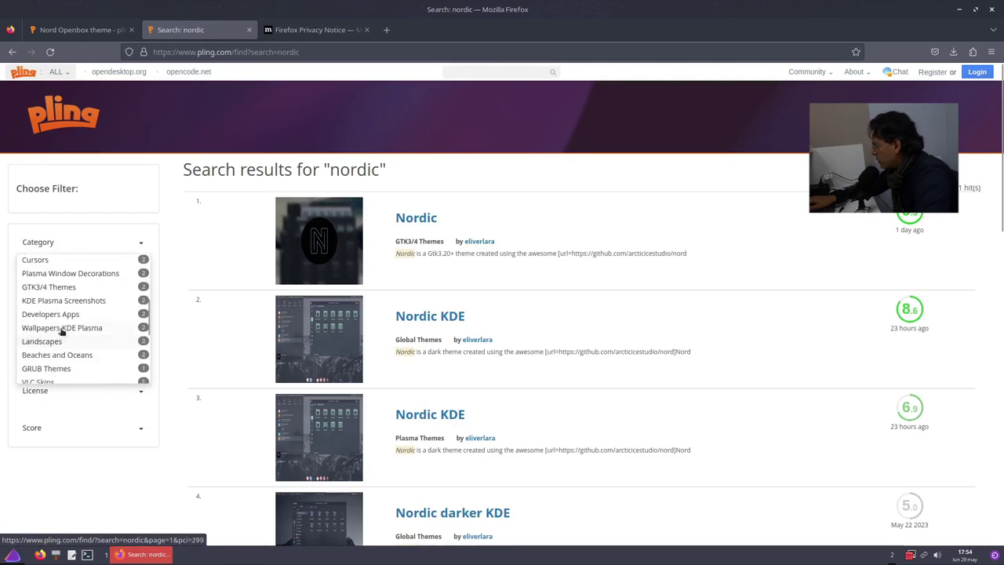
left_click(115, 306)
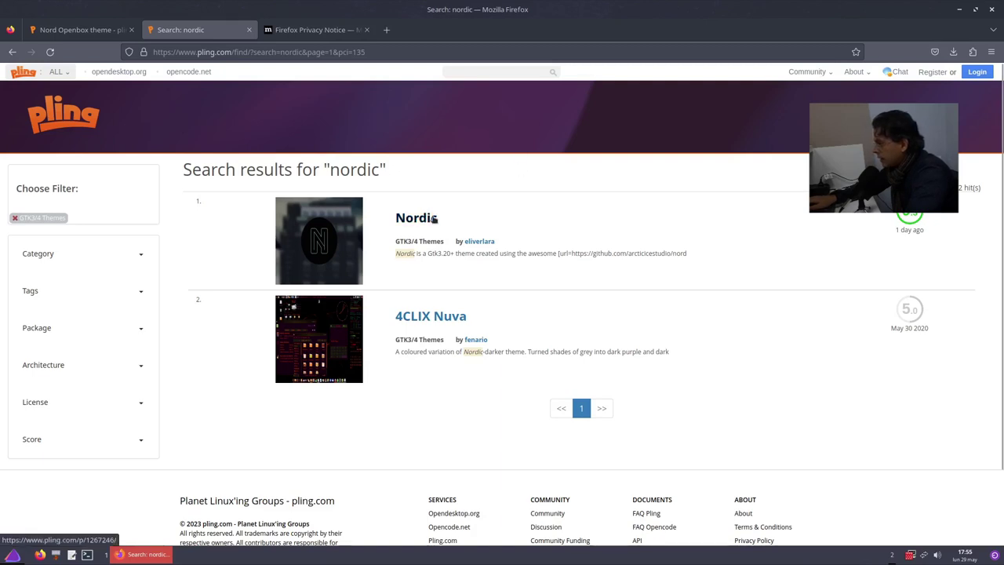
left_click(557, 220)
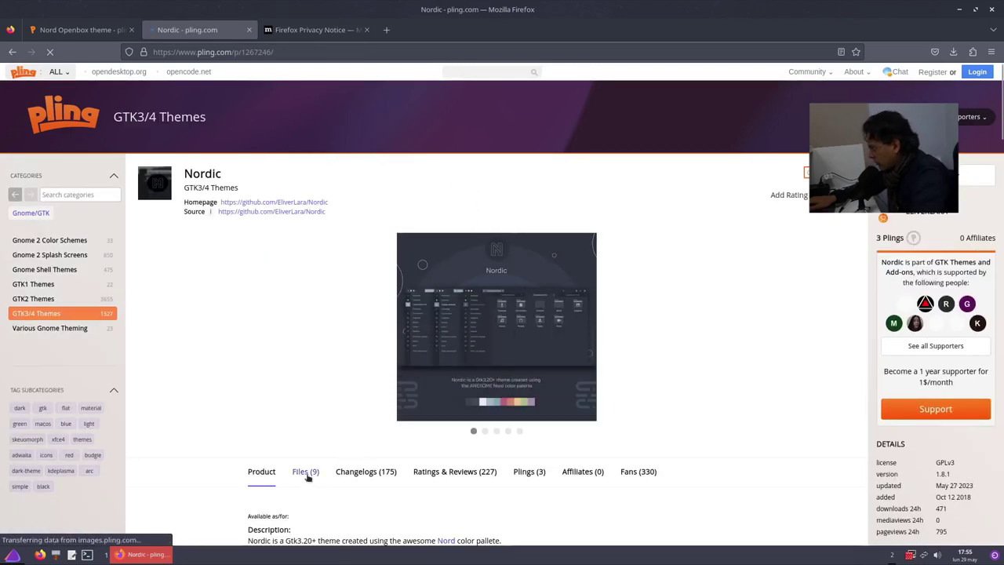
Step: Download Nordic-darker.tar.xz from the Nordic theme's file list and show it in its download folder
left_click(307, 474)
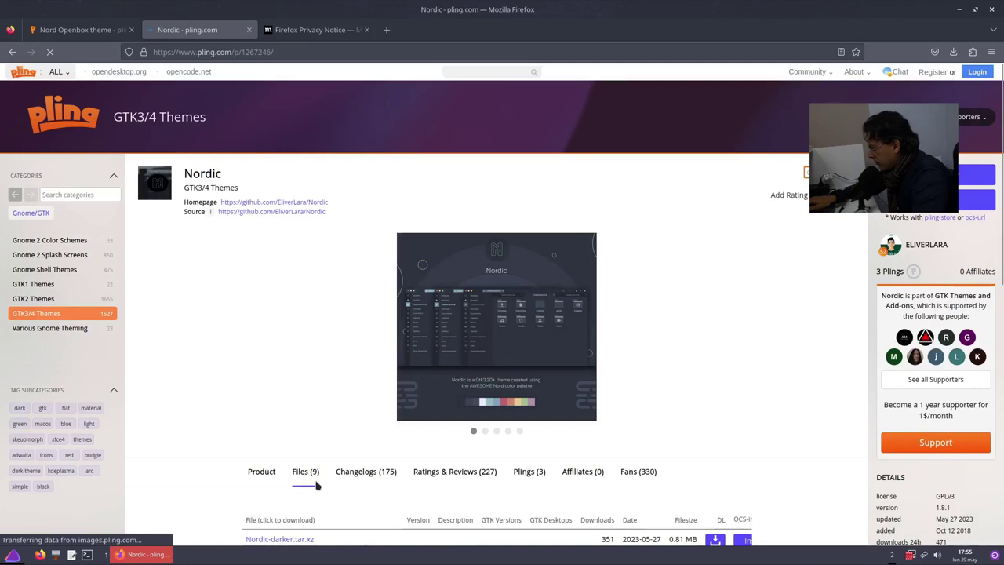
scroll(317, 486, "down", 3)
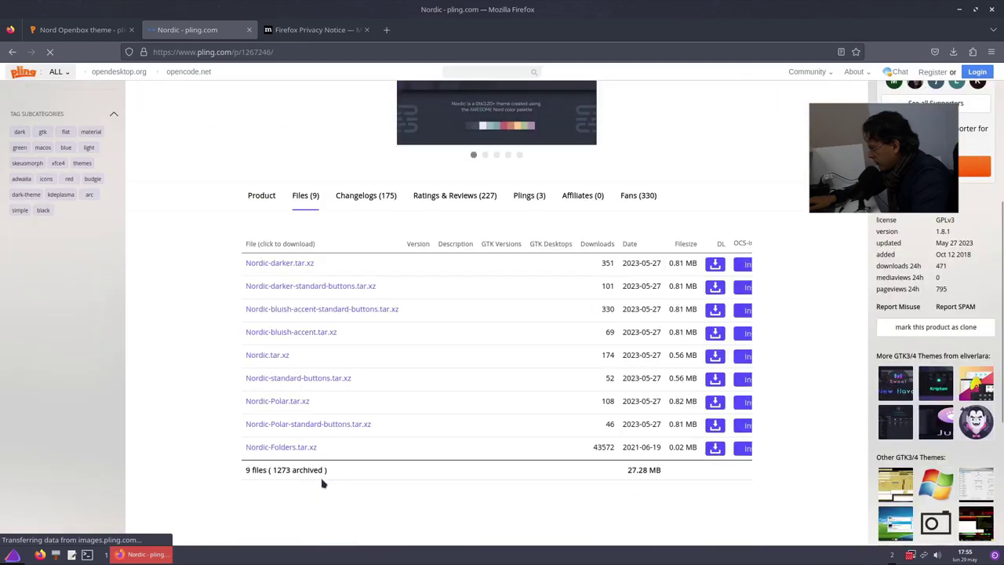
left_click(715, 265)
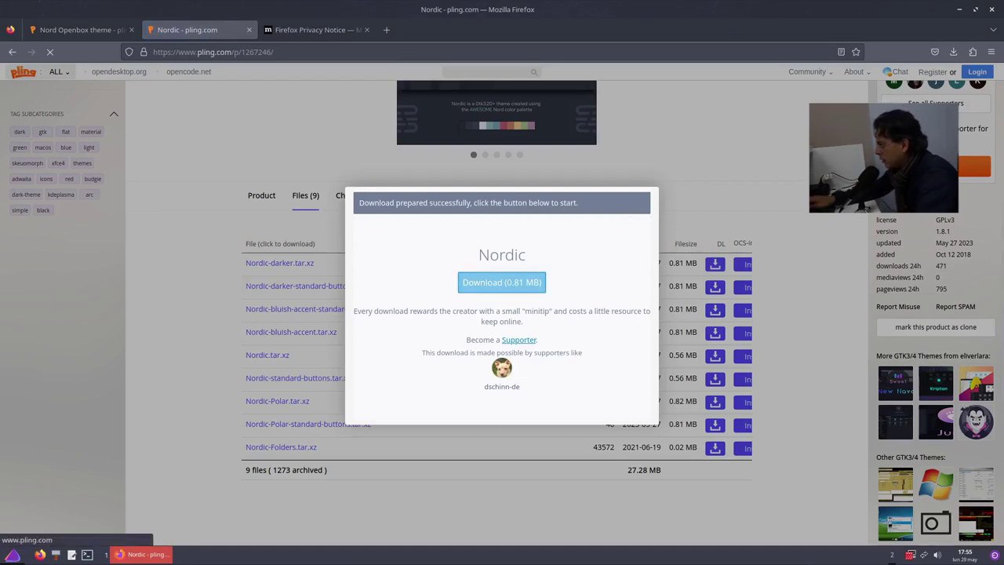
left_click(538, 285)
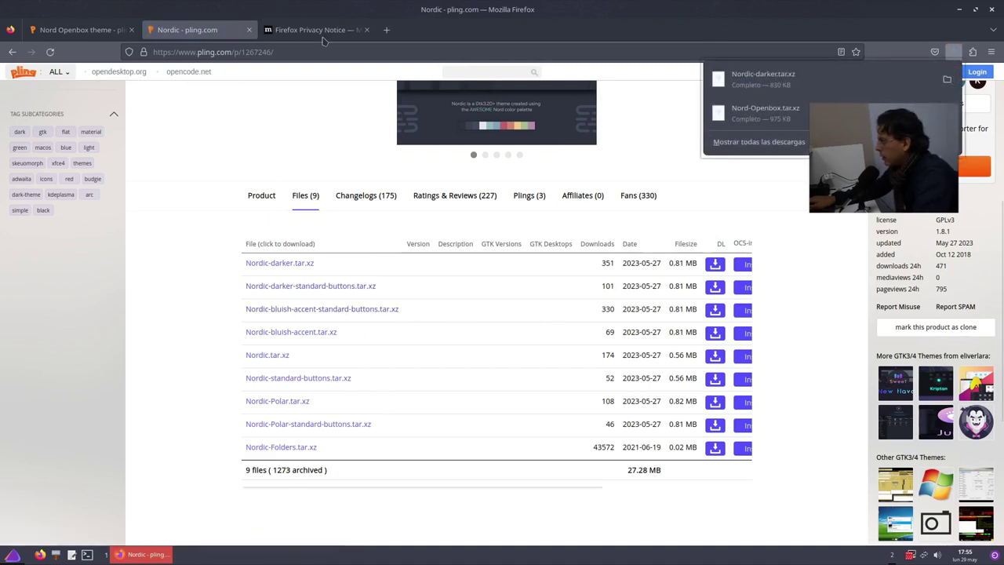
left_click(948, 80)
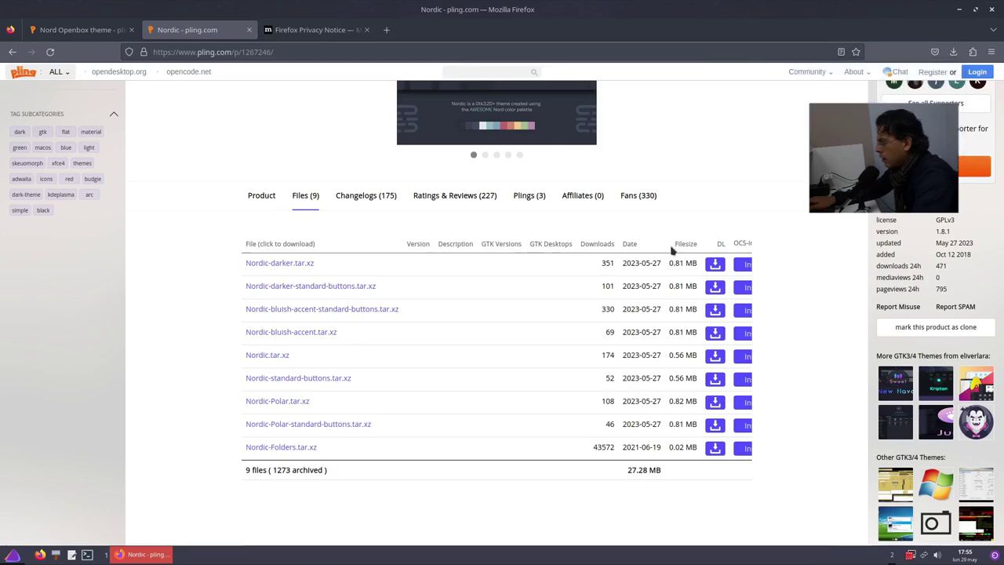
Step: Demonstrate window tiling by moving the Thunar window repeatedly between the left and right screen halves, ending with it centred
left_click_drag(671, 33, 745, 69)
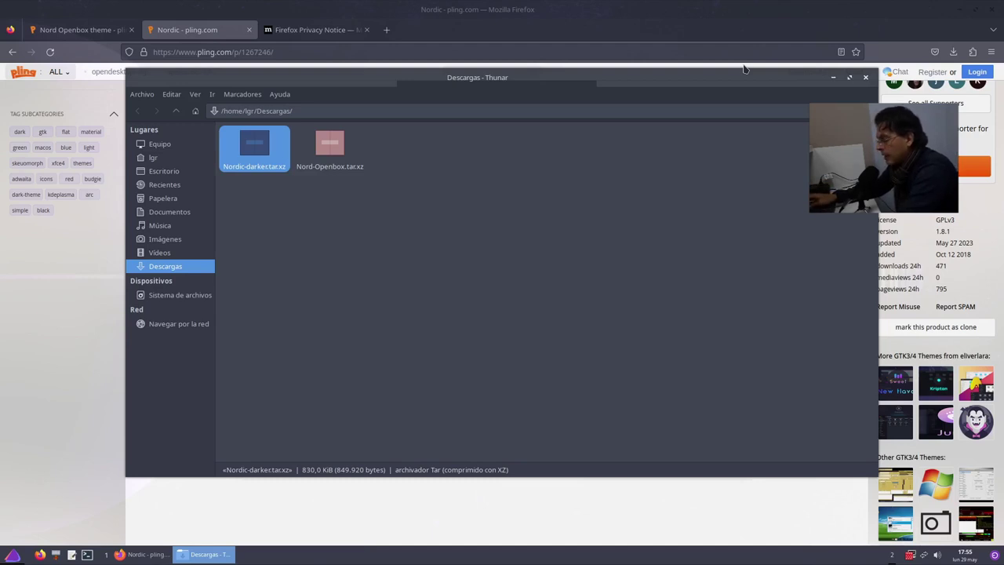
double_click(745, 71)
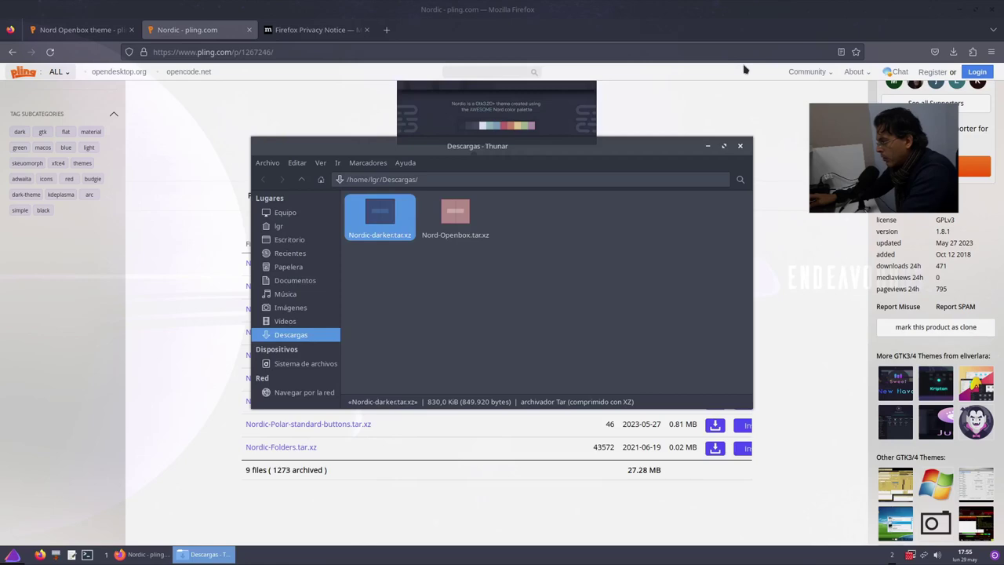
key("alt+F10")
double_click(745, 69)
key("alt+F10")
key("super+Left")
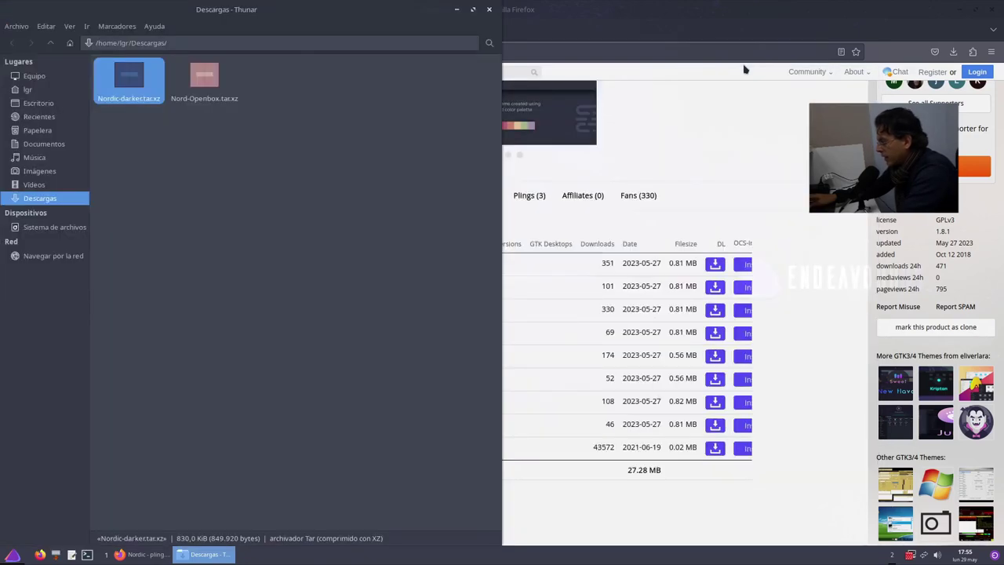
key("super+Right")
key("super+Left")
key("super+Right")
key("super+Left")
key("super+Right")
key("super+Left")
key("super+Right")
key("super+Right")
key("super+Up")
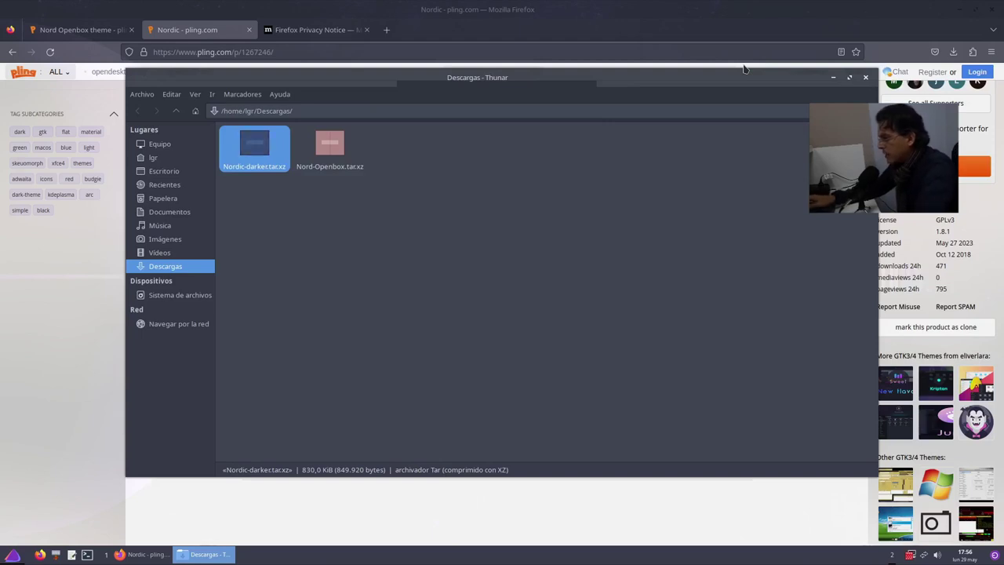
Step: Try to extract the Nordic-darker.tar.xz archive from the Descargas folder in Thunar and dismiss the resulting dialog
left_click(540, 279)
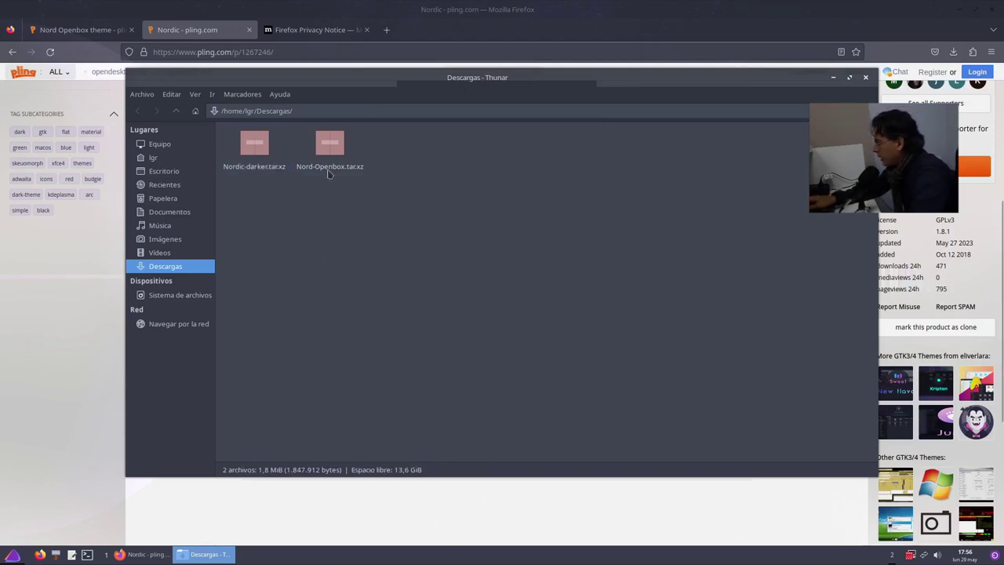
right_click(286, 172)
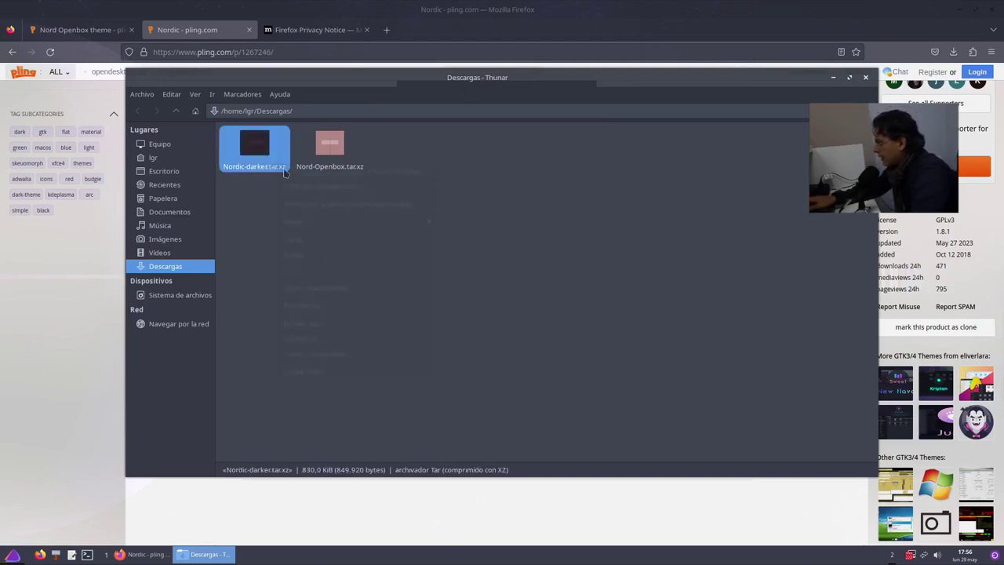
left_click(357, 323)
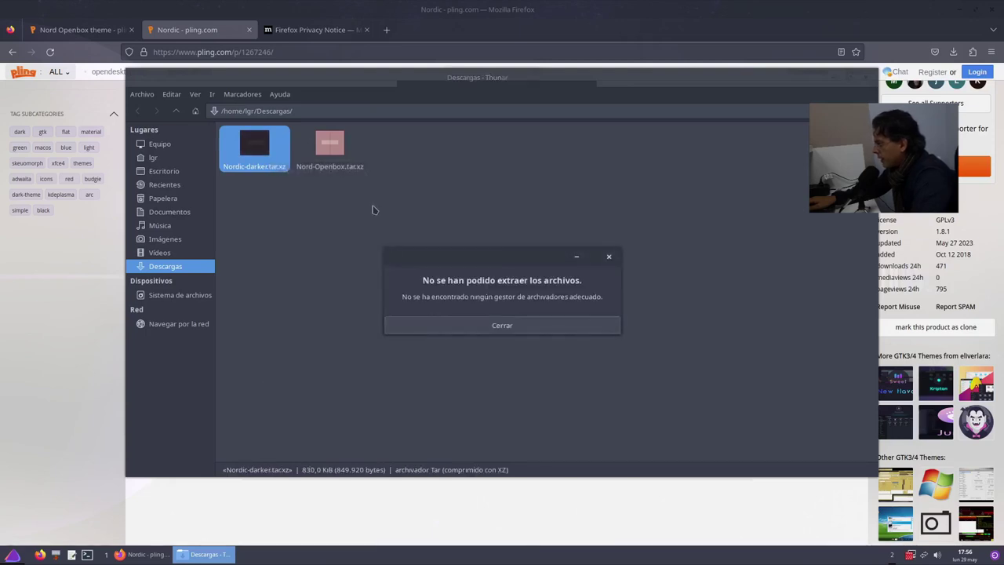
left_click(507, 329)
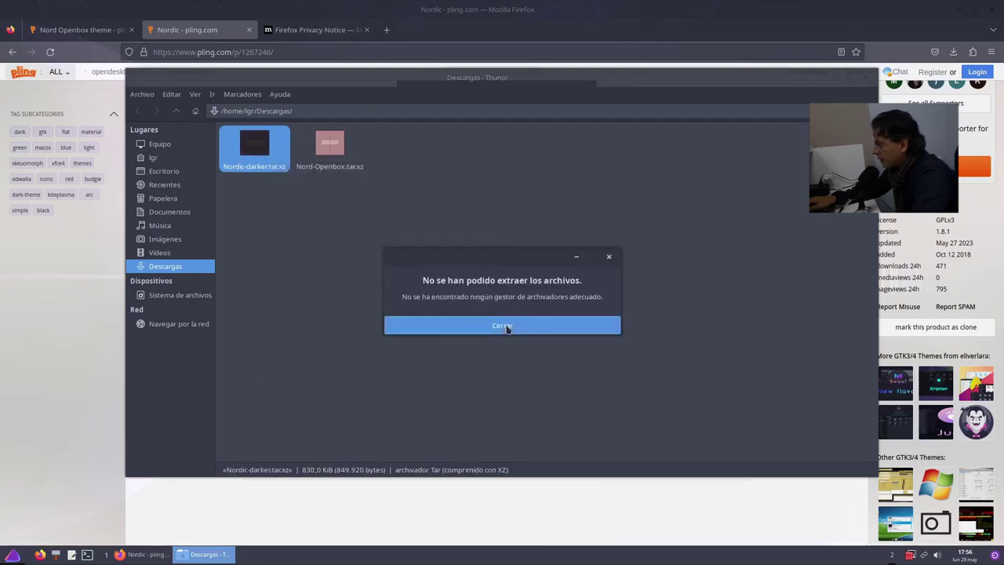
left_click(382, 173)
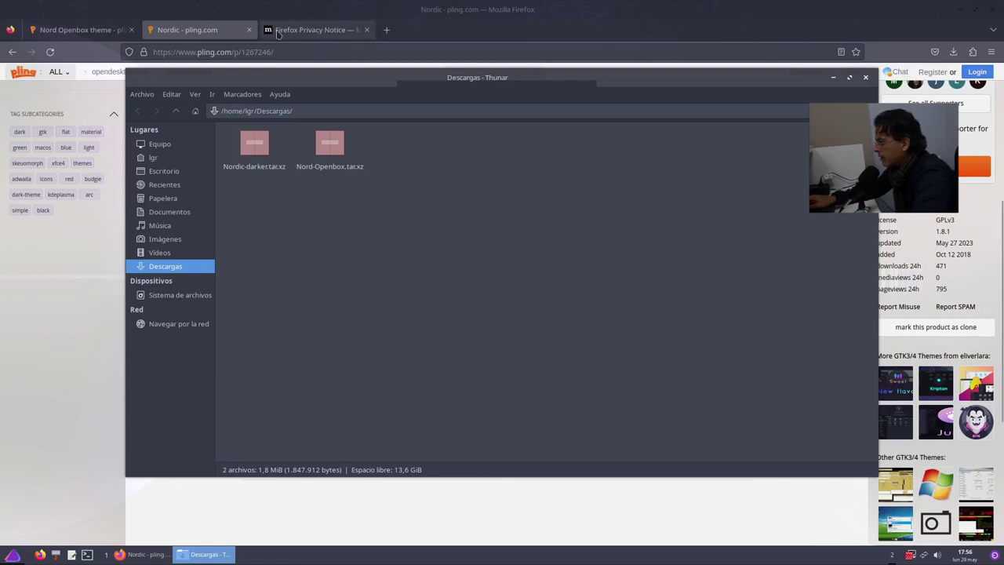
Step: Close Firefox and run "sudo pacman -S xarchiver" in a new terminal
left_click(923, 6)
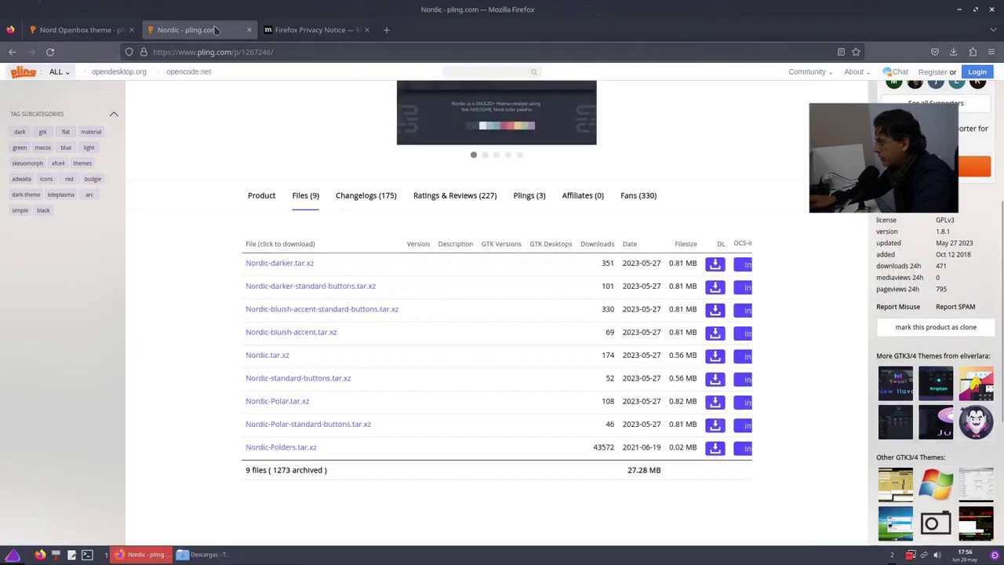
left_click(994, 6)
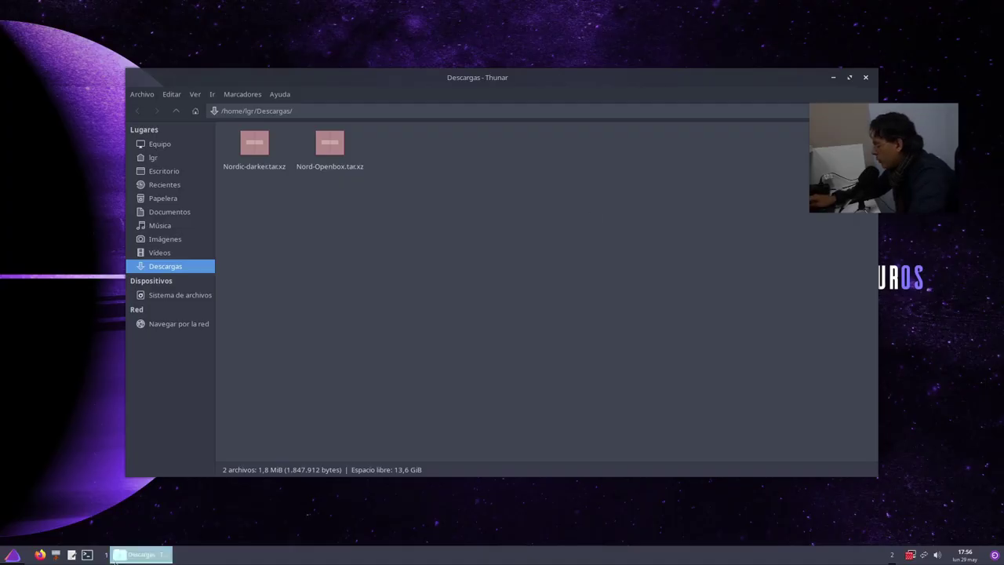
left_click(87, 554)
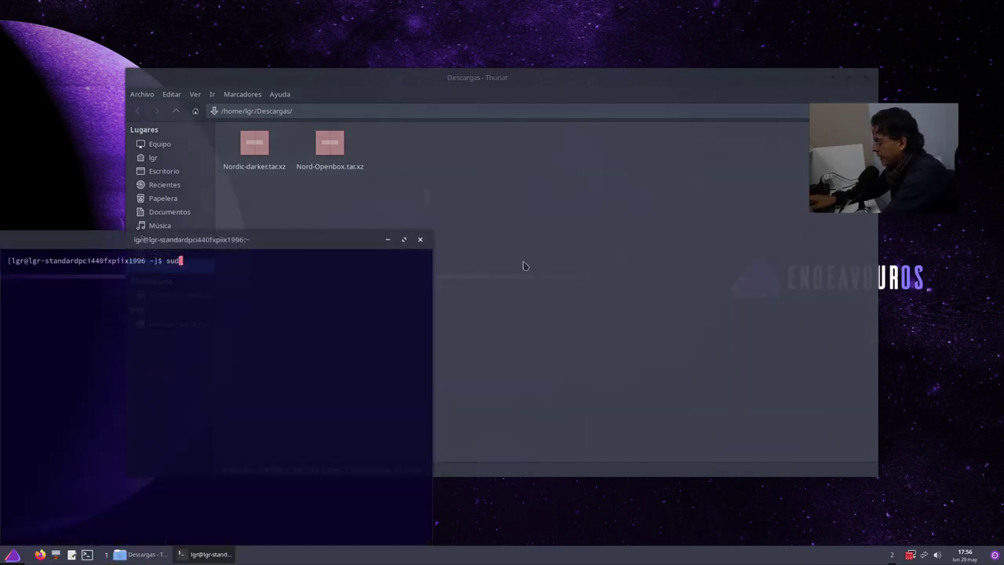
type("sudo pacma")
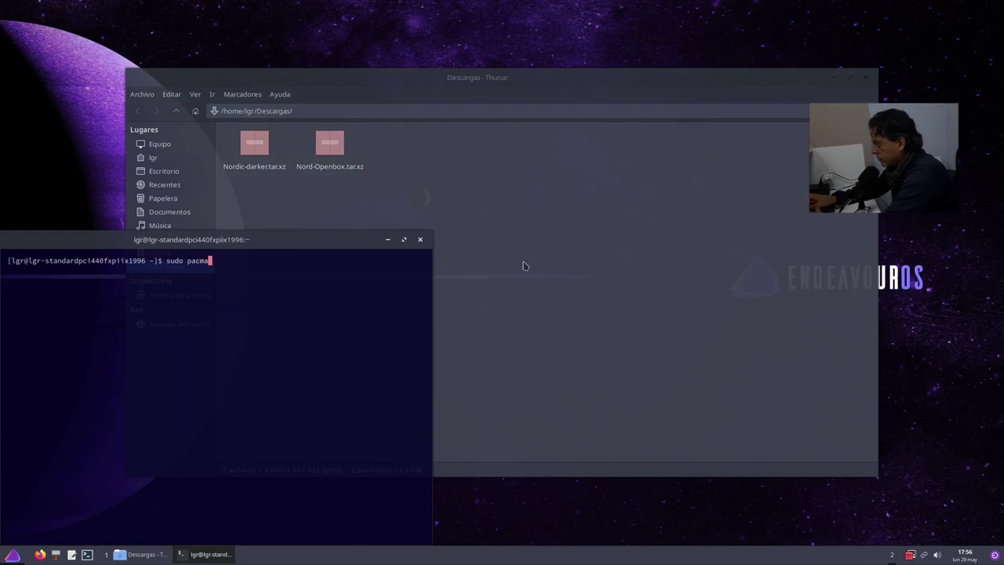
type("n -S ")
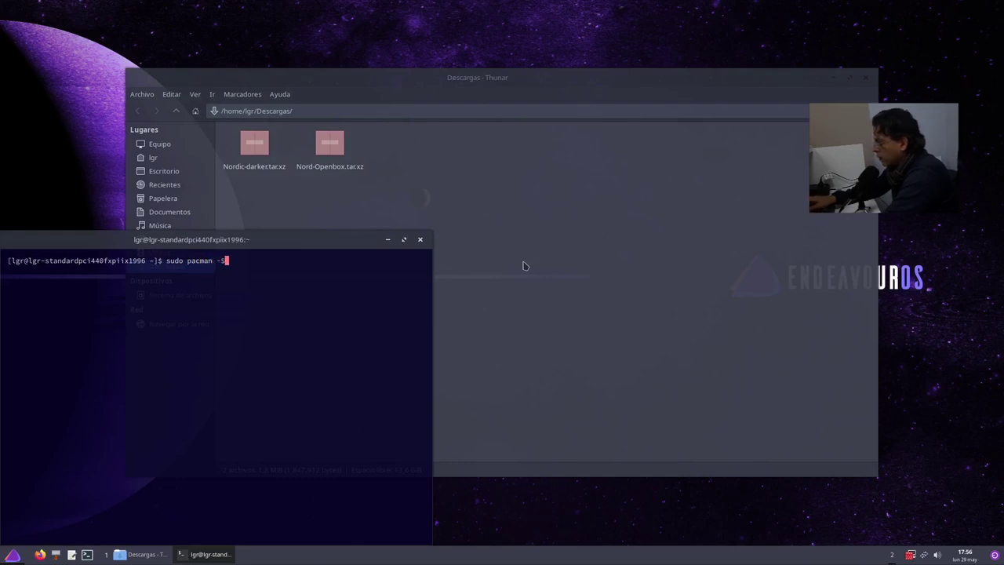
type("xarc")
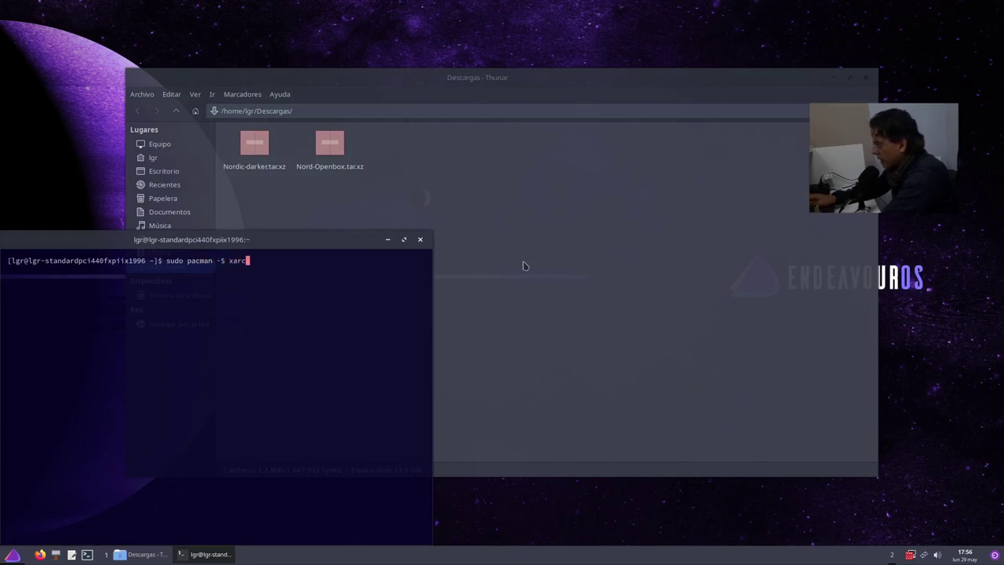
type("hiver")
key("Return")
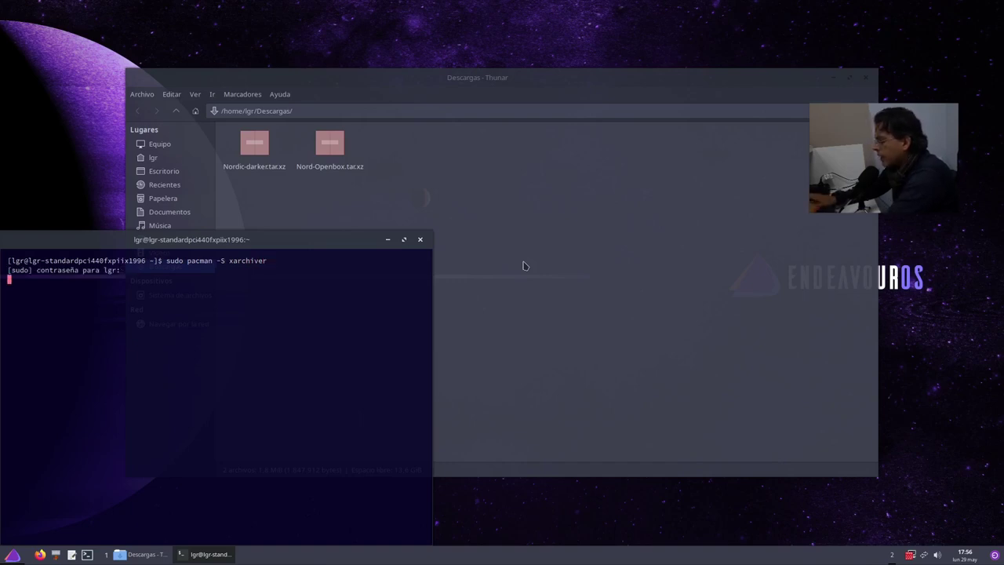
Step: Enter the account password, accept the xarchiver installation with "s", and close the terminal when it finishes
key("Return")
type("s")
key("Return")
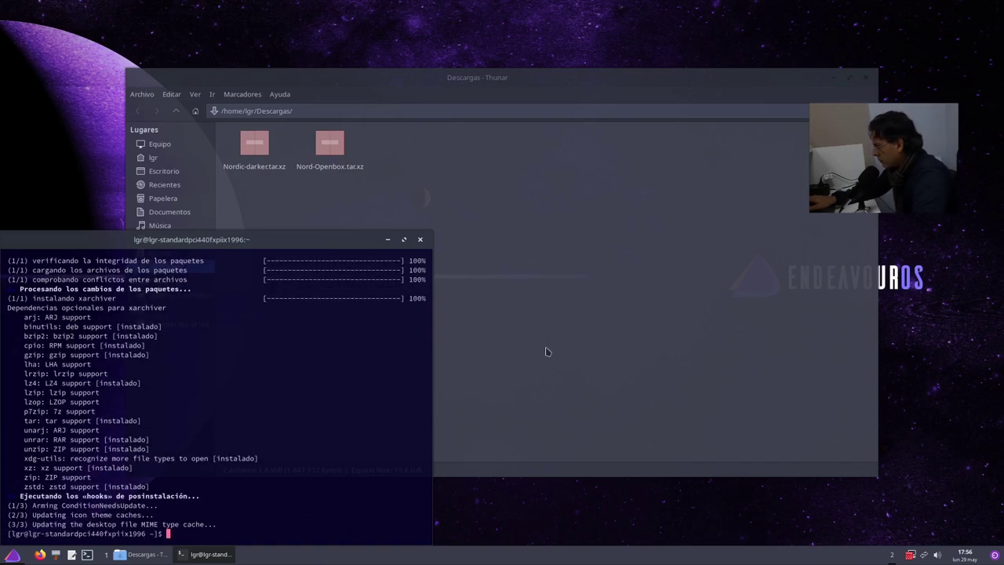
left_click(420, 241)
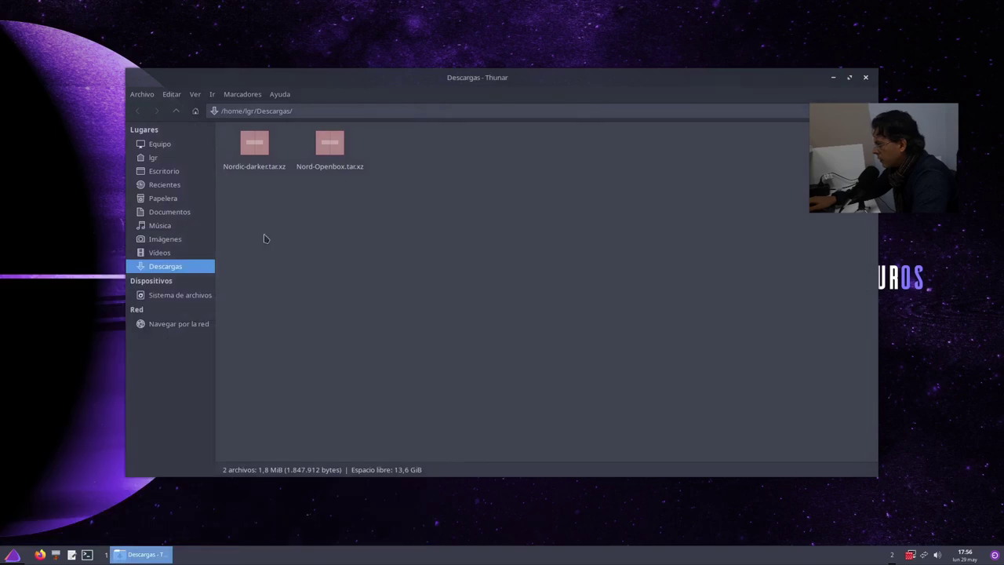
Step: Extract Nordic-darker.tar.xz and Nord-Openbox.tar.xz in place inside the Descargas folder
left_click(260, 165)
right_click(257, 163)
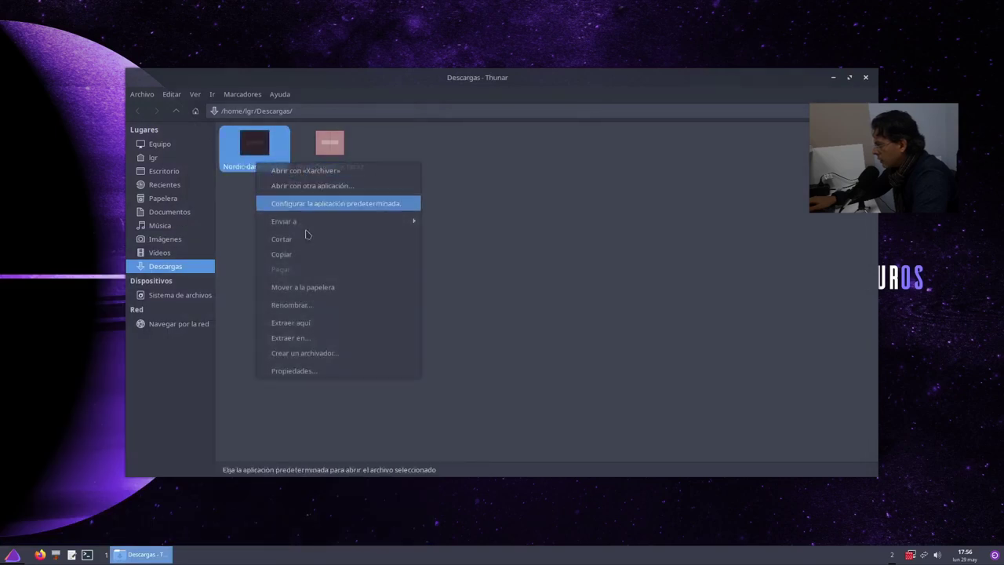
left_click(314, 321)
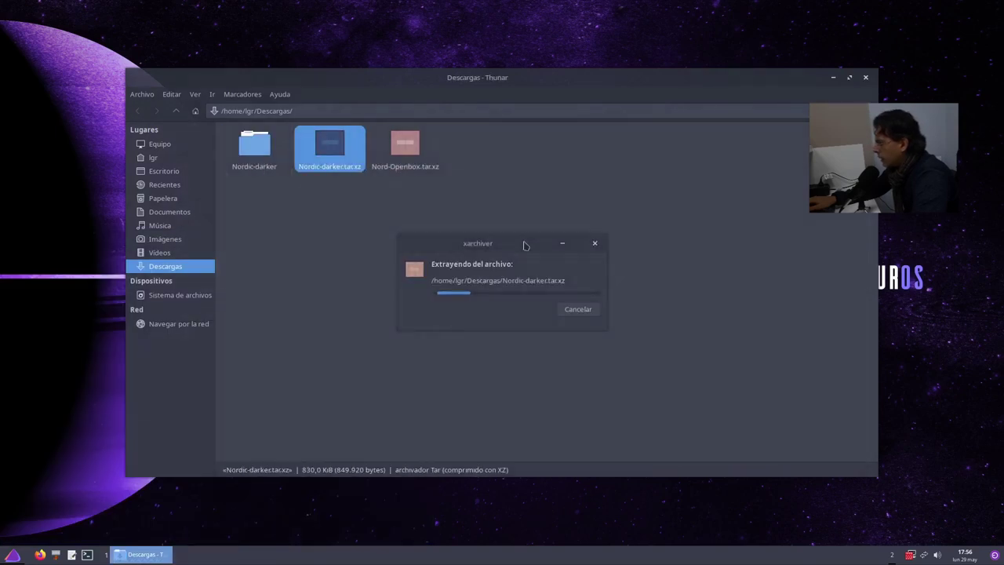
left_click(407, 153)
right_click(411, 164)
left_click(477, 325)
left_click(463, 306)
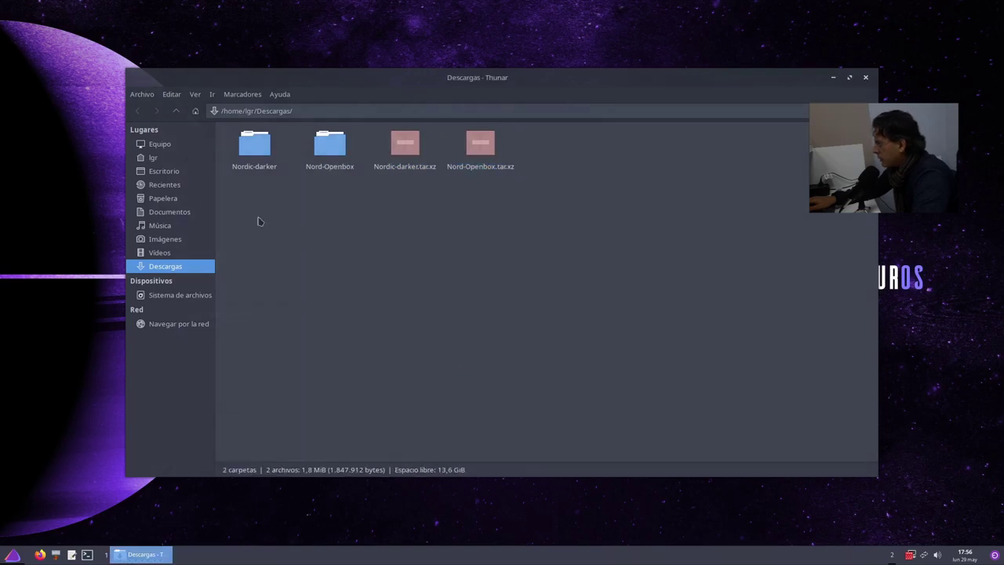
Step: Copy the inner Nordic-darker folder from the extracted Nordic-darker directory and open the home folder in a new tab
left_click_drag(233, 198, 274, 161)
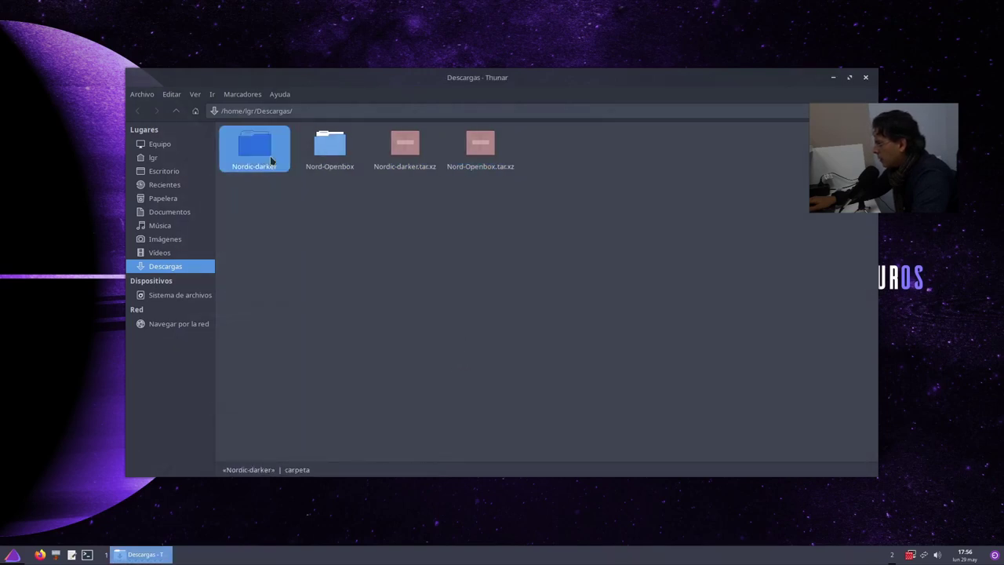
double_click(274, 162)
left_click(248, 146)
right_click(244, 144)
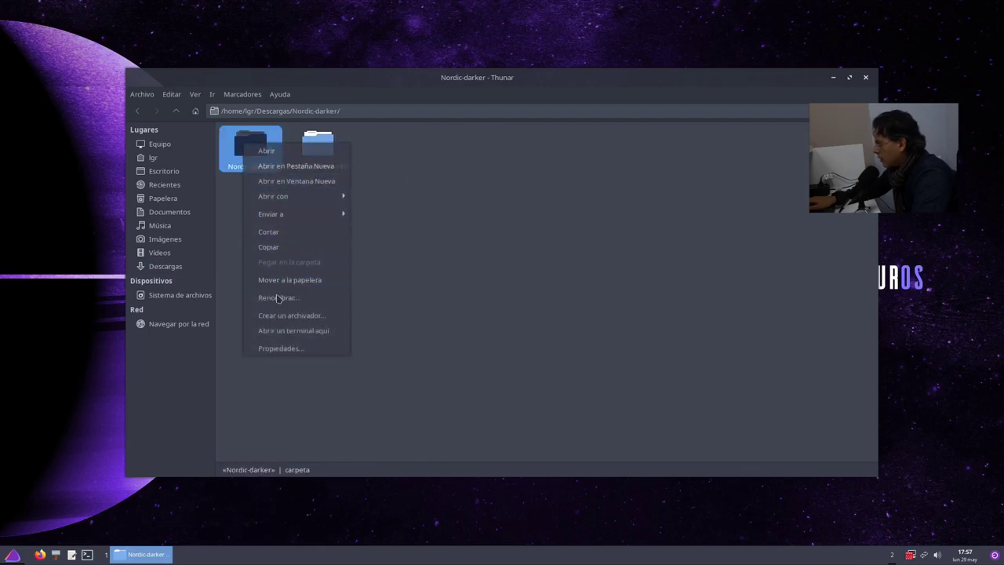
left_click(286, 250)
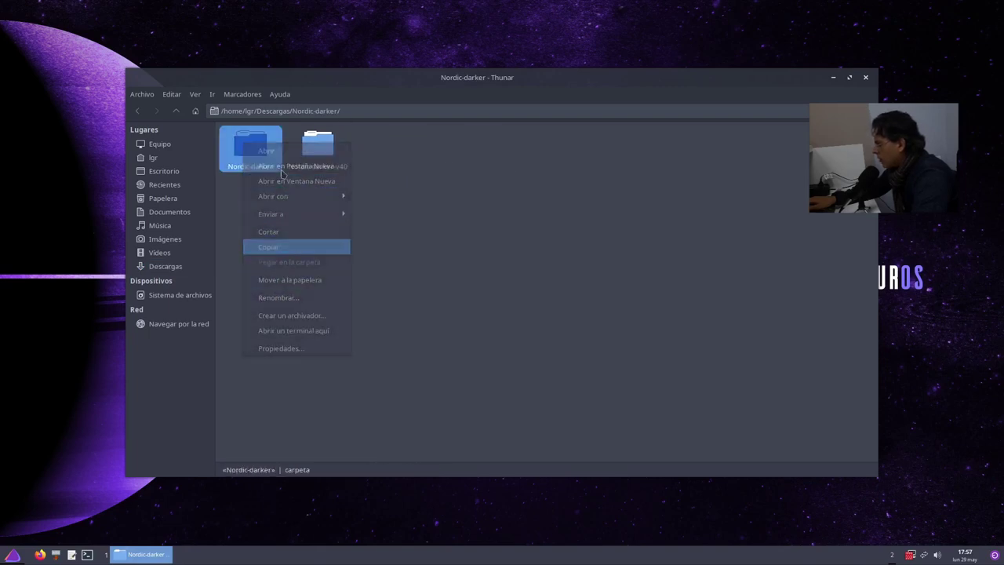
right_click(162, 159)
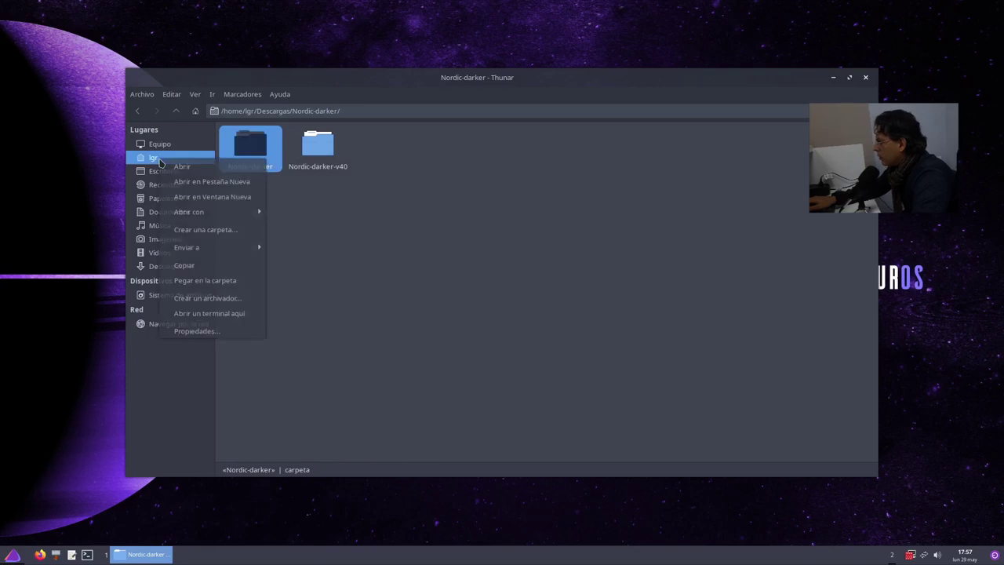
left_click(206, 180)
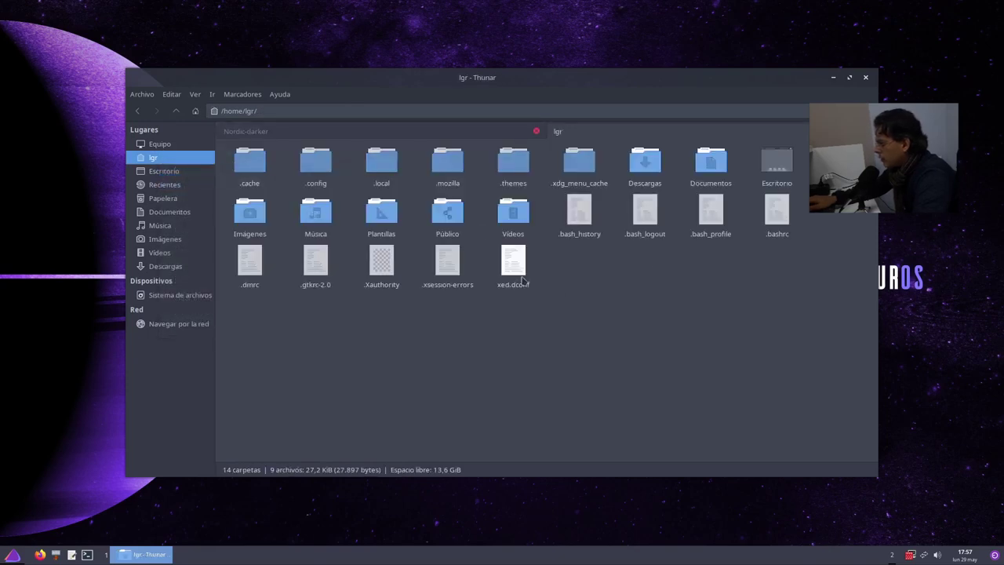
Step: Try to create a folder named .themes in the home folder, without replacing the existing one
right_click(600, 306)
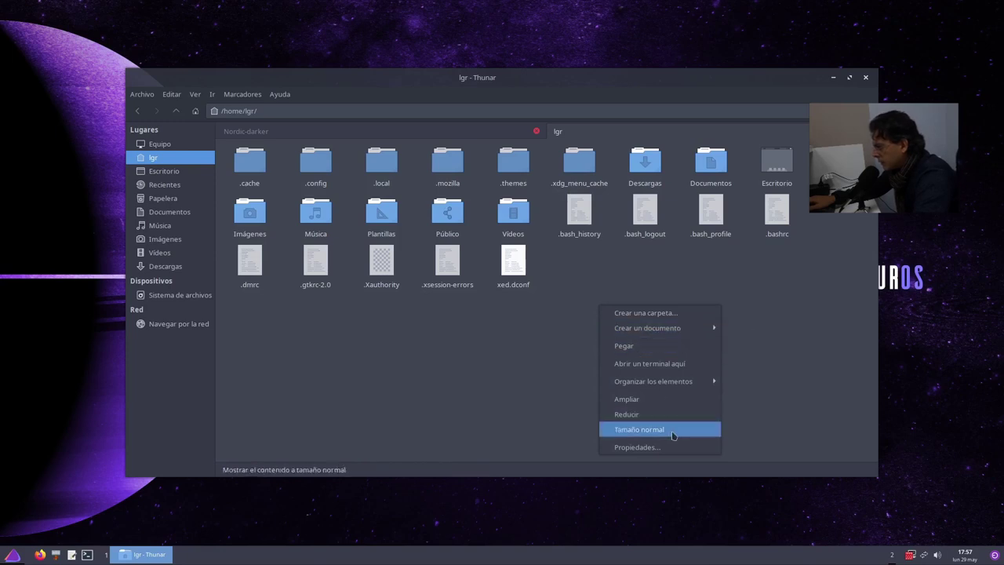
left_click(663, 312)
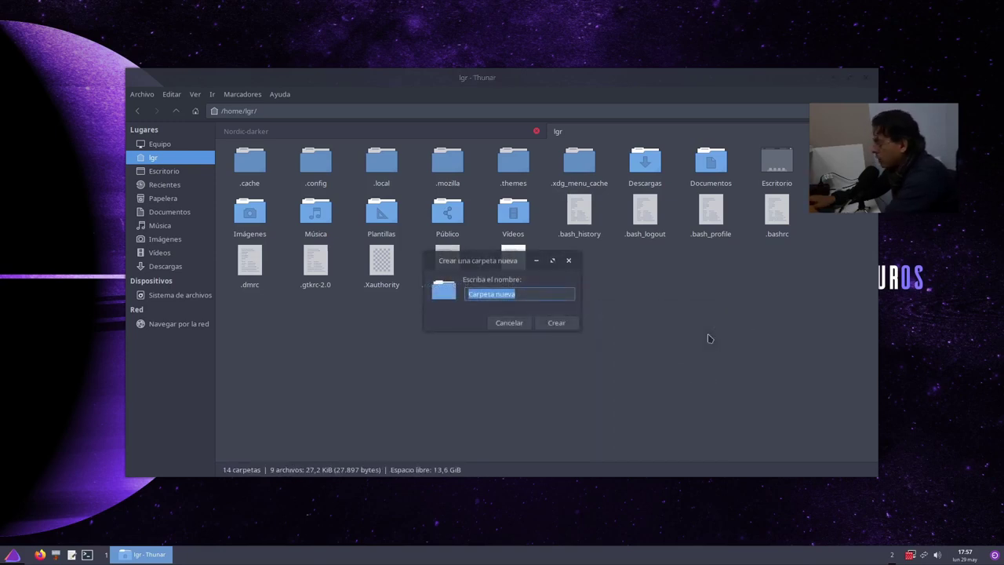
type(".ico")
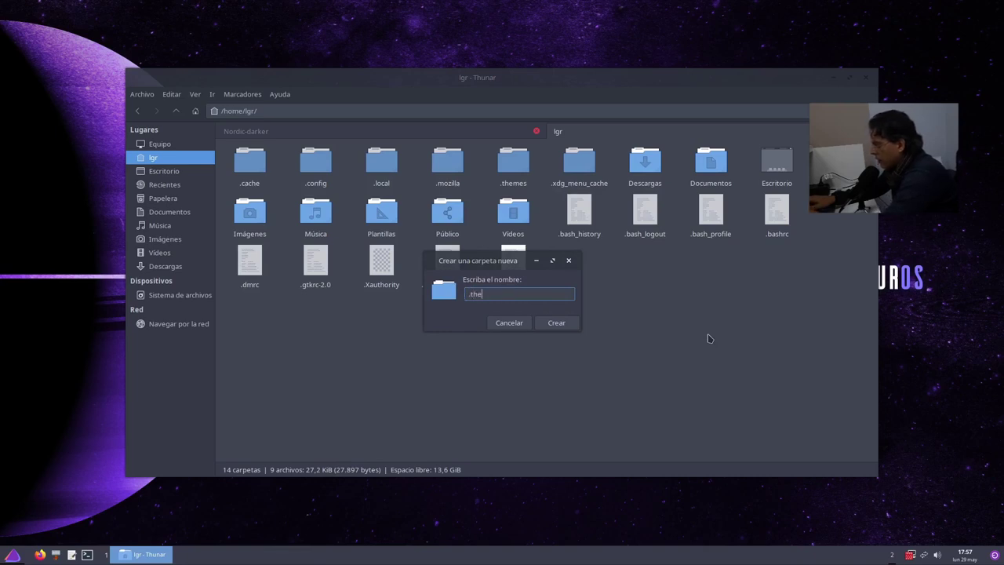
type("hemes")
key("Return")
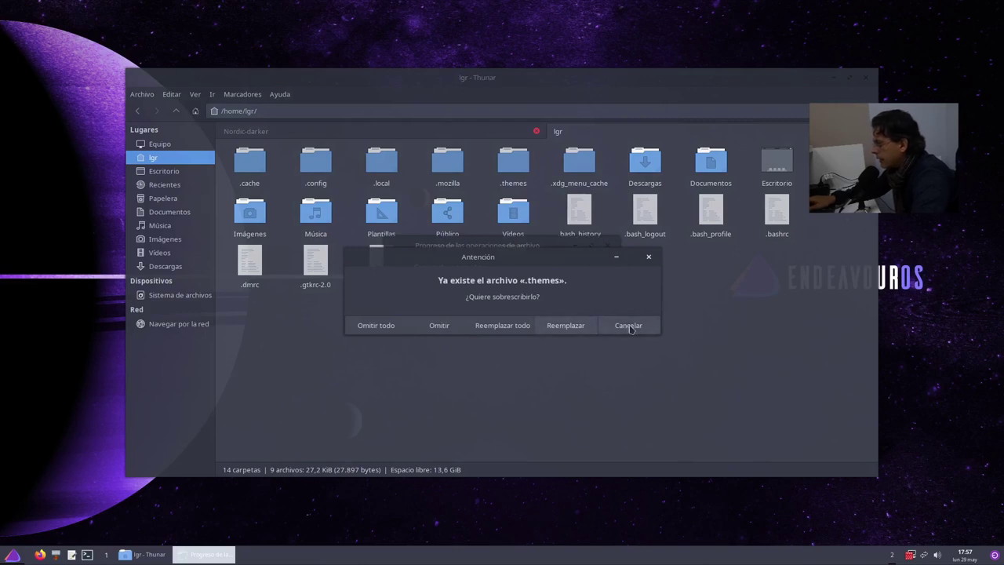
left_click(549, 324)
Step: Paste the copied Nordic-darker folder into the home directory's .themes folder
double_click(520, 182)
right_click(390, 268)
left_click(396, 303)
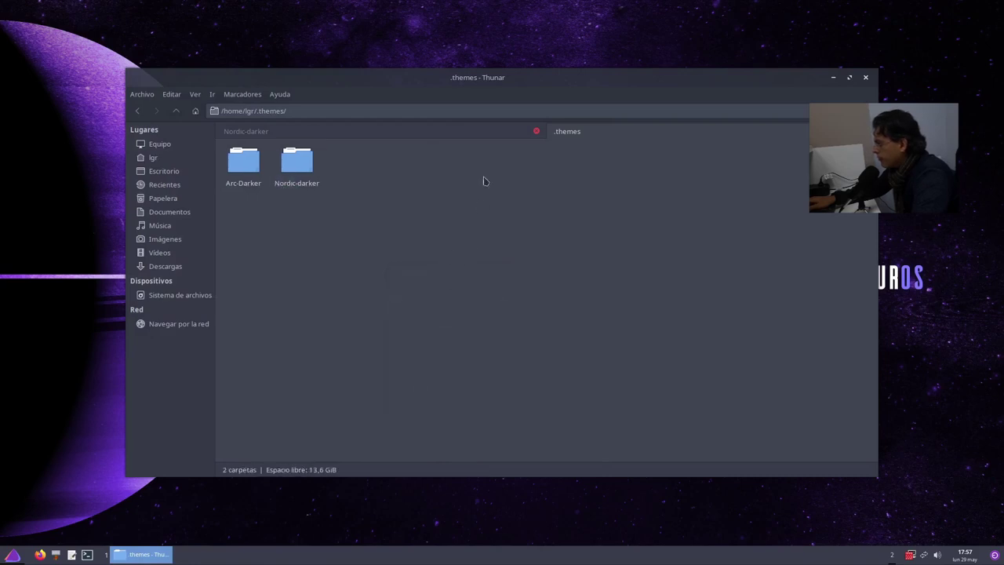
Step: Copy the Nord-Openbox folder from Descargas into the .themes folder and close the file manager
left_click(402, 134)
left_click(365, 235)
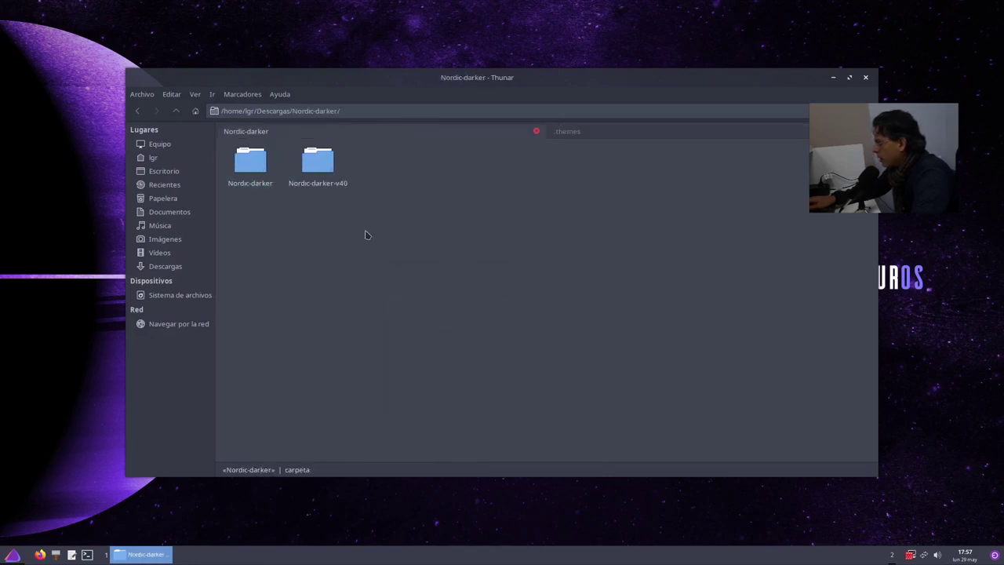
left_click(175, 111)
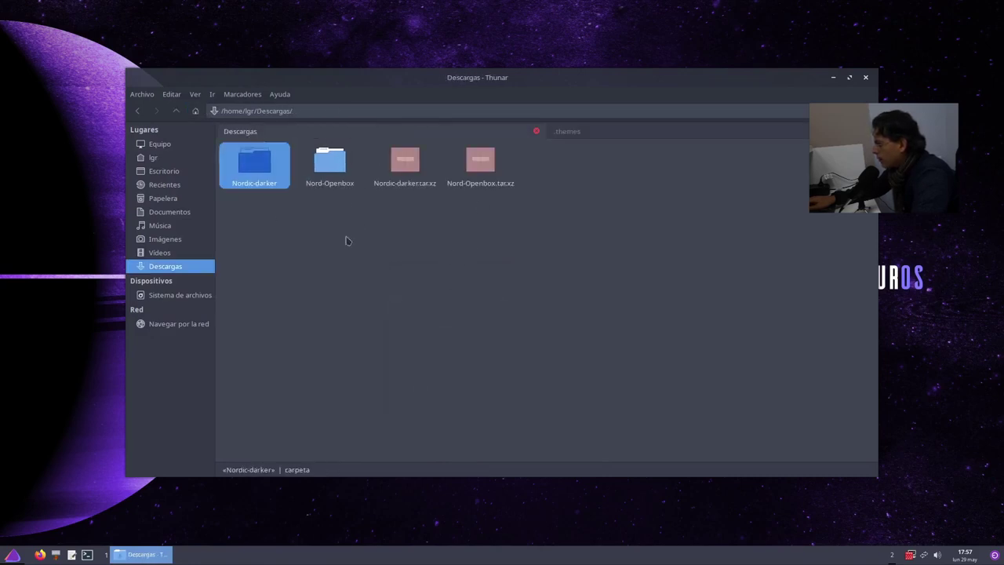
right_click(324, 175)
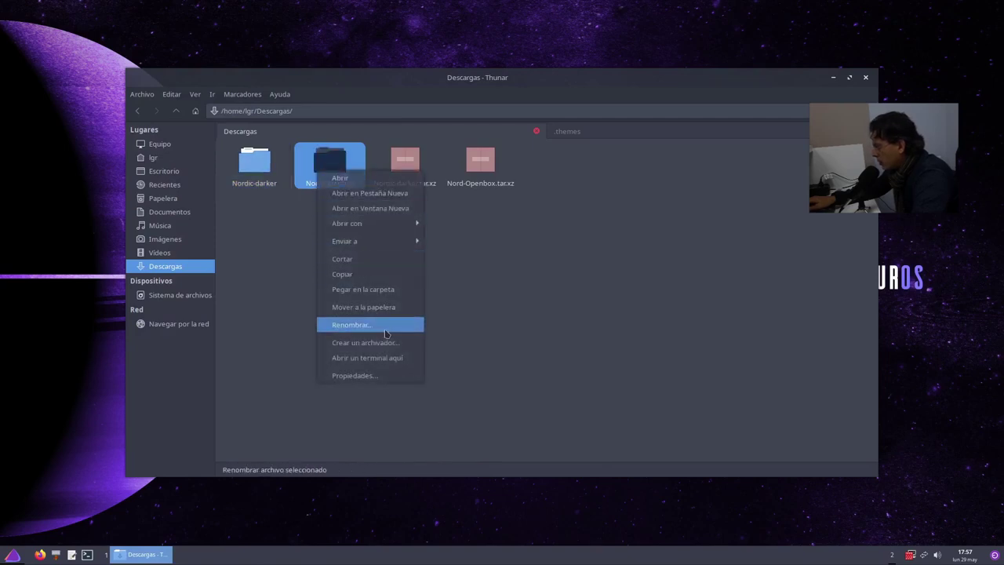
left_click(386, 265)
left_click(666, 129)
right_click(544, 250)
left_click(565, 286)
key("ctrl+q")
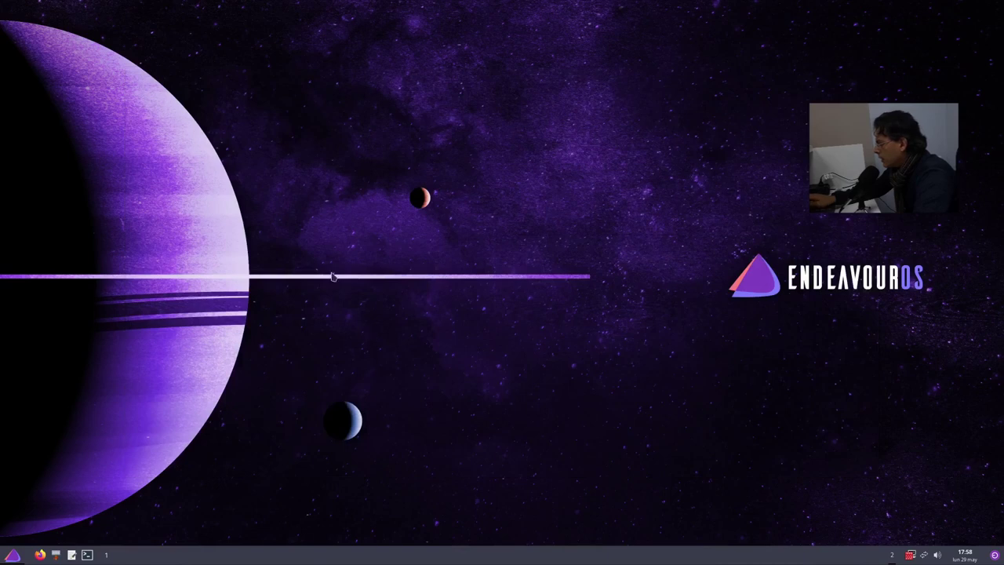
Step: Open the appearance and behaviour settings (Personalizar apariencia y comportamiento)
right_click(345, 234)
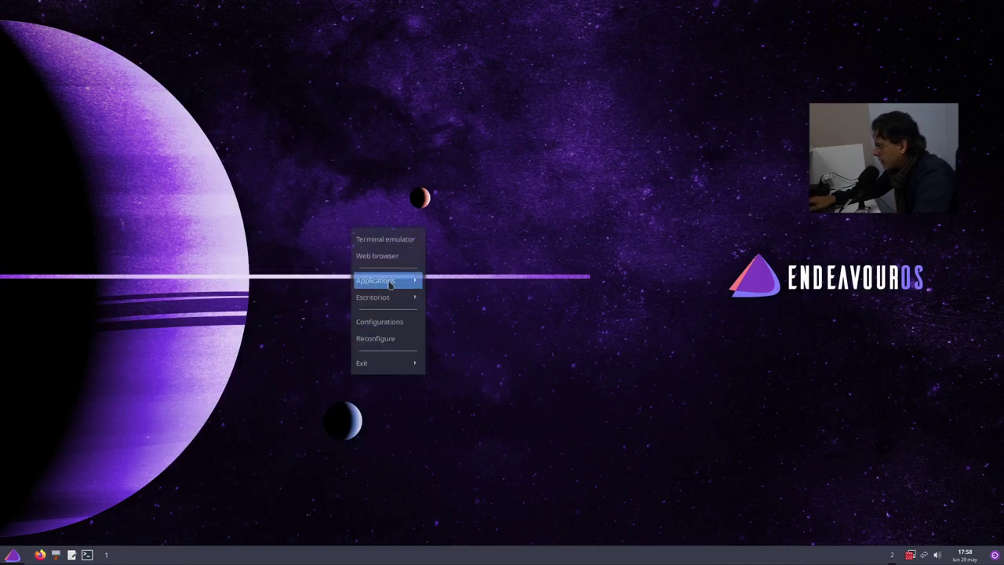
left_click(4, 546)
left_click(4, 549)
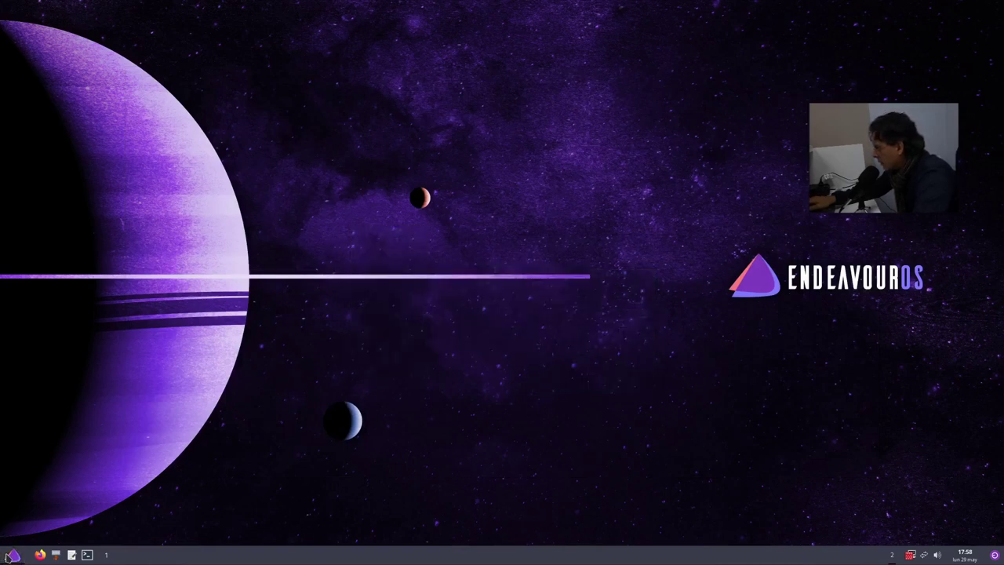
mouse_move(69, 510)
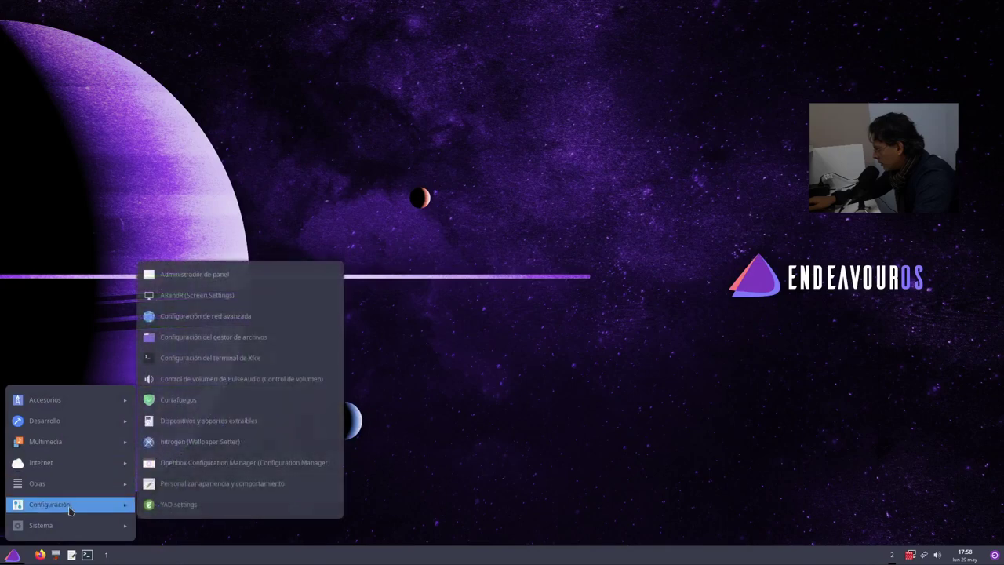
left_click(235, 482)
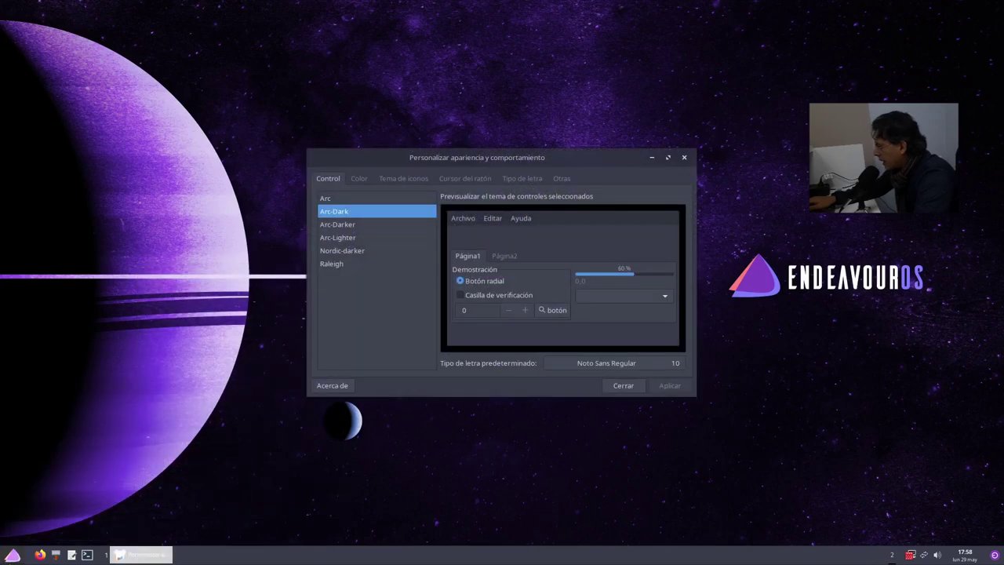
Step: Open the Openbox Configuration Manager and move the appearance settings window down so both theme lists can be used
left_click(14, 551)
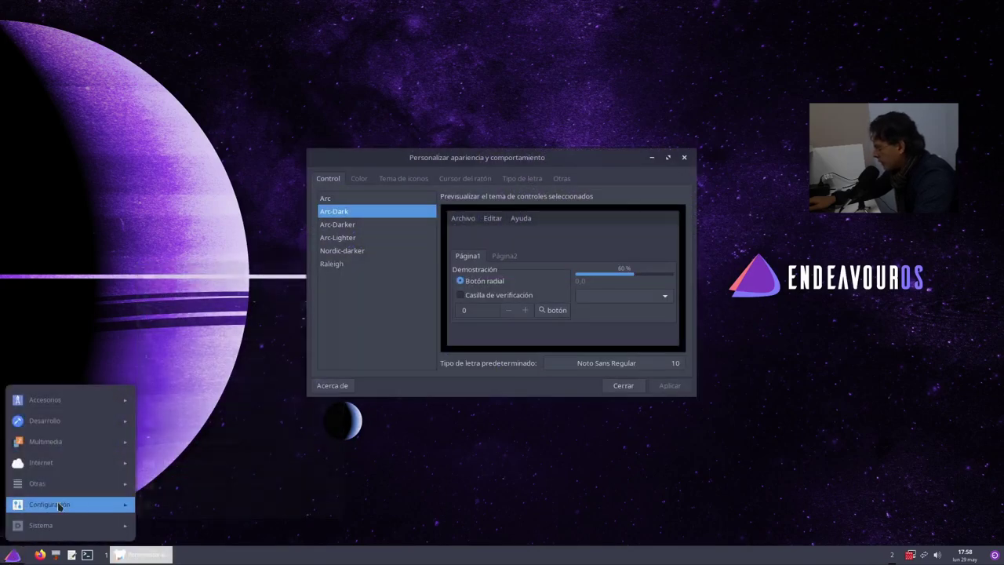
mouse_move(59, 504)
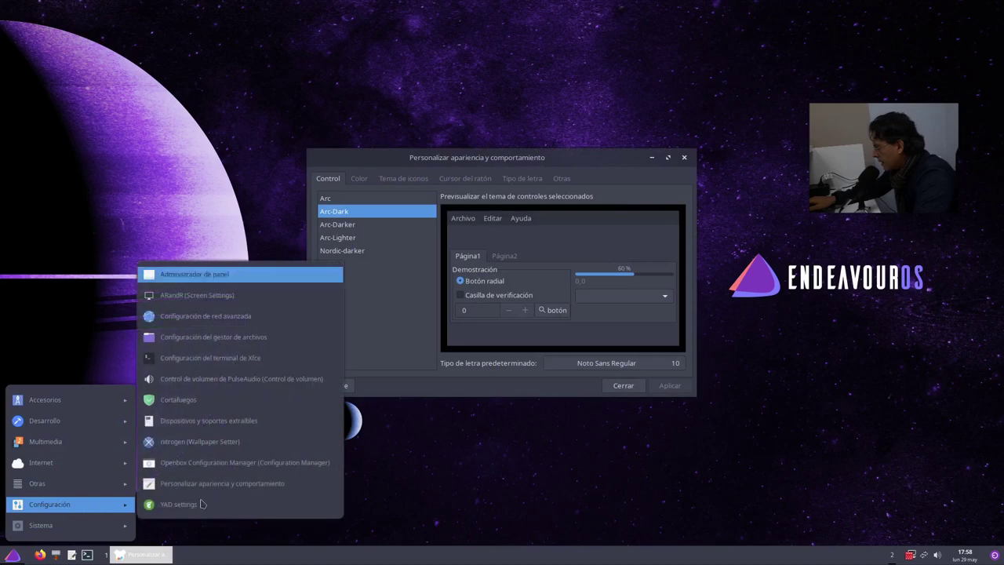
left_click(233, 465)
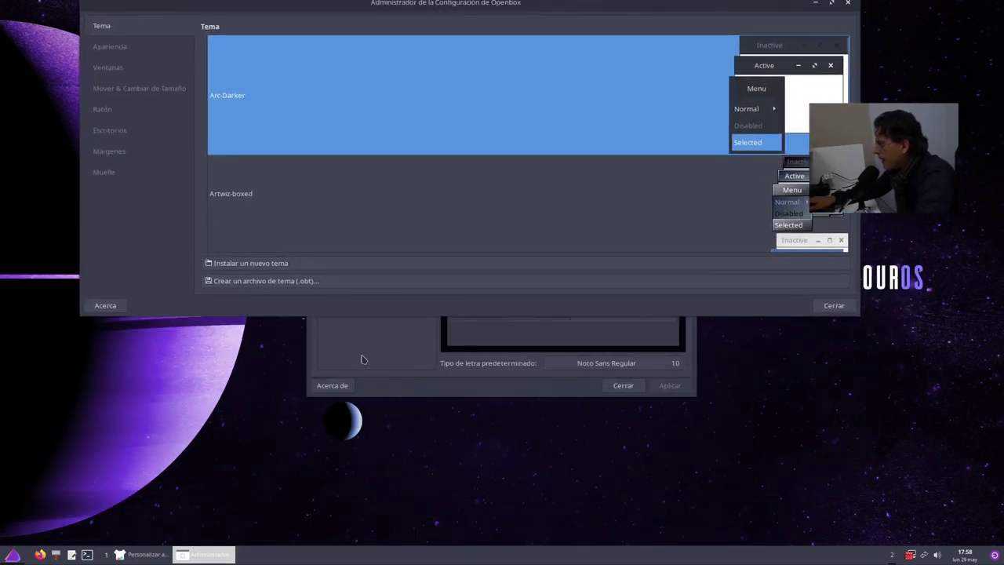
left_click(514, 153)
left_click(512, 150)
left_click(388, 357)
left_click_drag(565, 158, 562, 281)
Step: Apply the Nord-Openbox window theme in the Openbox Configuration Manager and close the manager
scroll(600, 197, "down", 1)
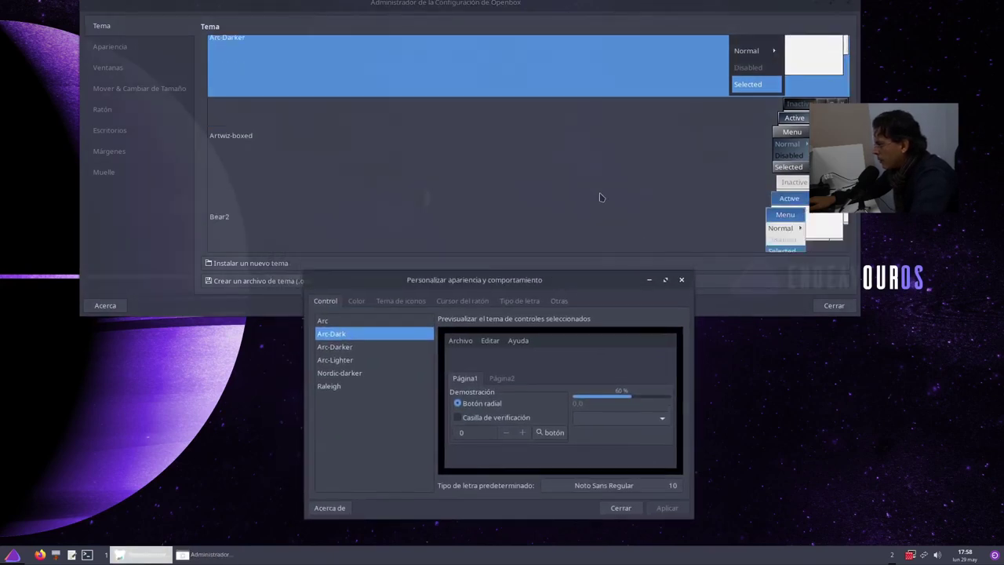
scroll(600, 198, "down", 10)
scroll(601, 198, "down", 2)
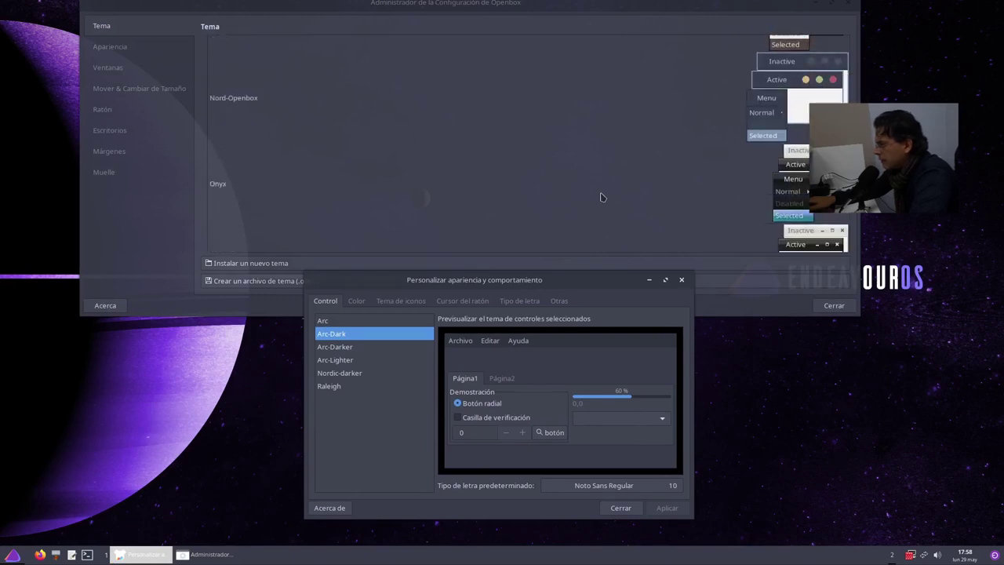
left_click(417, 90)
scroll(711, 182, "up", 5)
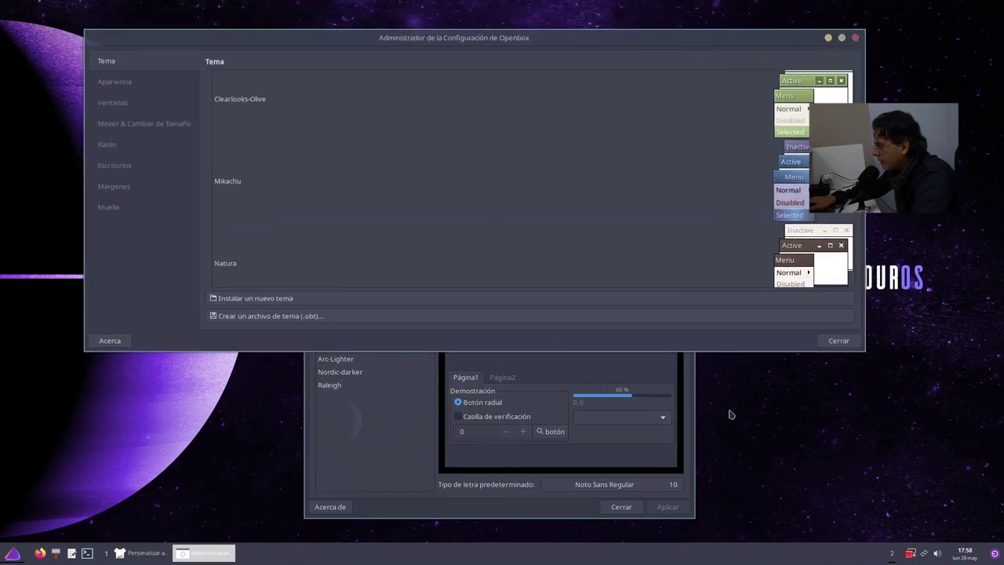
left_click(838, 341)
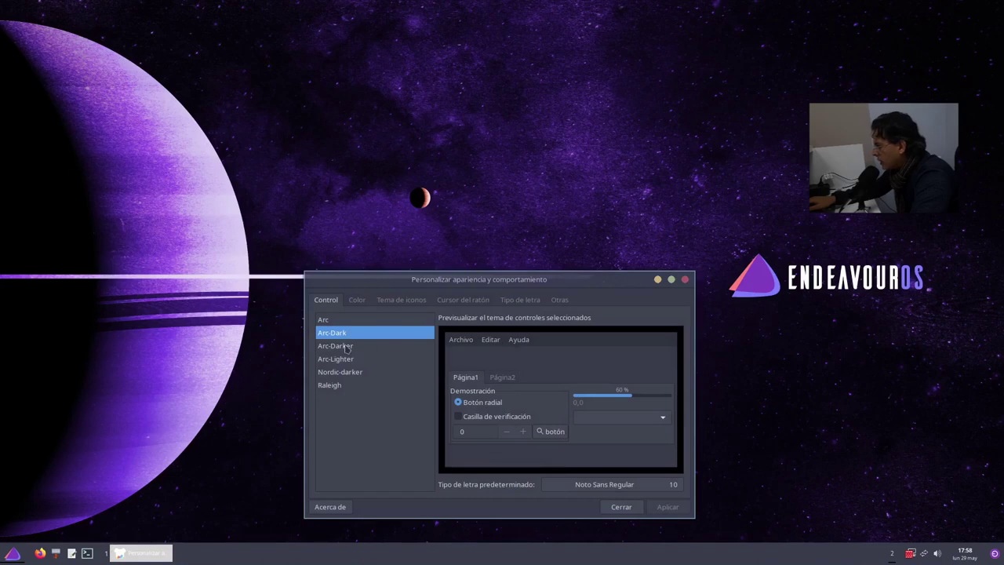
Step: Apply the Nordic-darker control theme in the appearance and behaviour settings and close them
left_click(345, 373)
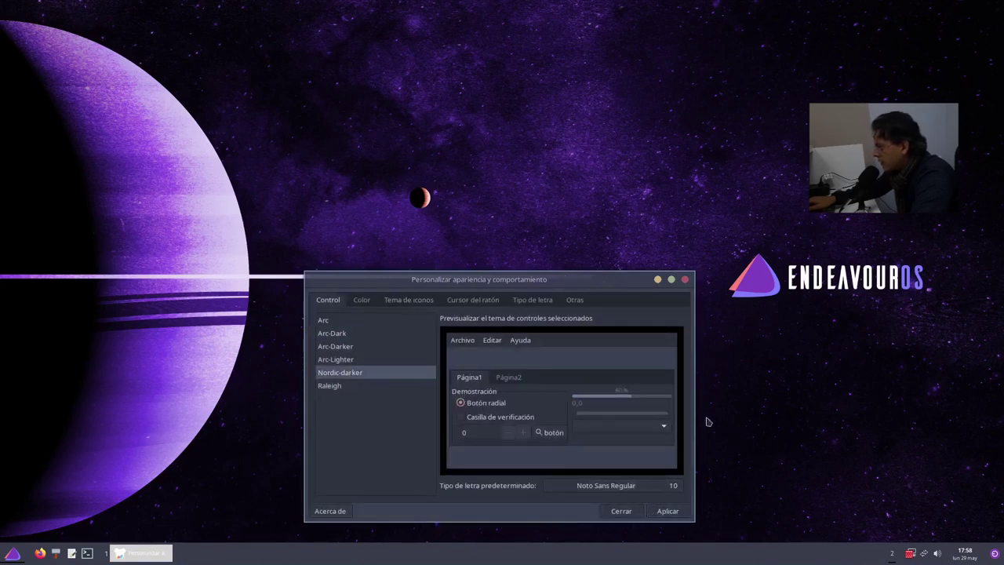
left_click(669, 511)
left_click(620, 511)
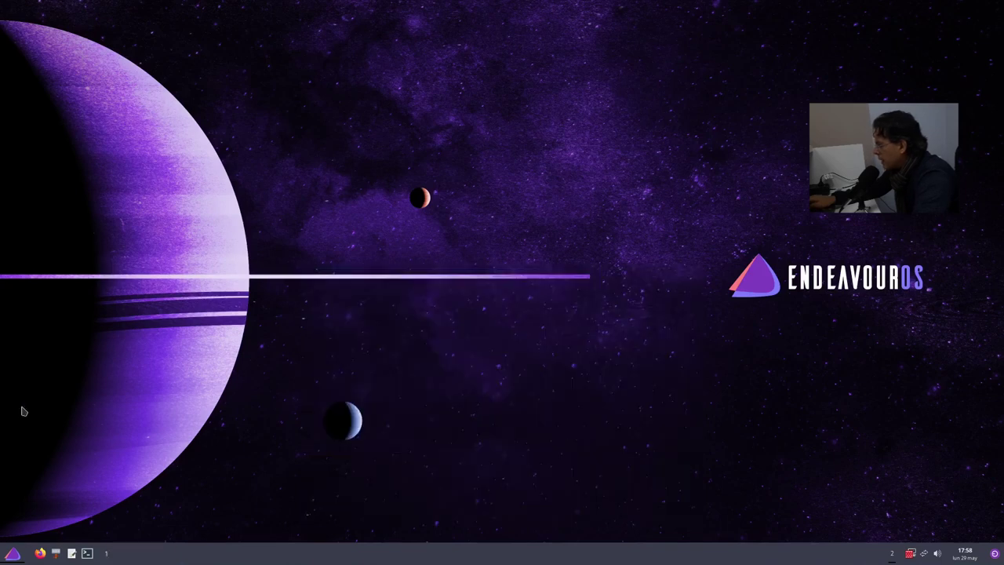
Step: Open the home folder in the Thunar file manager and inspect its window and menus under the applied themes
left_click(57, 554)
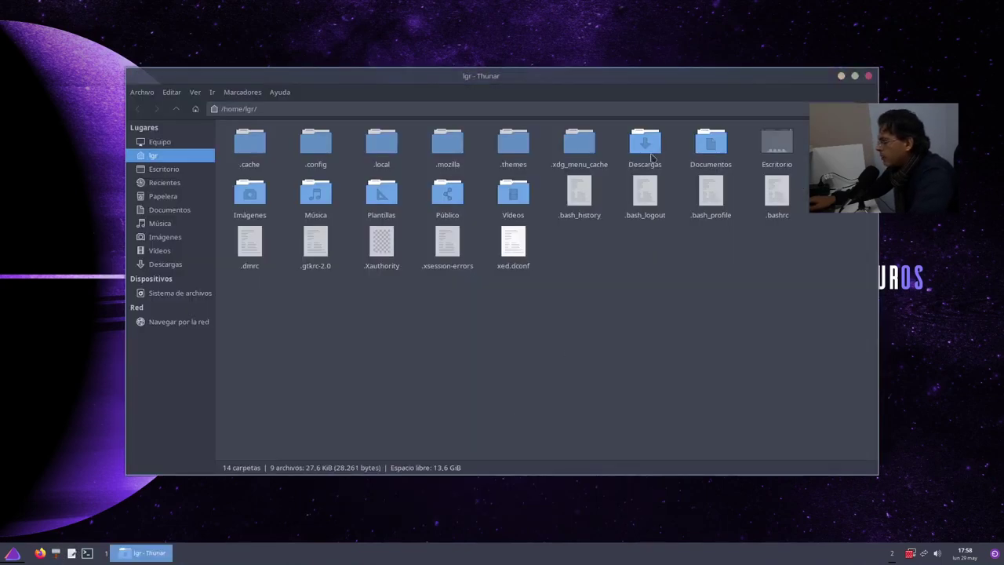
left_click_drag(628, 82, 663, 63)
left_click(208, 72)
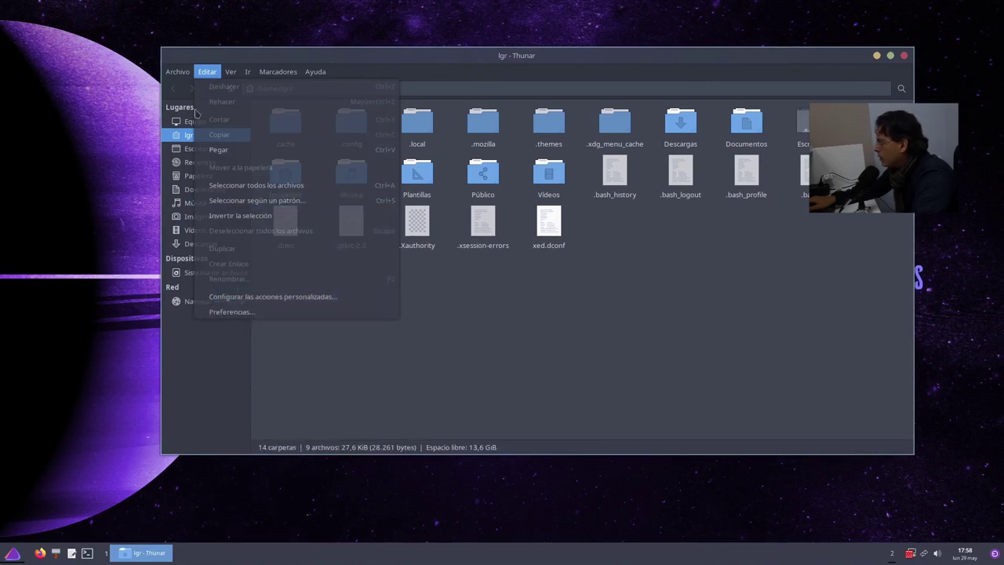
left_click(201, 79)
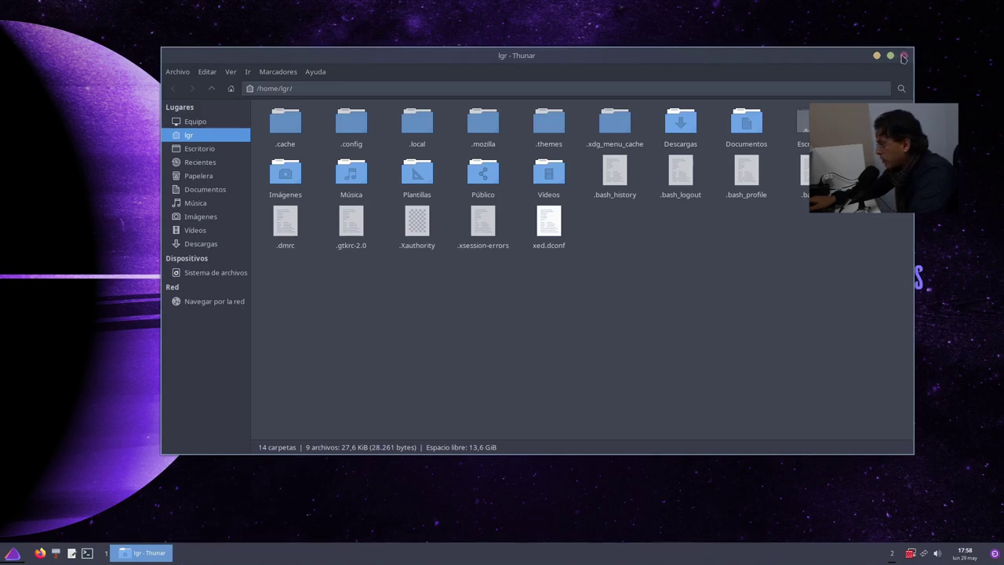
Step: Open the Tint2 panel themes and view the background settings (Fondos) of the tint2rc theme in ~/.config/tint2
left_click(13, 553)
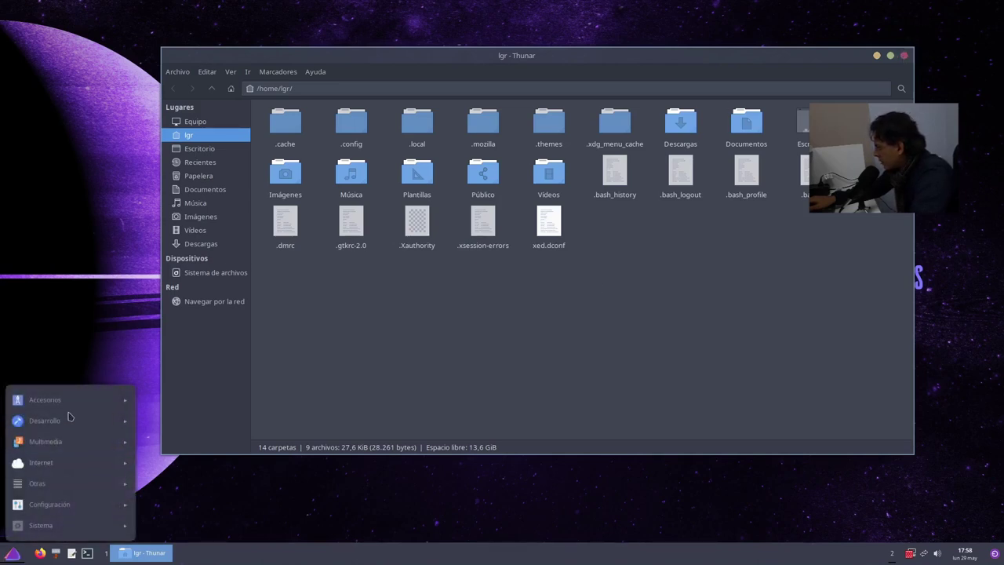
mouse_move(68, 410)
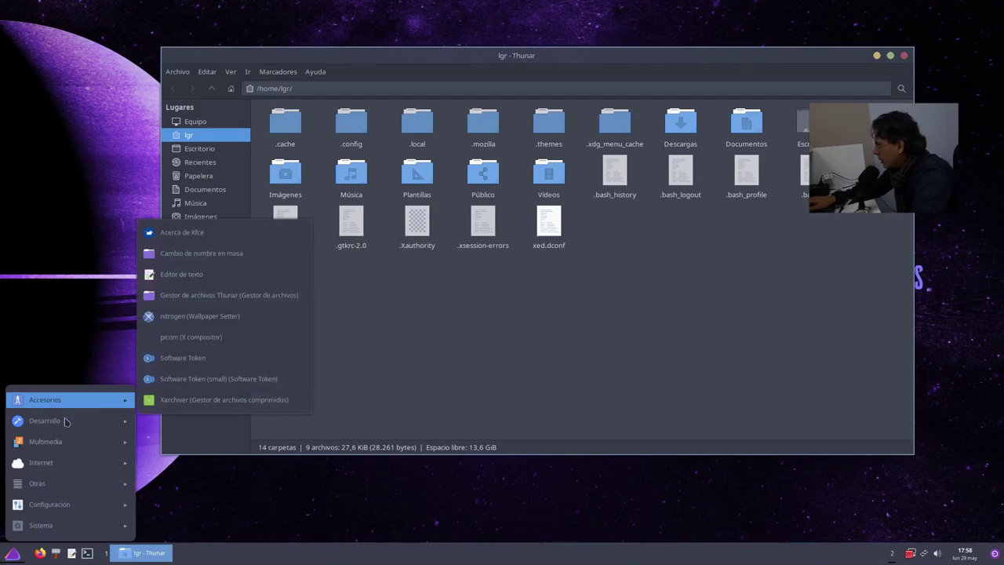
mouse_move(62, 506)
left_click(244, 274)
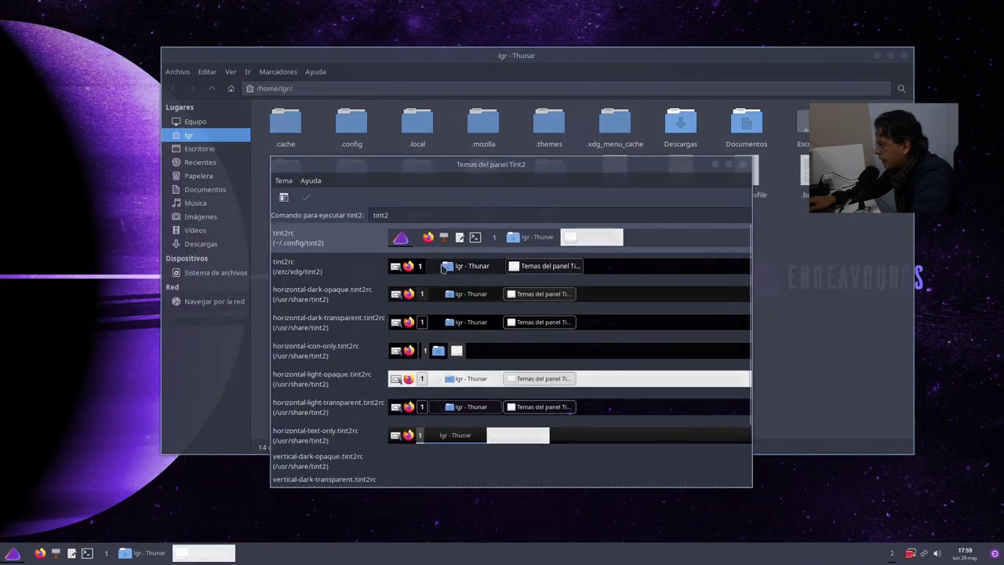
double_click(289, 237)
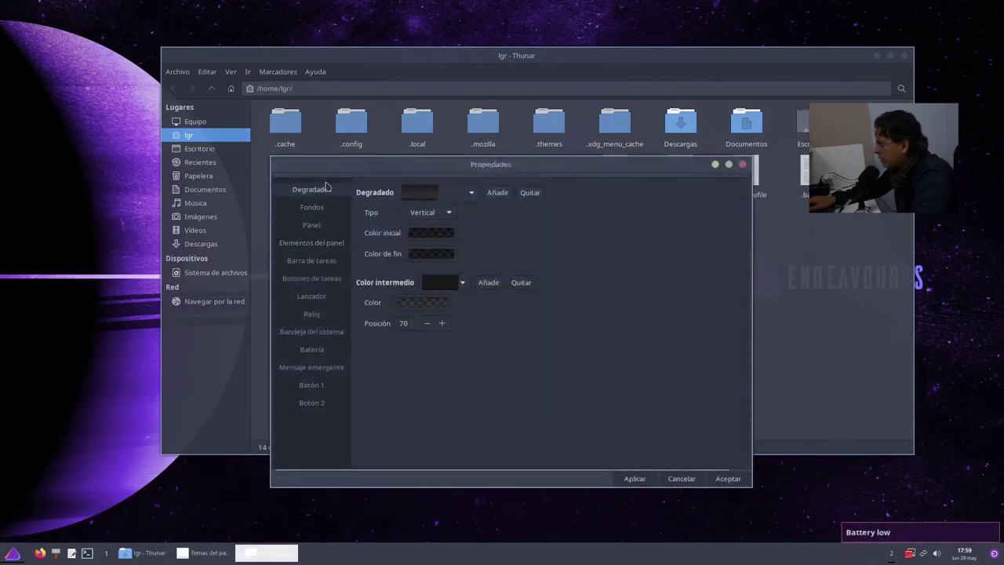
left_click(330, 207)
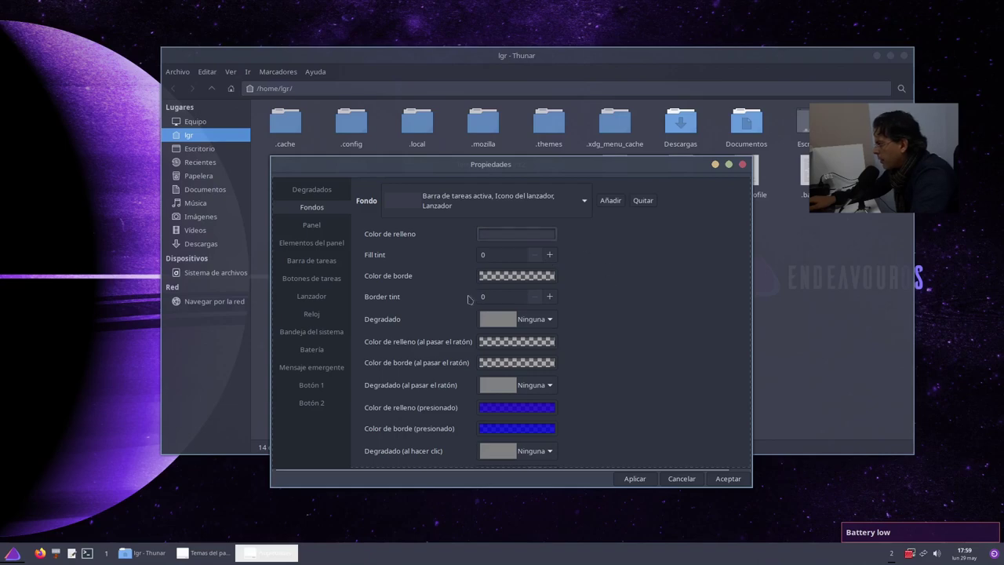
left_click(12, 553)
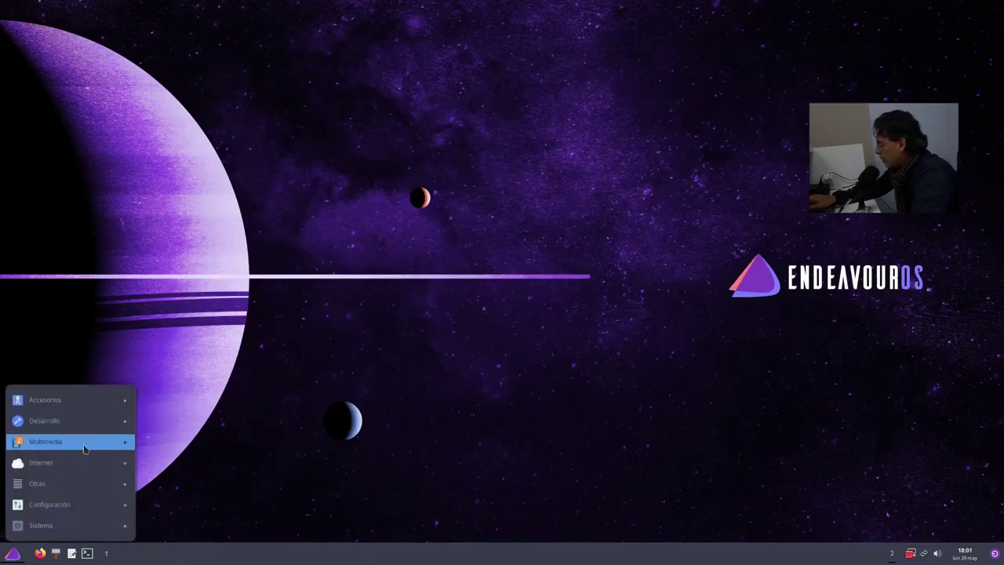
mouse_move(79, 404)
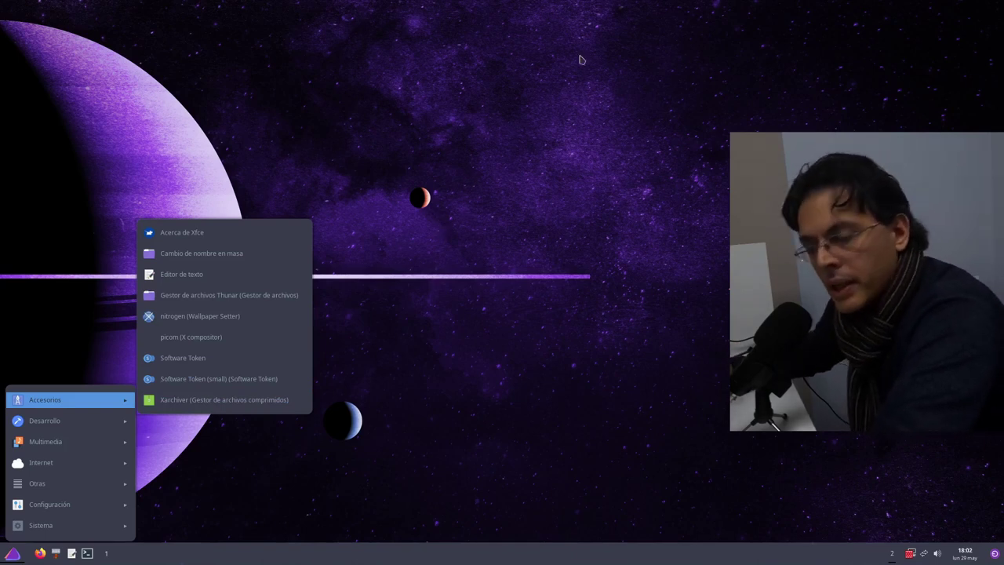
left_click(540, 96)
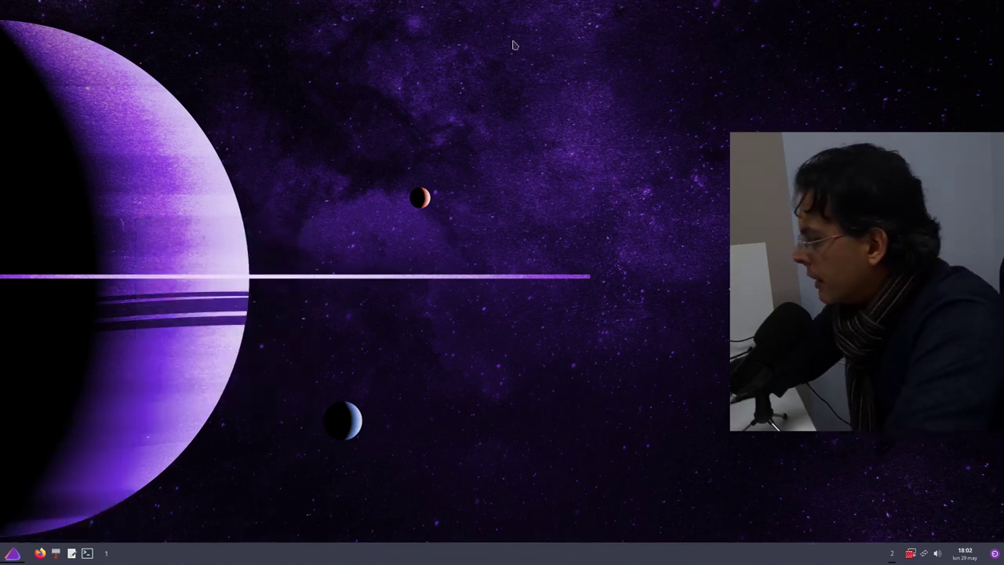
key("super")
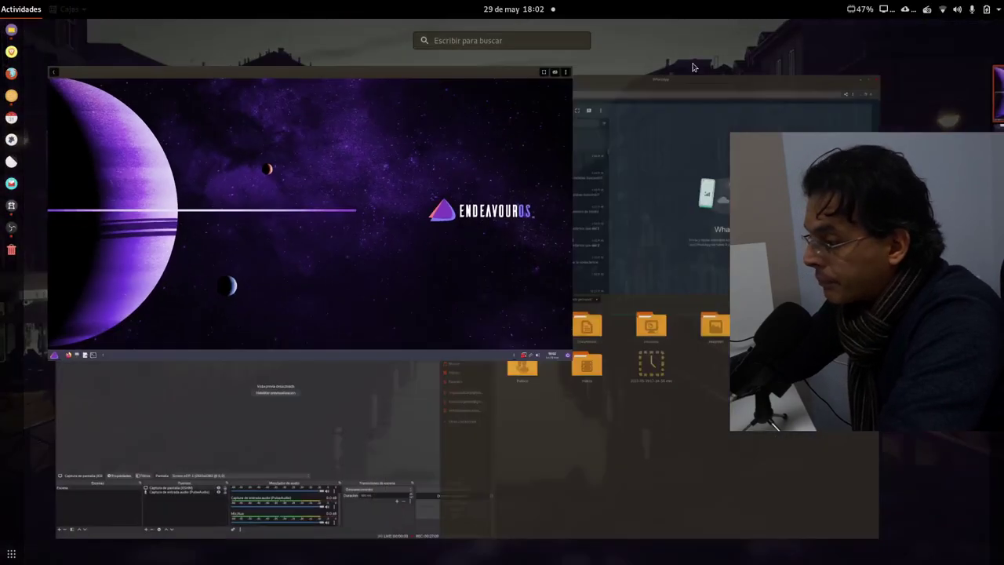
left_click(433, 297)
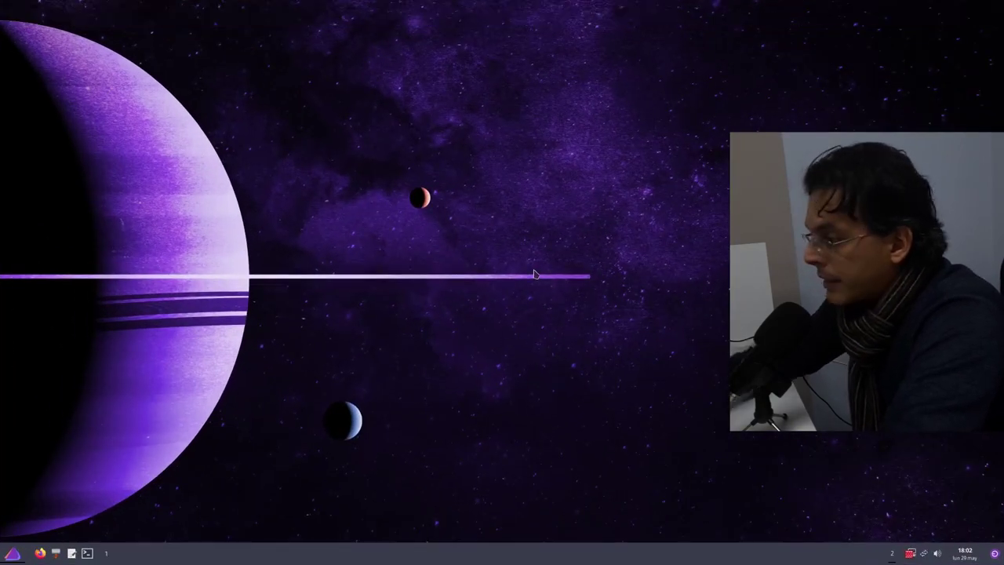